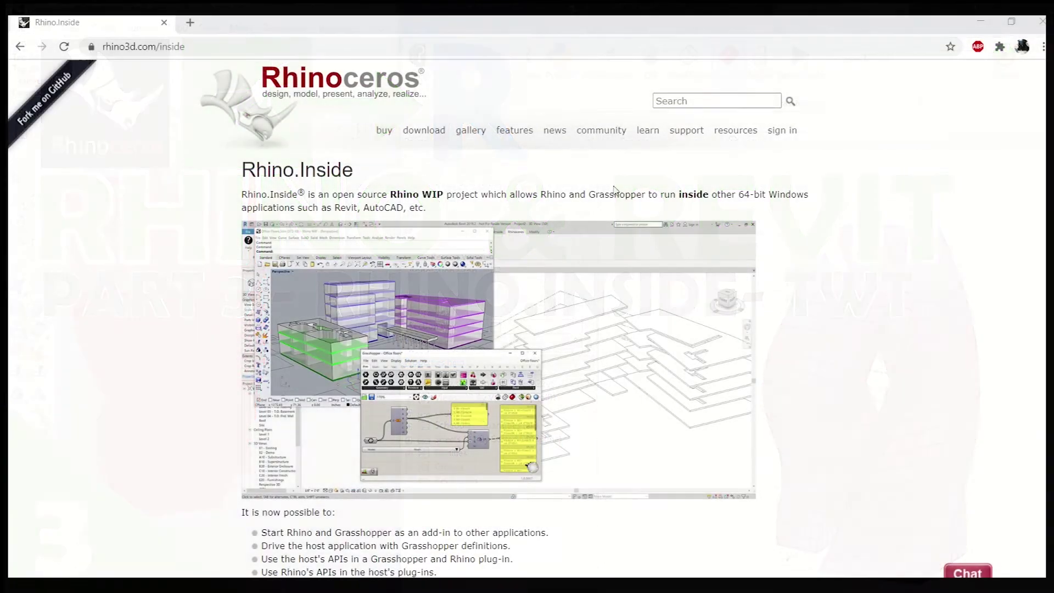
Review the Rhino.Inside web page, open its Rhino inside Revit download page, and return to the overview
click(109, 49)
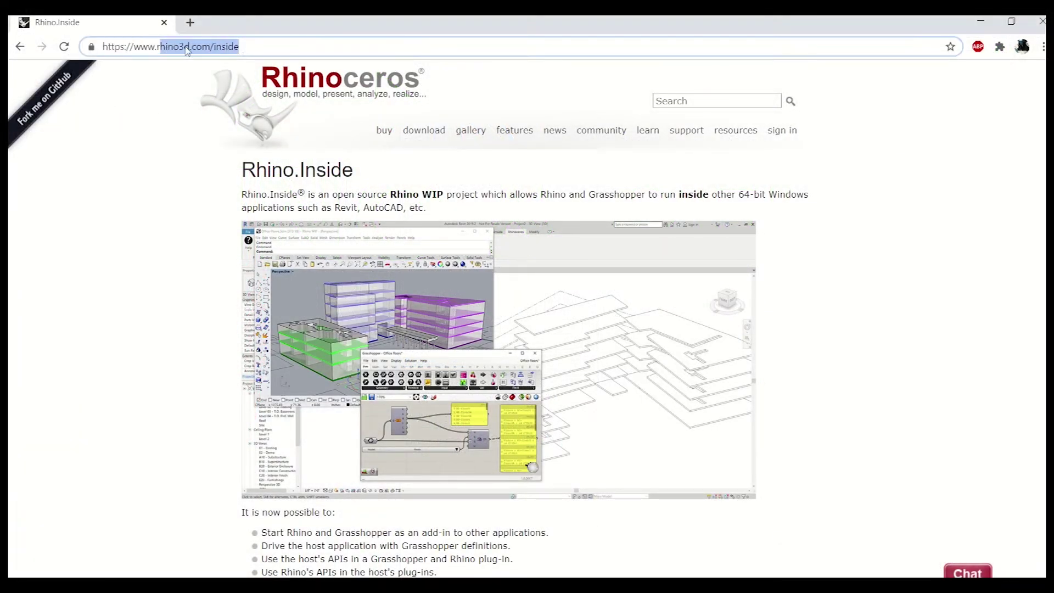
click(142, 134)
scroll(339, 160, down, 1)
scroll(339, 161, down, 3)
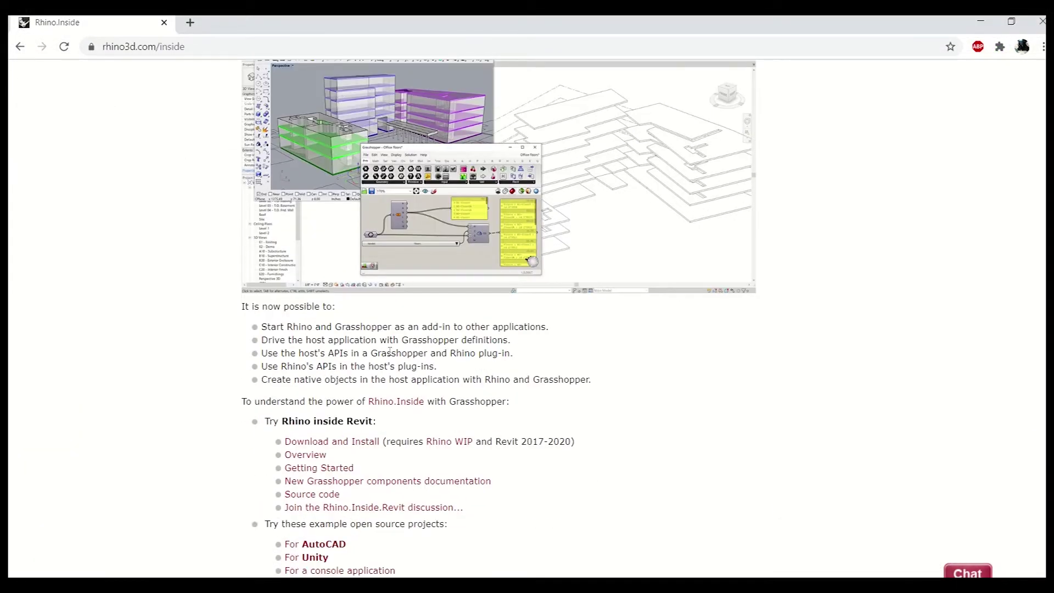
scroll(321, 354, down, 2)
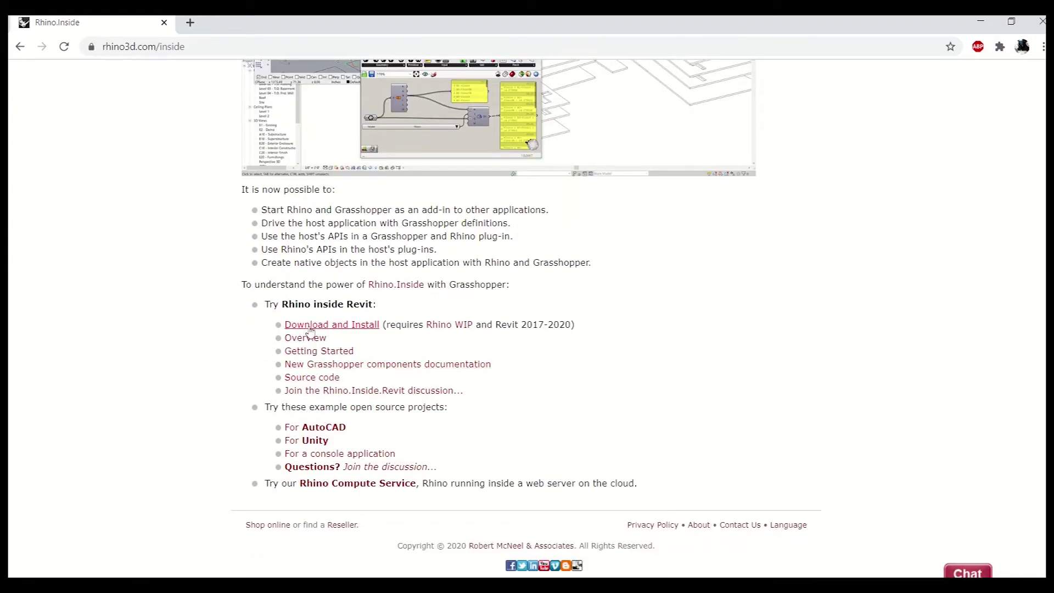
click(320, 328)
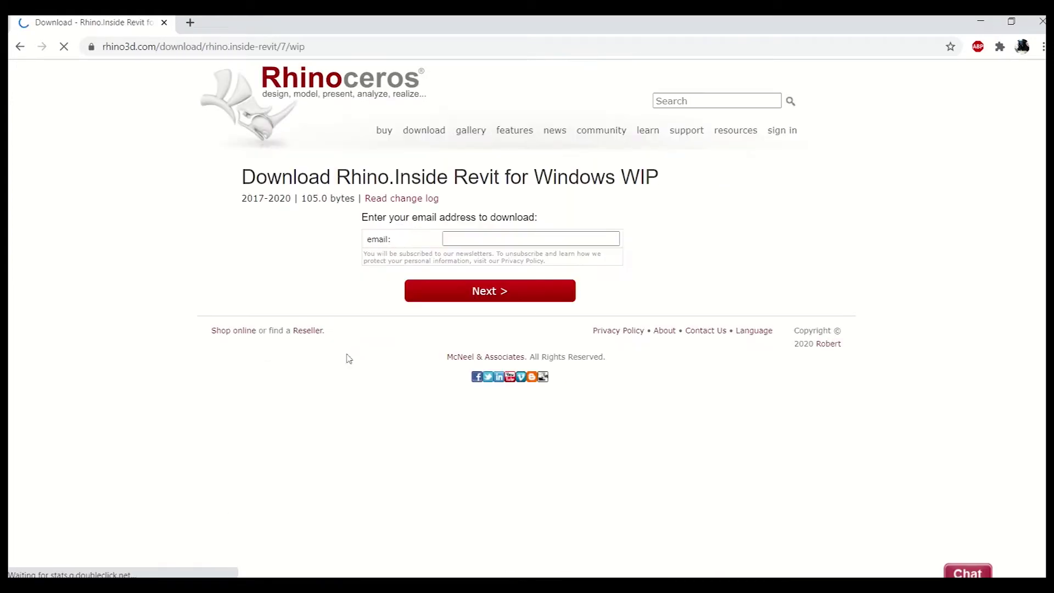
key(alt+Left)
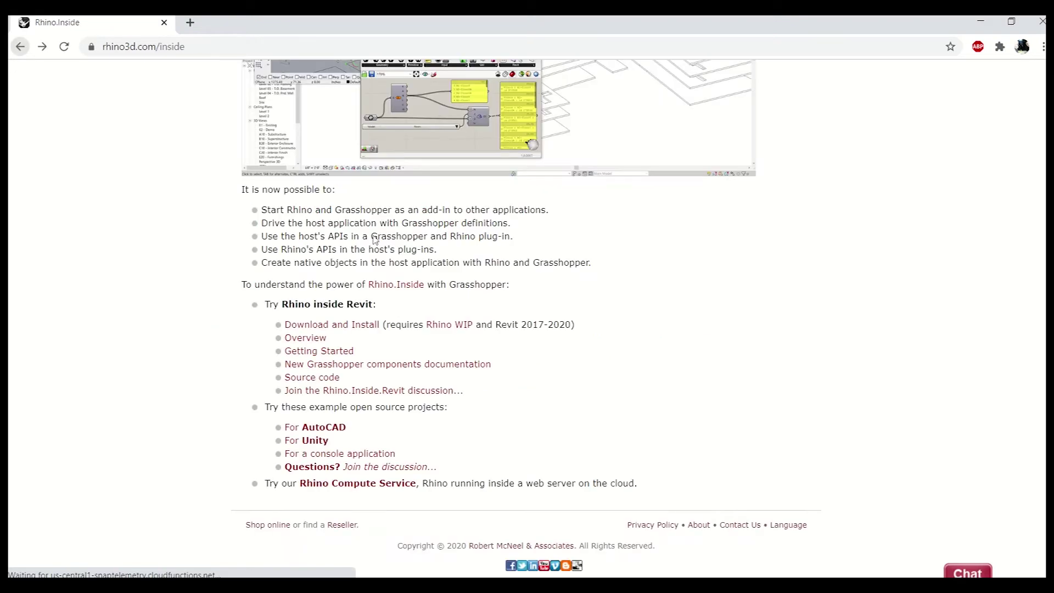
Open the Getting Started link for Rhino inside Revit and read the page's download options and section descriptions
click(323, 353)
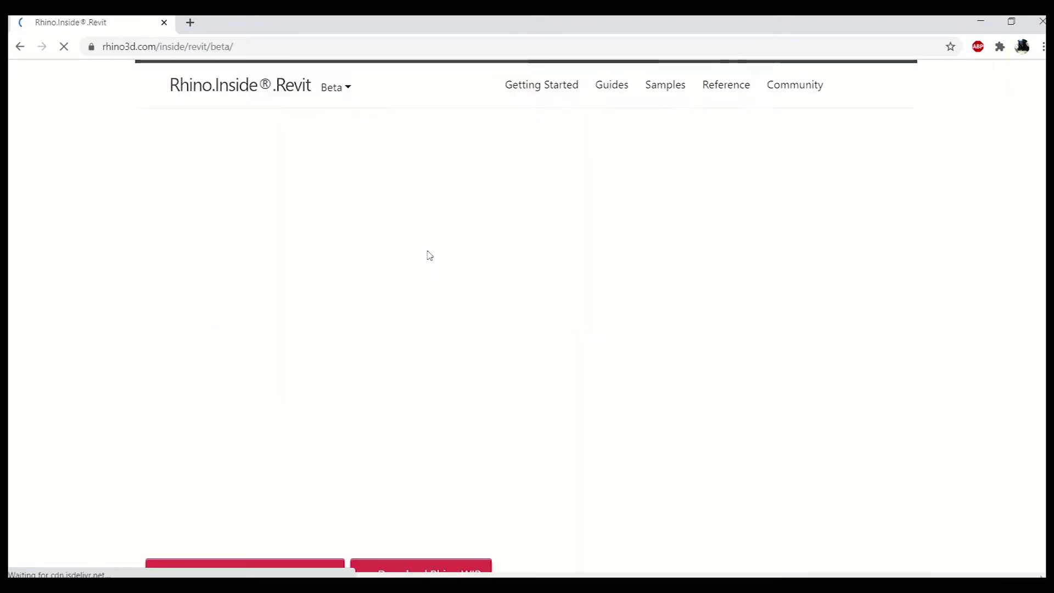
scroll(474, 265, down, 3)
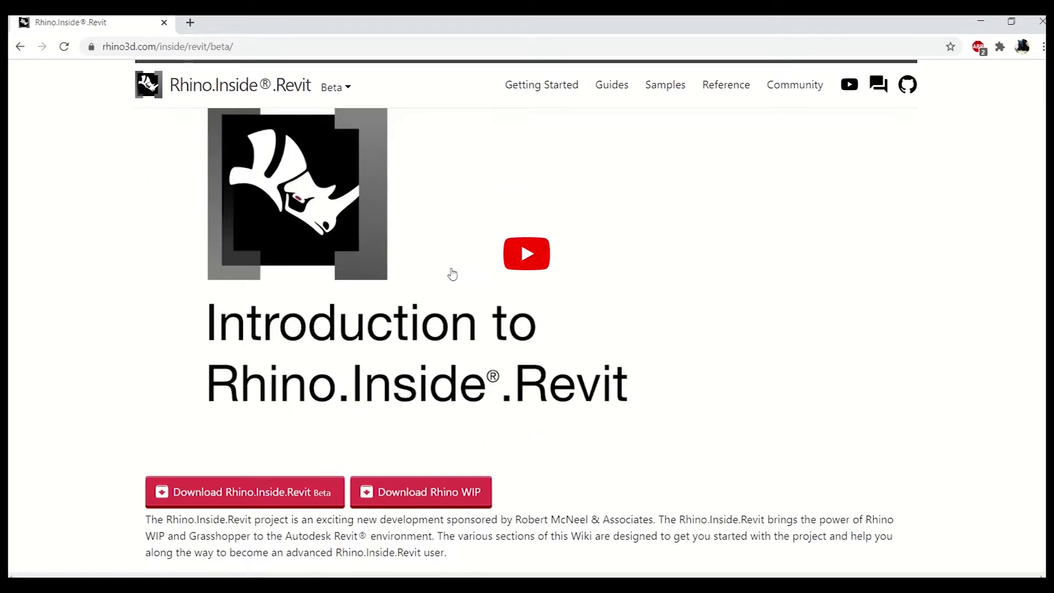
scroll(251, 322, down, 5)
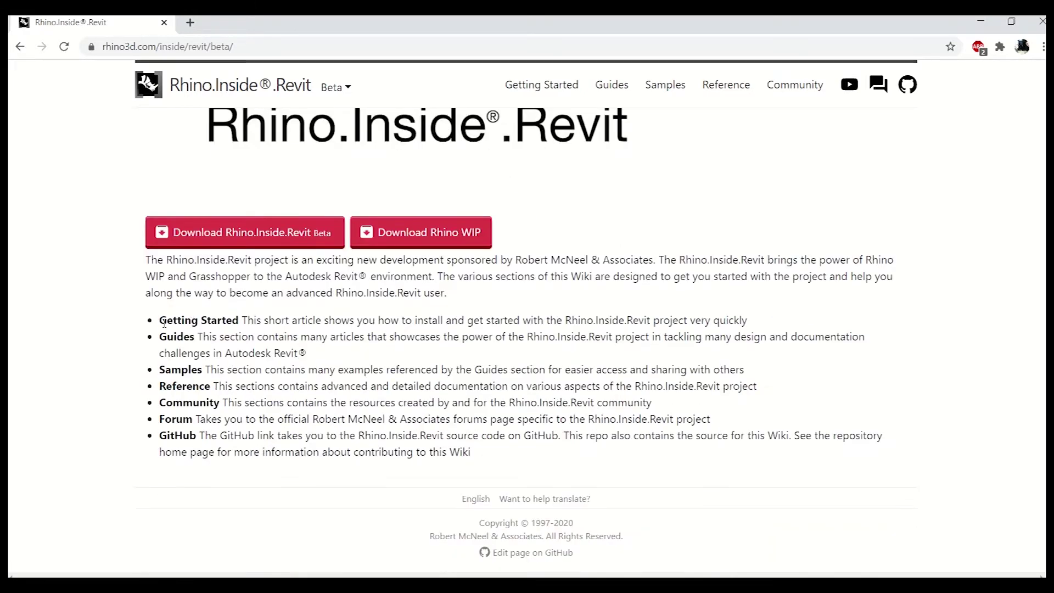
drag(163, 324, 240, 322)
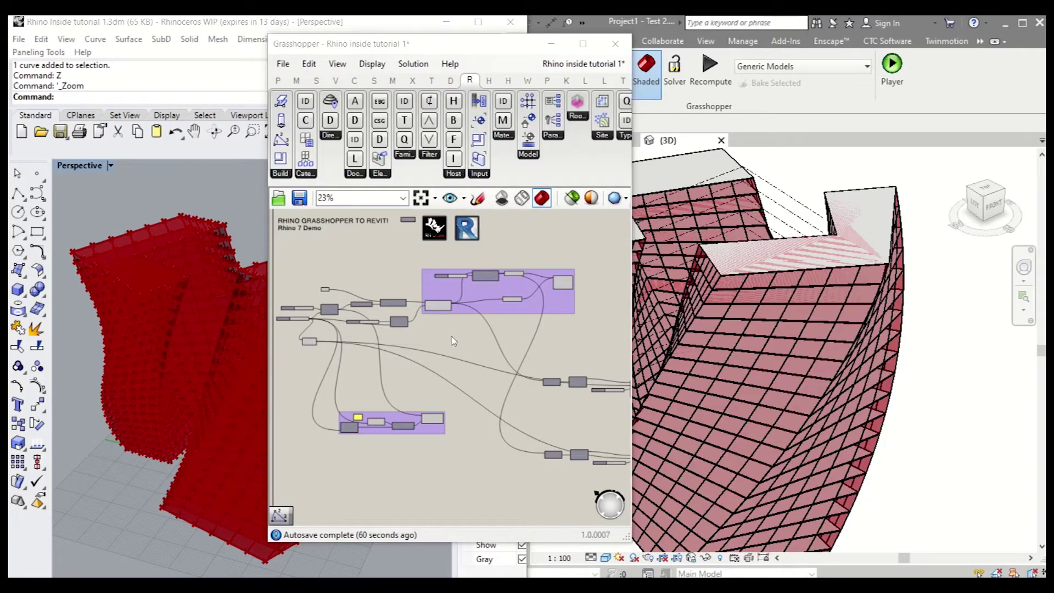
Switch to Grasshopper, examine the Add Floor component, and inspect the corresponding tower floors in the Revit 3D view
right_click(460, 320)
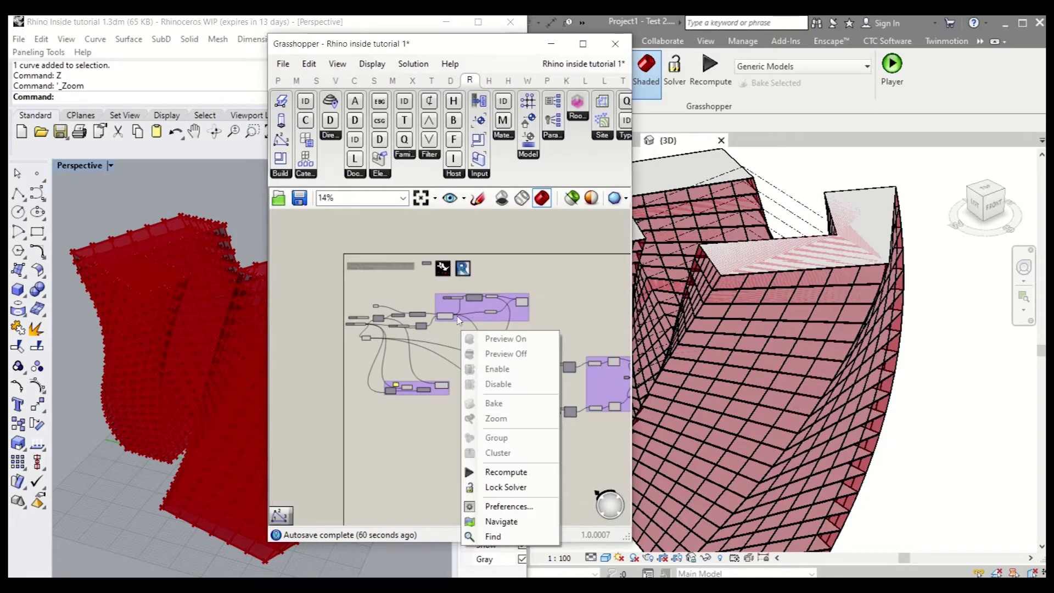
key(Escape)
scroll(518, 299, up, 10)
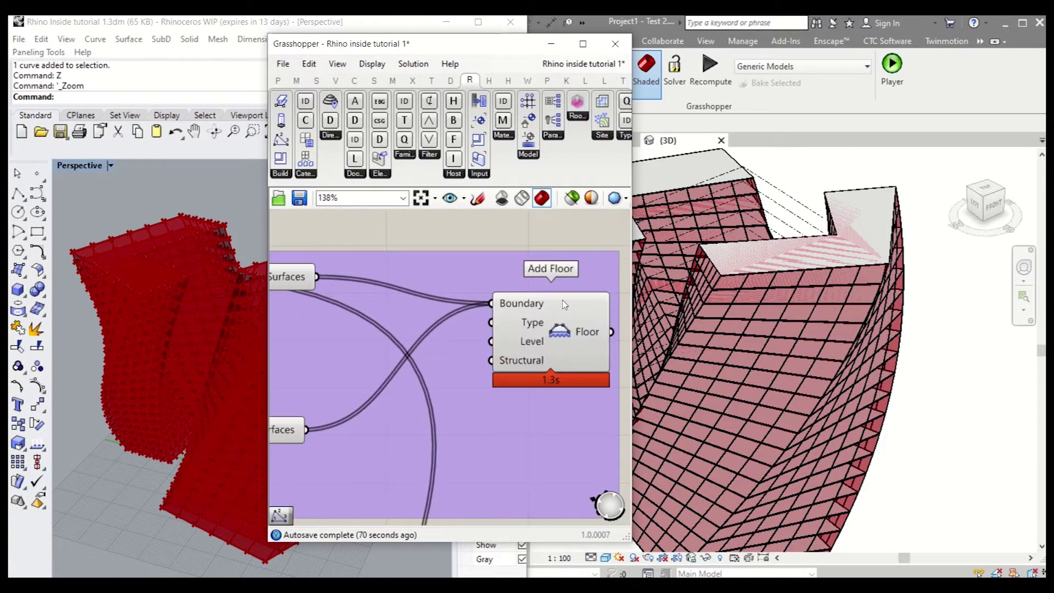
scroll(564, 304, down, 3)
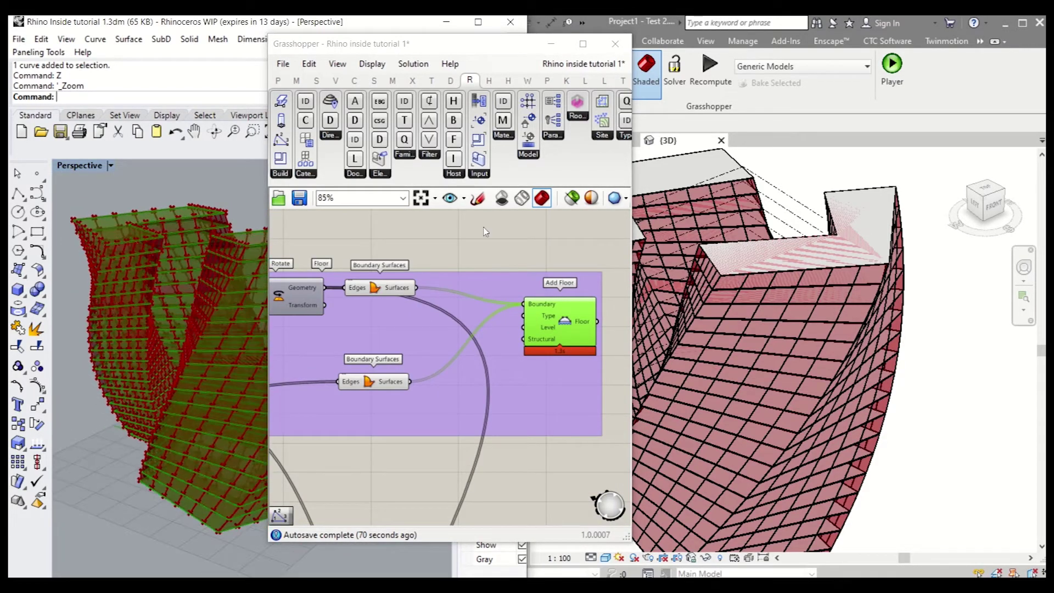
click(932, 284)
middle_drag(786, 345, 805, 309)
right_click(802, 292)
click(616, 354)
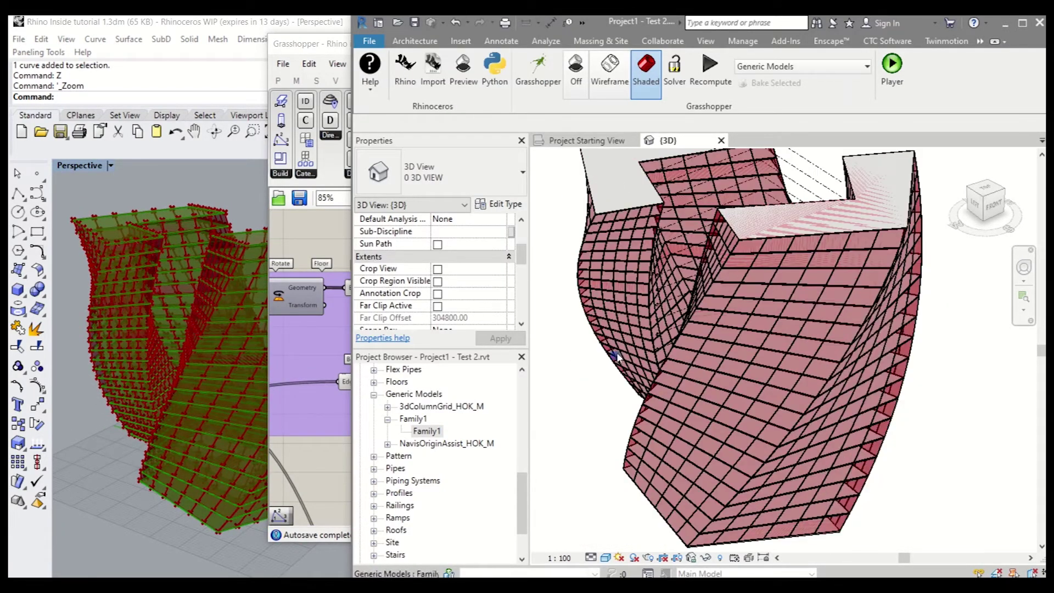
scroll(616, 356, down, 5)
scroll(716, 297, up, 10)
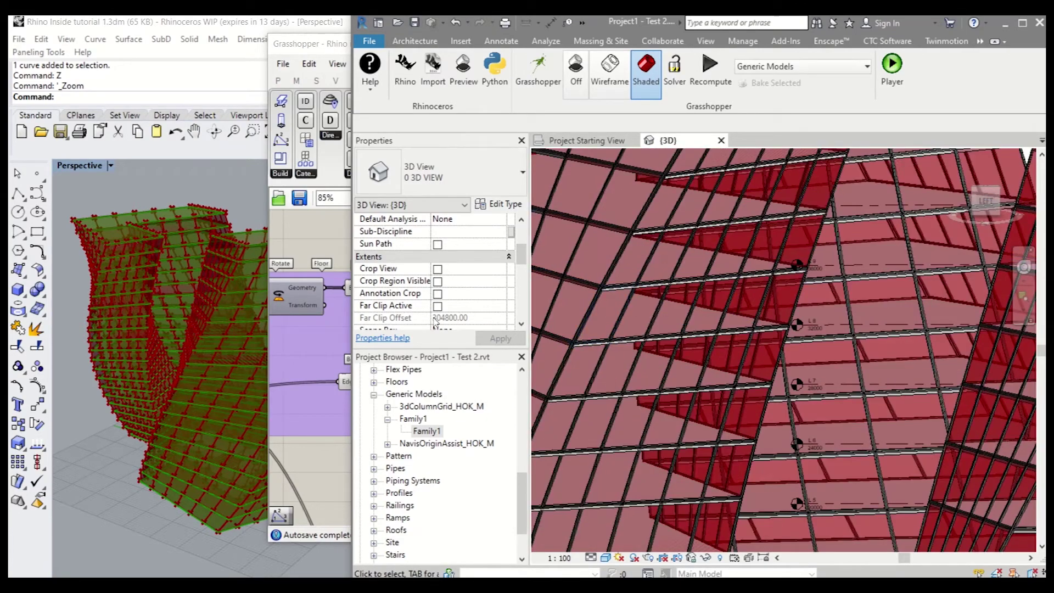
Select the Add Level component in the Grasshopper definition and inspect the corresponding level markers in the Revit 3D view
click(295, 335)
scroll(513, 256, down, 7)
scroll(378, 418, up, 8)
click(473, 399)
scroll(835, 365, up, 1)
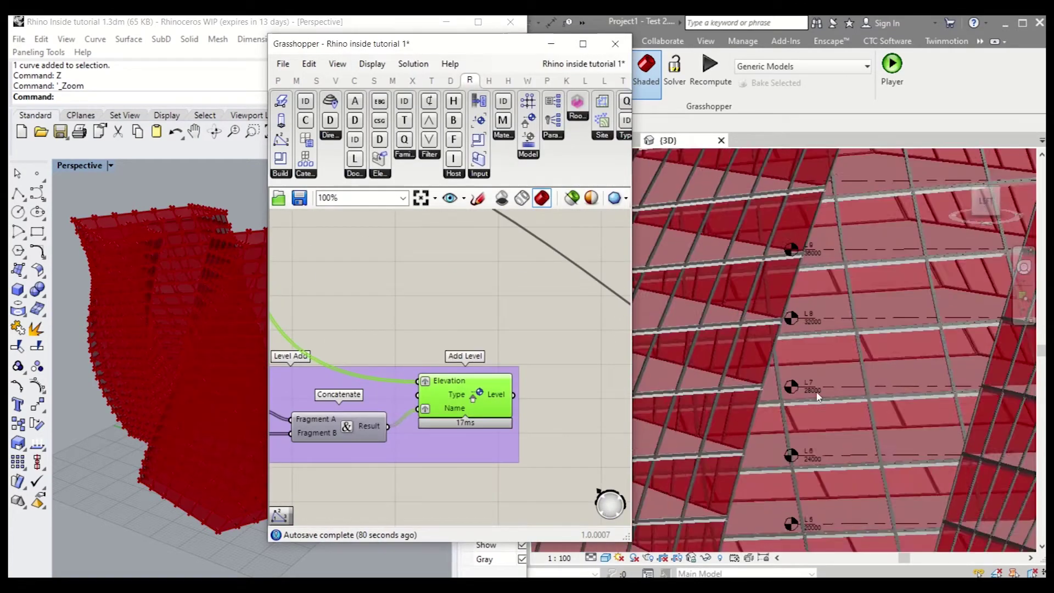
scroll(817, 394, up, 3)
scroll(782, 352, down, 8)
scroll(755, 226, up, 6)
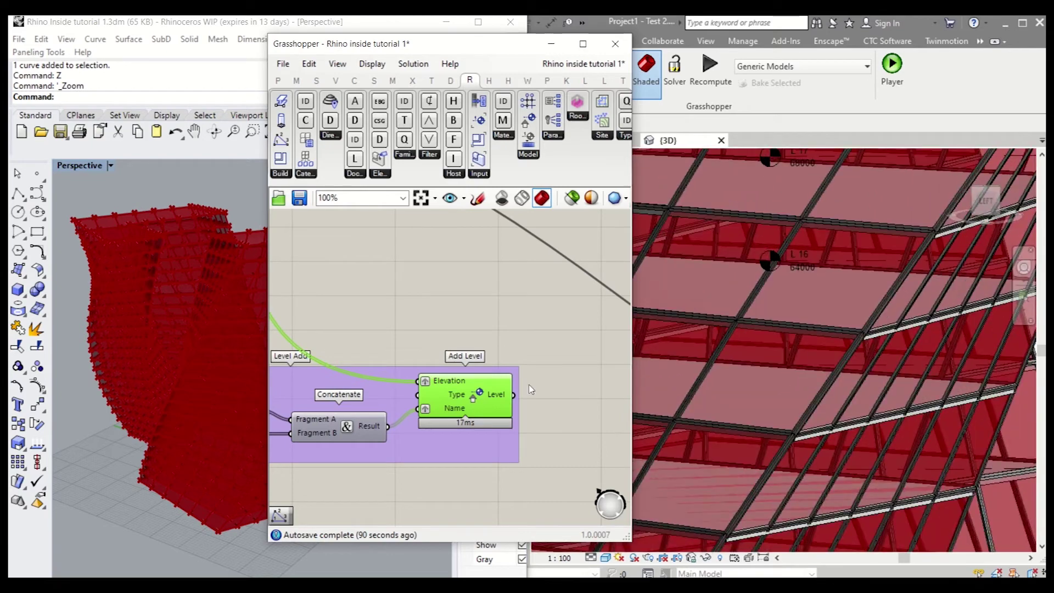
Examine the Add Component (Adaptive) components in Grasshopper and the corresponding facade panels on the Revit tower
scroll(399, 331, down, 10)
scroll(606, 339, up, 9)
click(544, 333)
scroll(767, 274, down, 2)
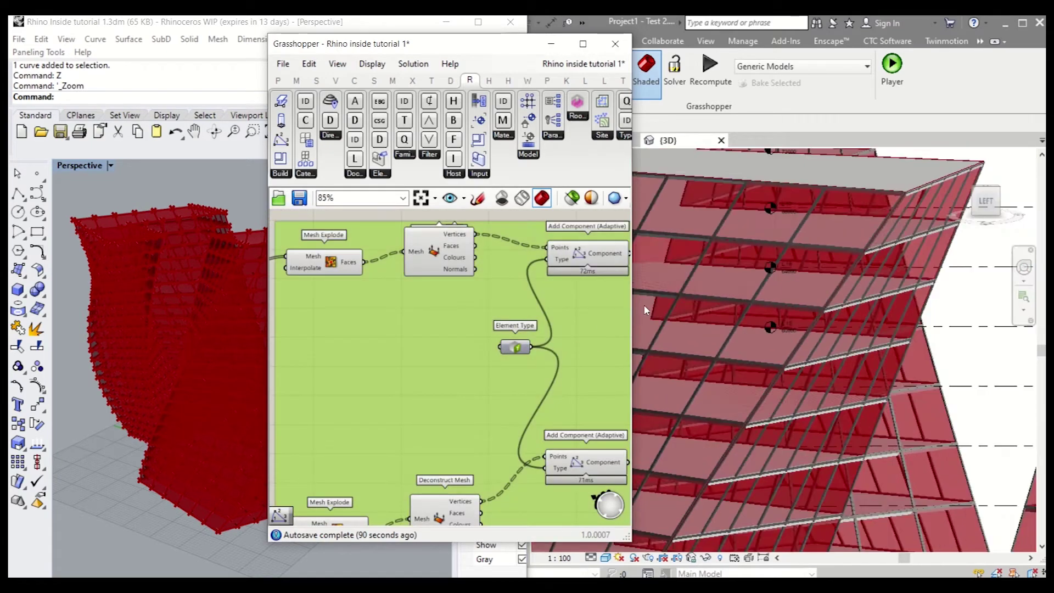
scroll(467, 355, down, 3)
Set the number slider feeding the Series component's Count input to 35
scroll(368, 343, up, 4)
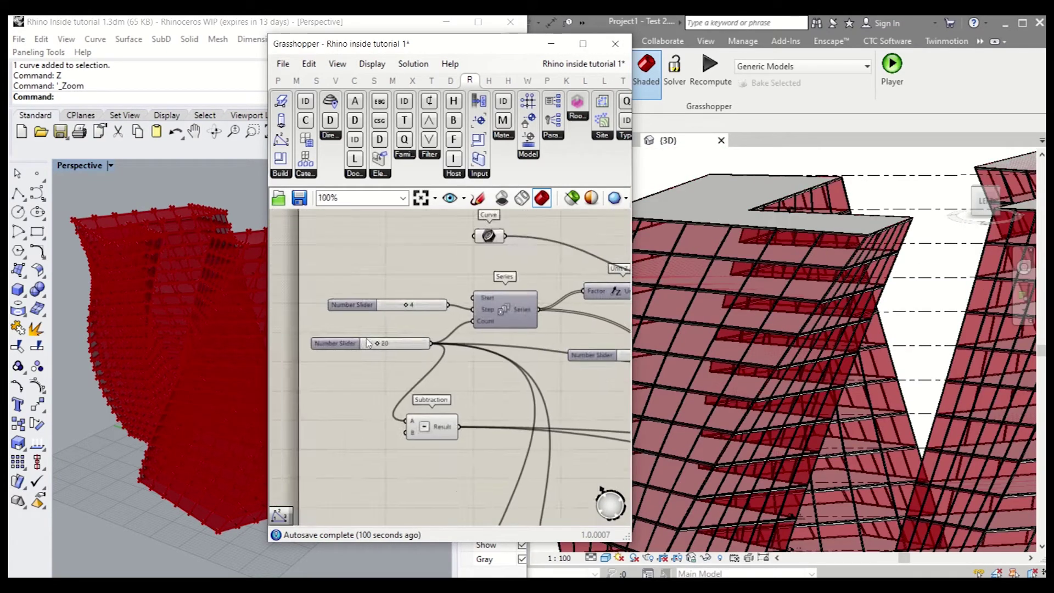
double_click(367, 343)
text(35)
key(Return)
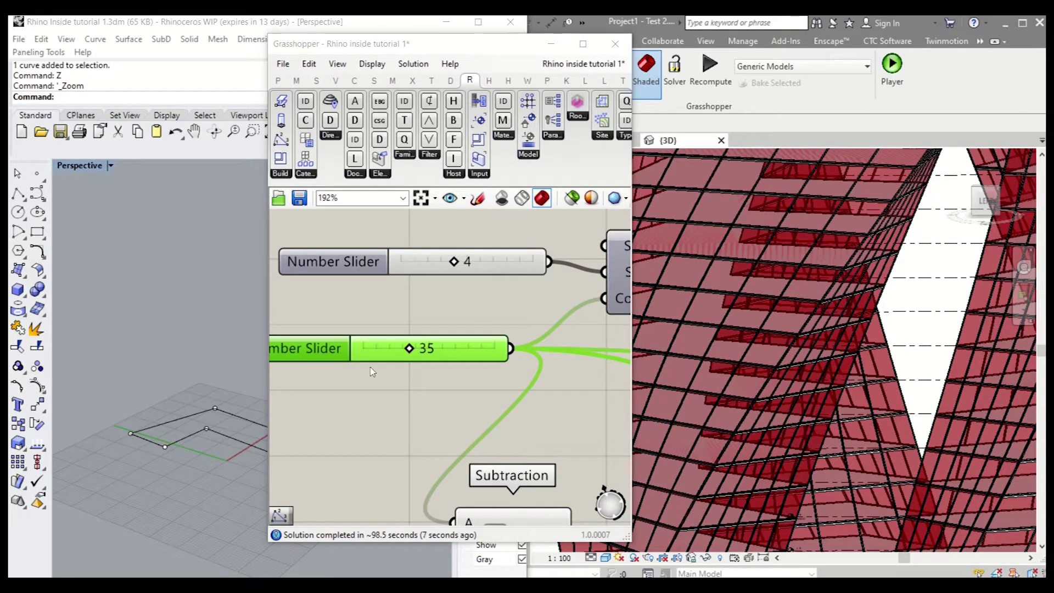
Examine the Add Floor component in Grasshopper and the updated tower preview in the Rhino perspective view
scroll(409, 395, down, 5)
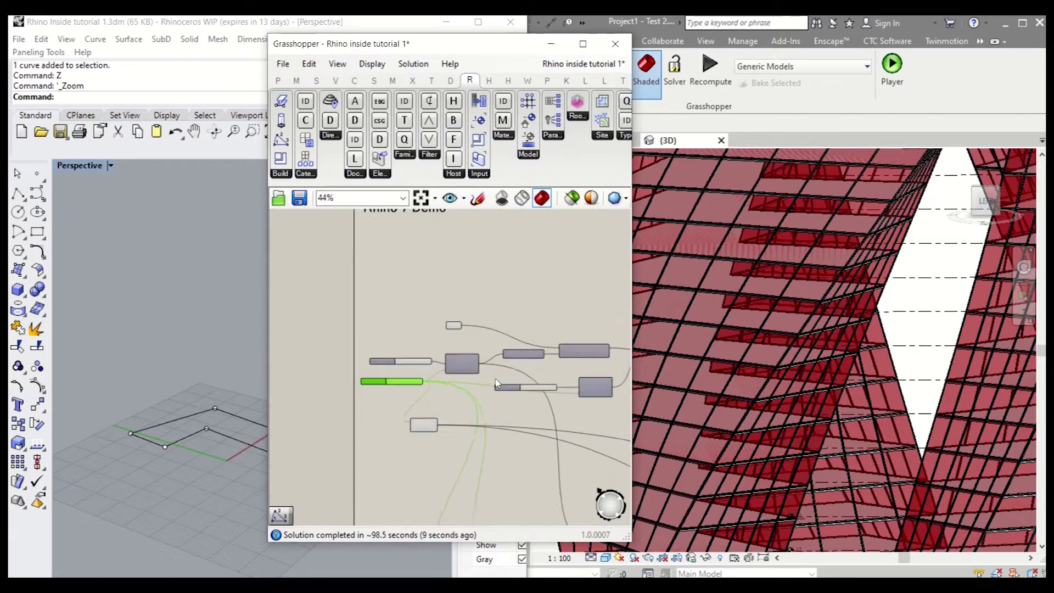
scroll(496, 383, down, 2)
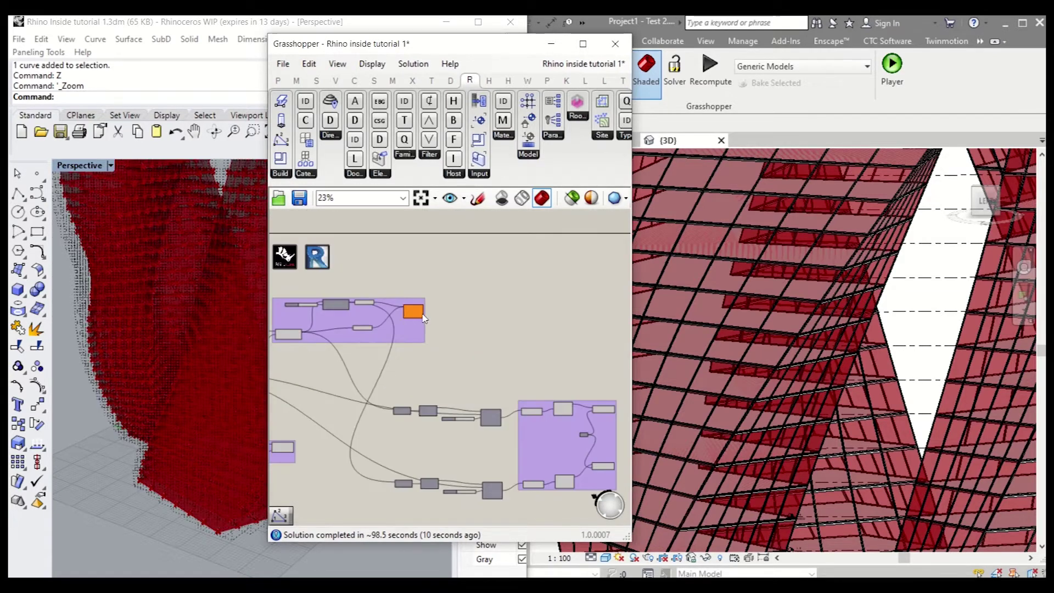
scroll(423, 319, up, 5)
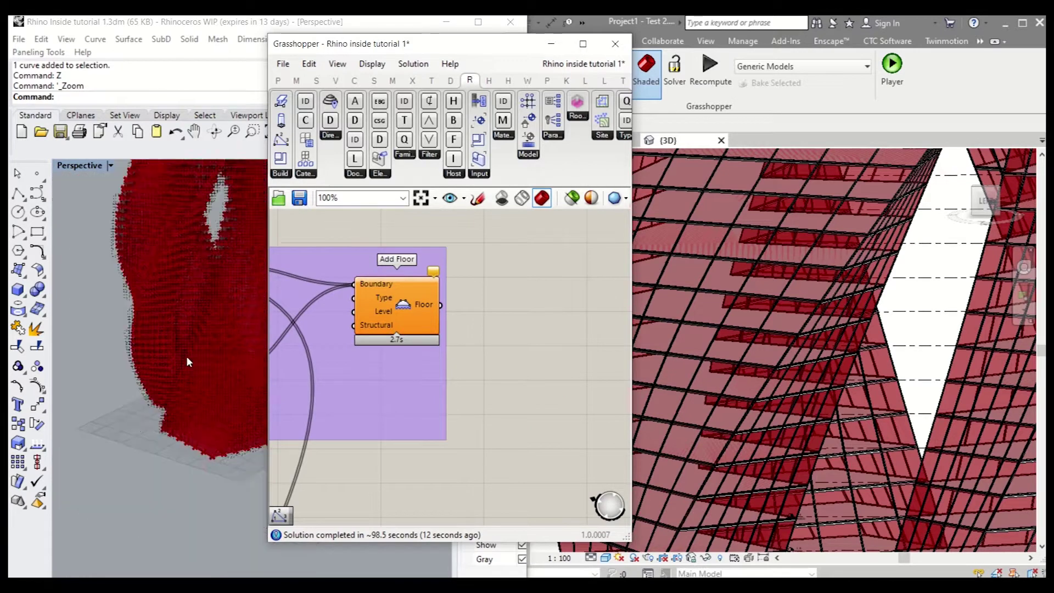
scroll(186, 360, down, 4)
scroll(193, 288, up, 6)
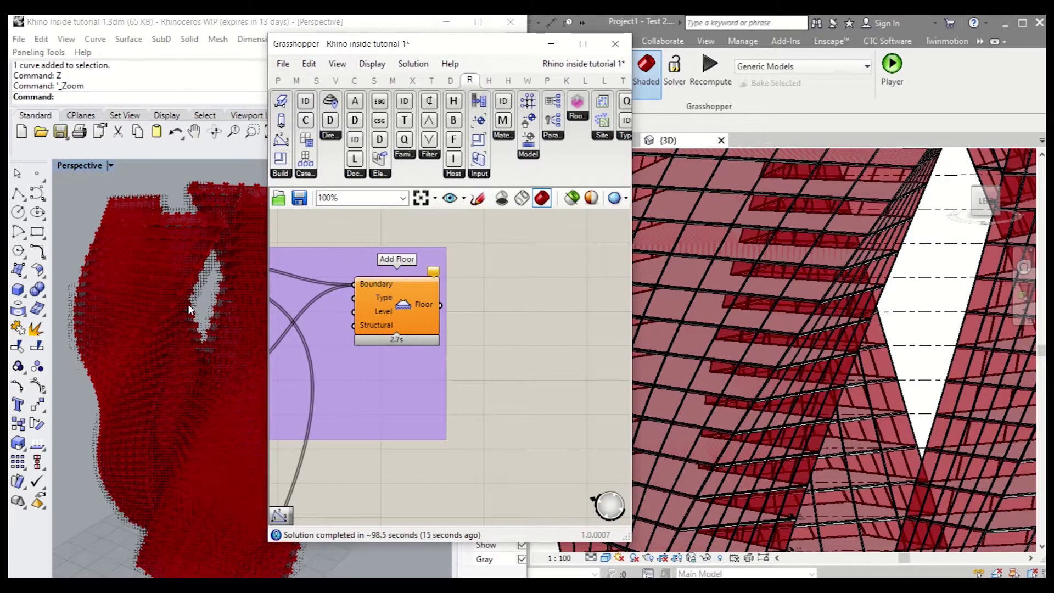
scroll(173, 266, up, 3)
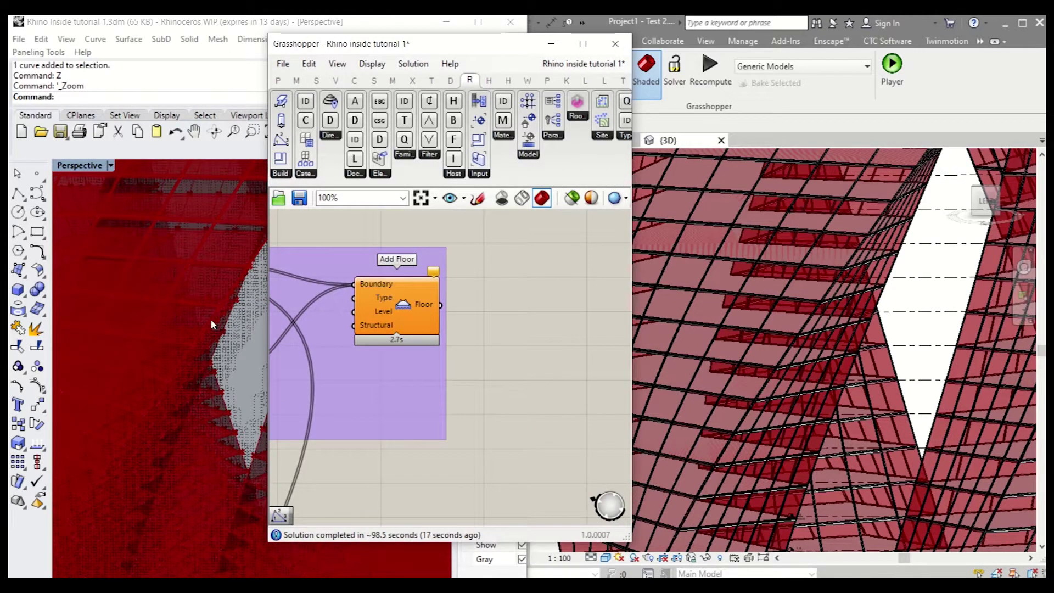
scroll(188, 312, down, 5)
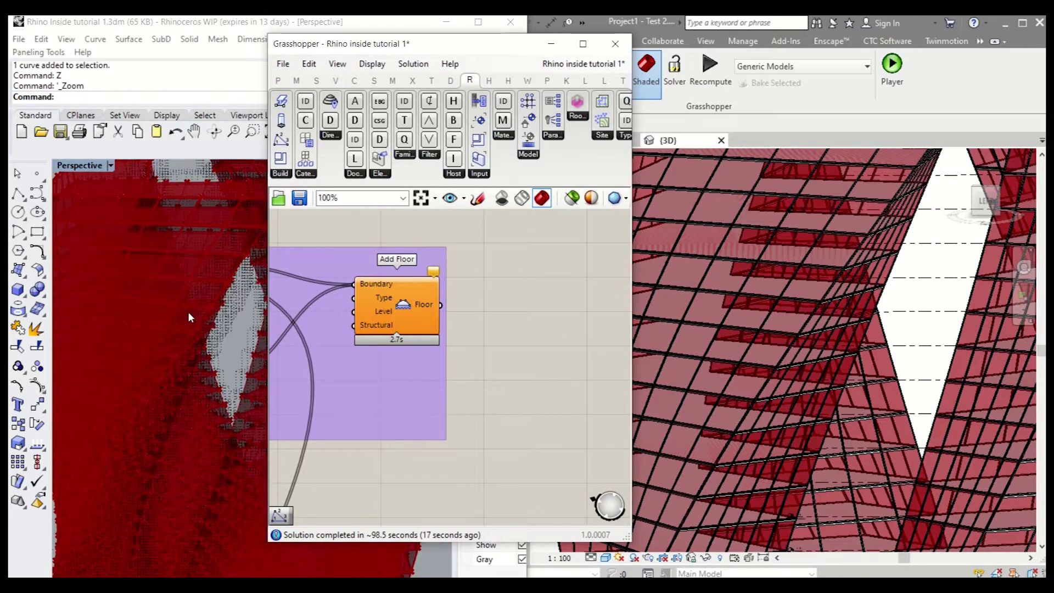
Inspect the updated tower in the Revit 3D view from its top, side and corner
click(934, 263)
scroll(909, 264, down, 5)
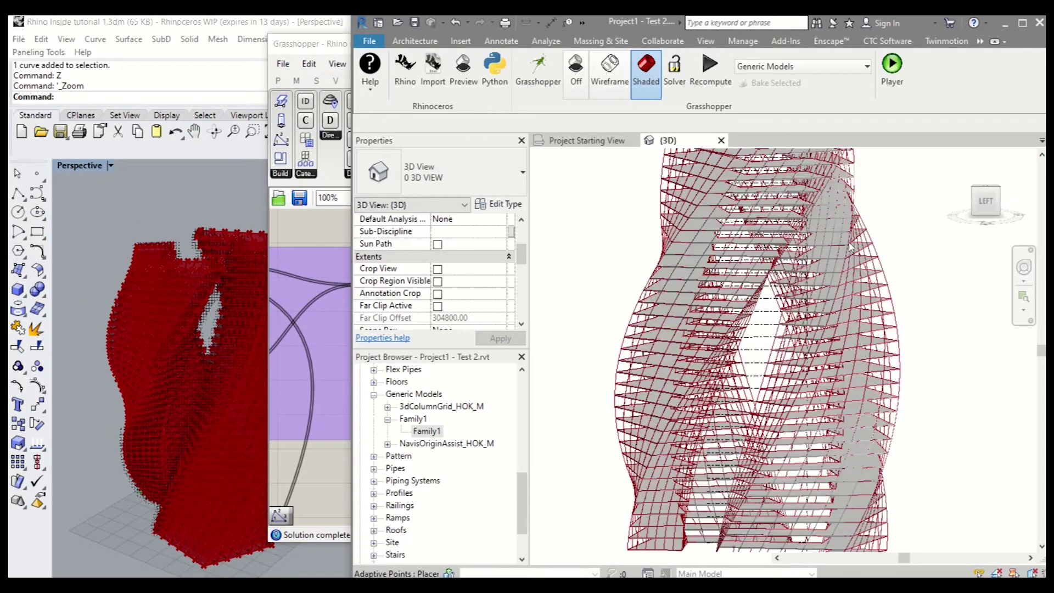
scroll(887, 187, down, 2)
scroll(867, 219, up, 2)
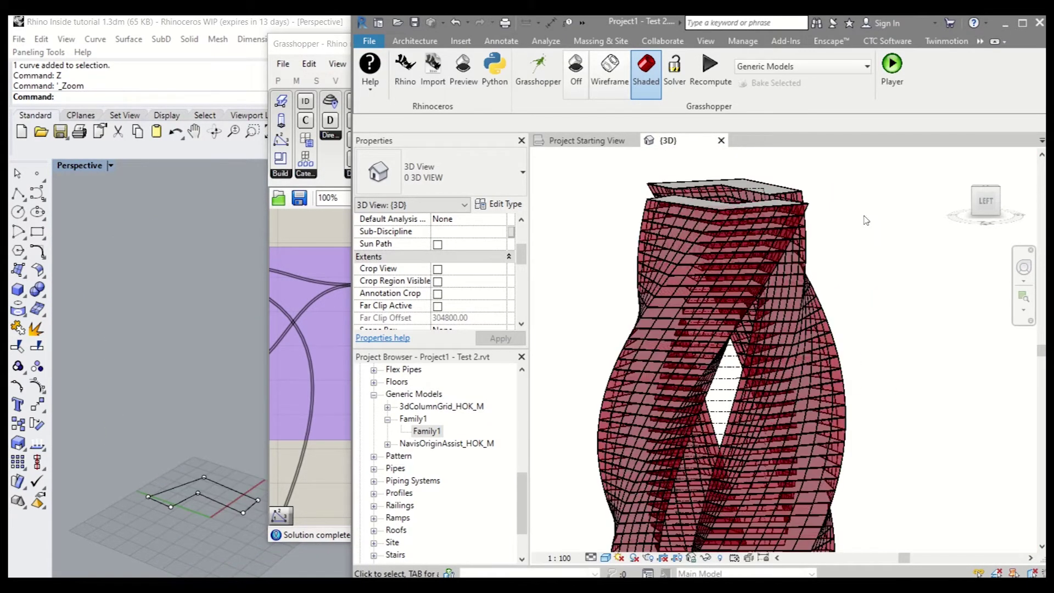
shift+middle_drag(866, 220, 888, 295)
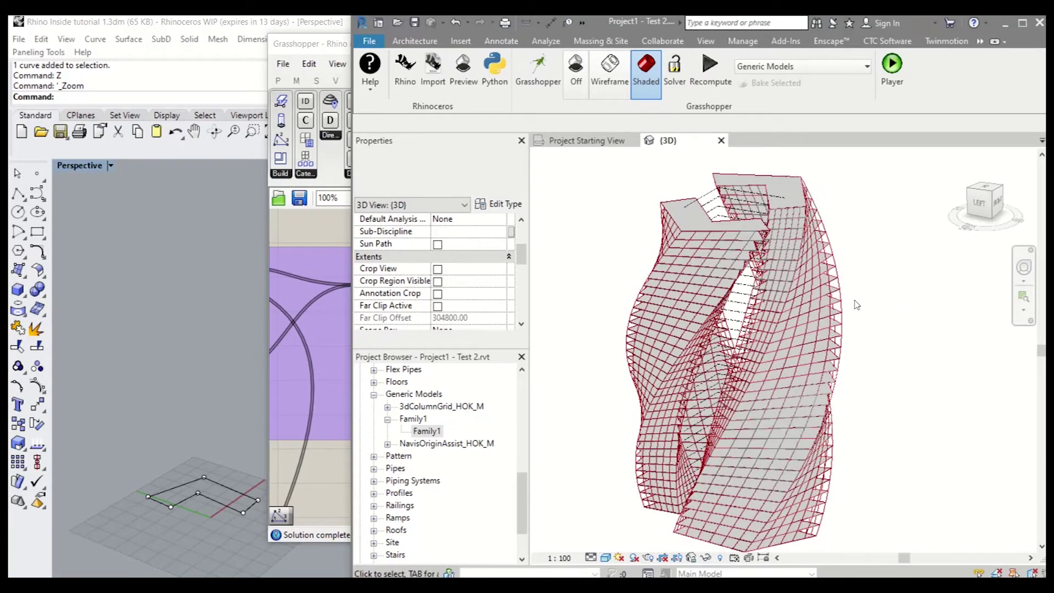
click(326, 470)
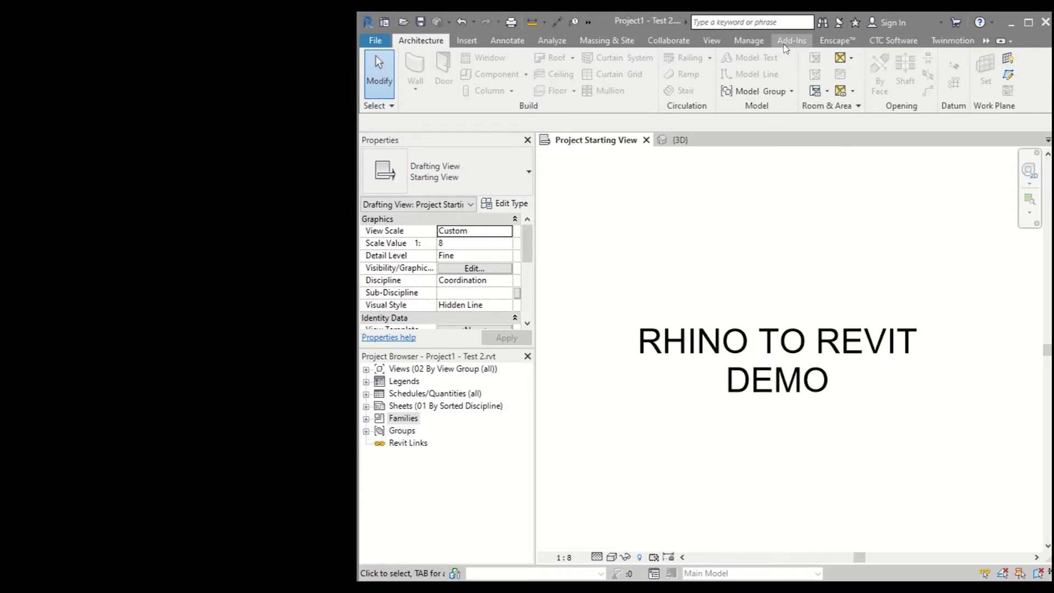
Load the Rhino add-in in the Revit project
click(785, 47)
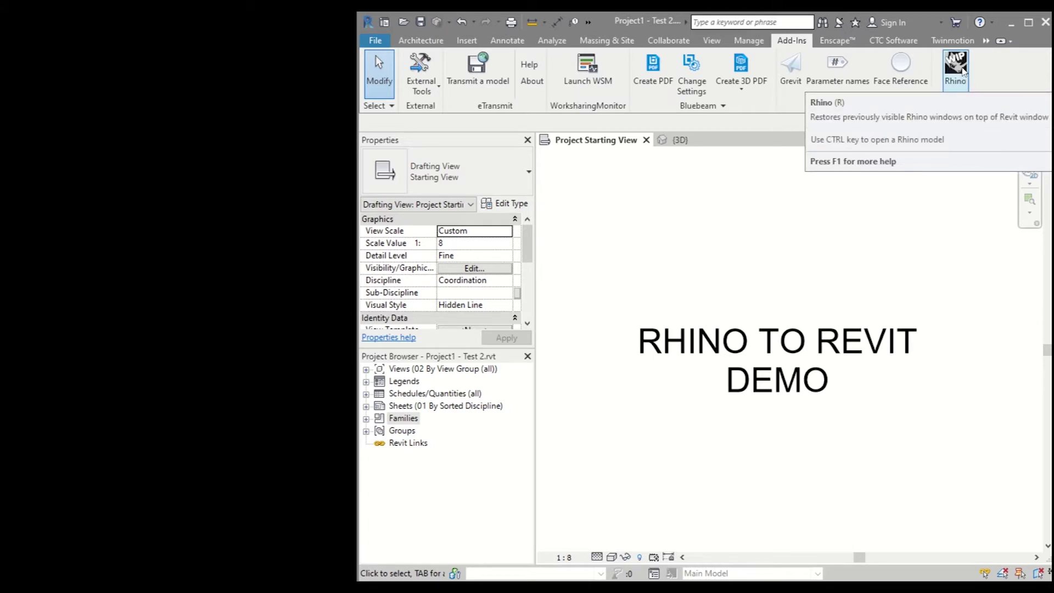
click(957, 68)
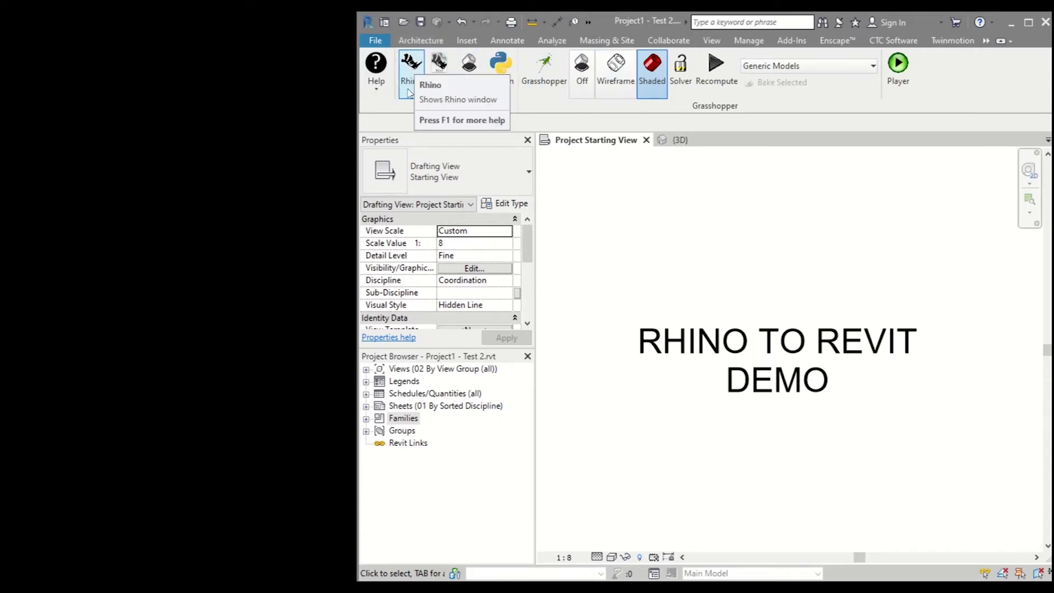
View the Rhino help options and the import dialog for Rhino 3D models, and close it without importing
click(376, 76)
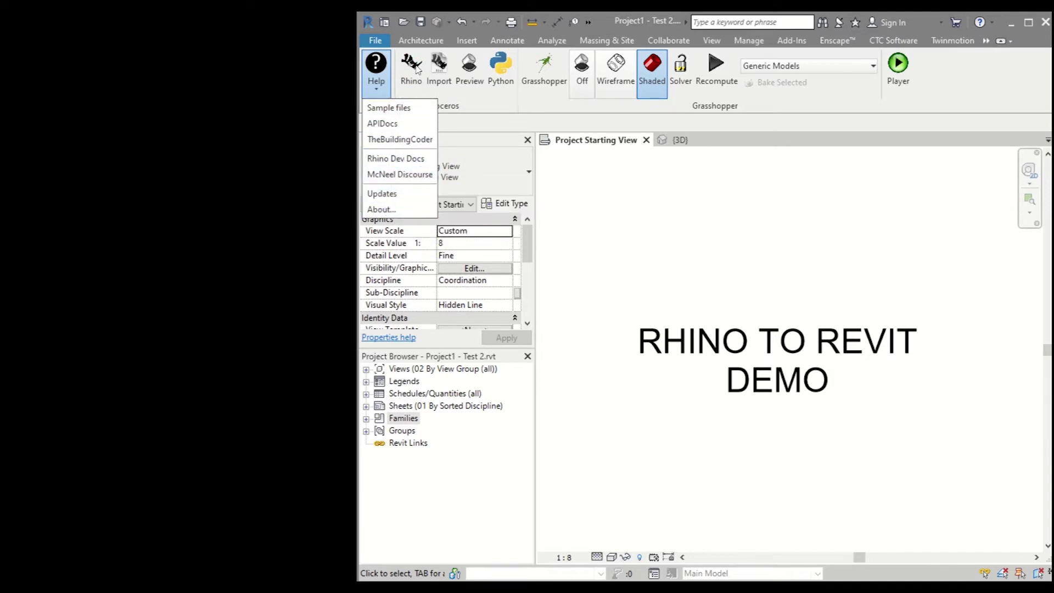
click(439, 67)
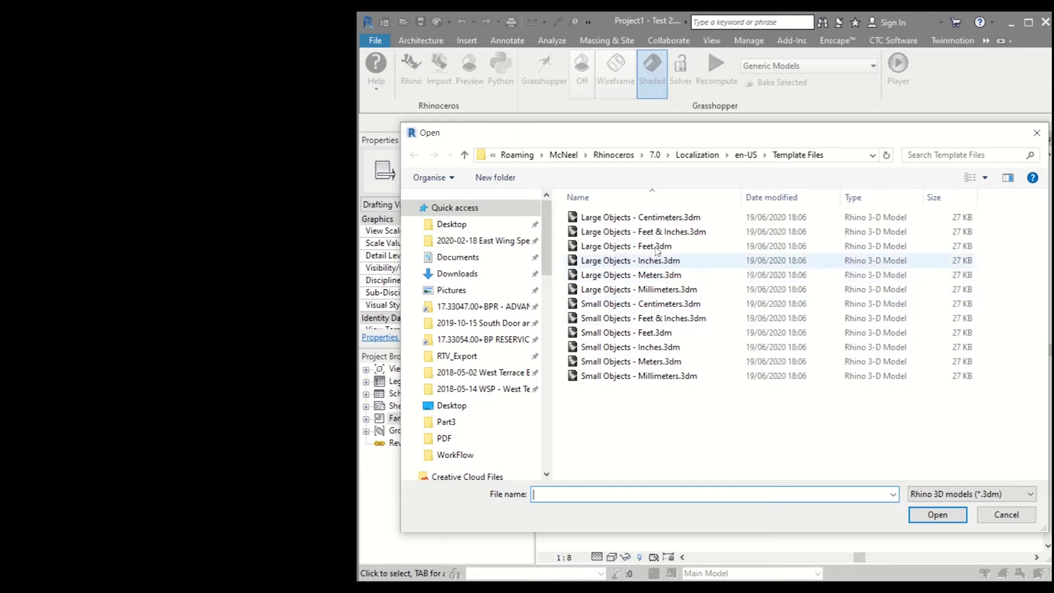
click(1036, 133)
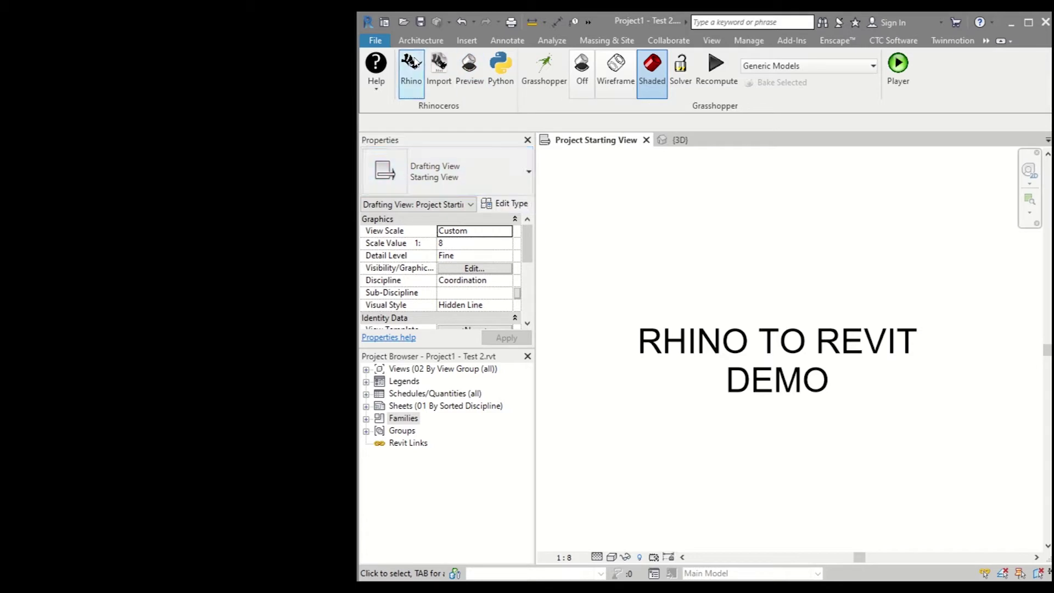
Open the Rhino window from within Revit
click(415, 77)
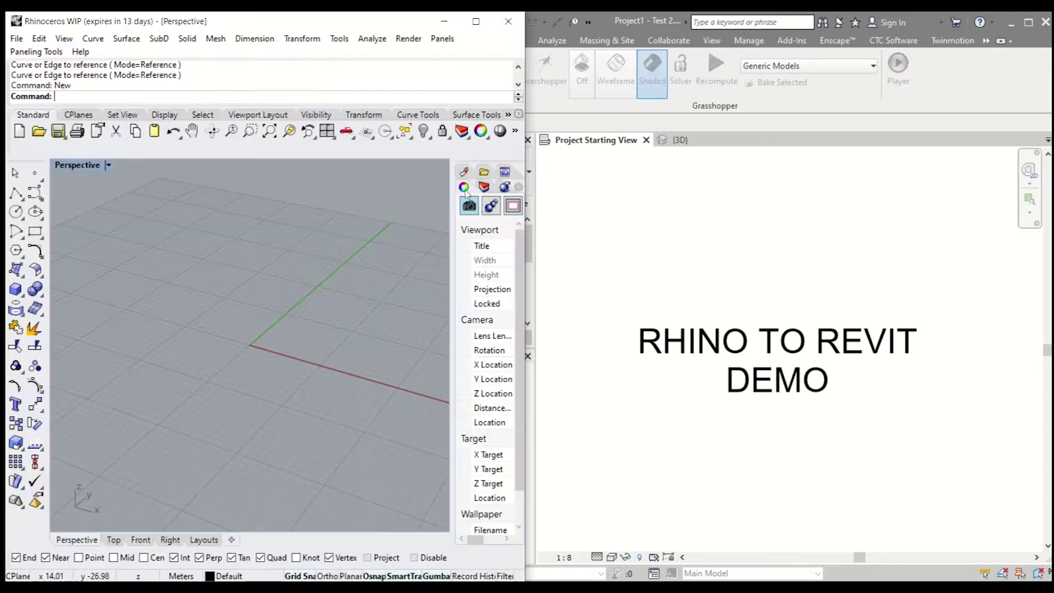
Launch Grasshopper from Rhino and place its window beside the Rhino viewport, over the Revit project
text(G)
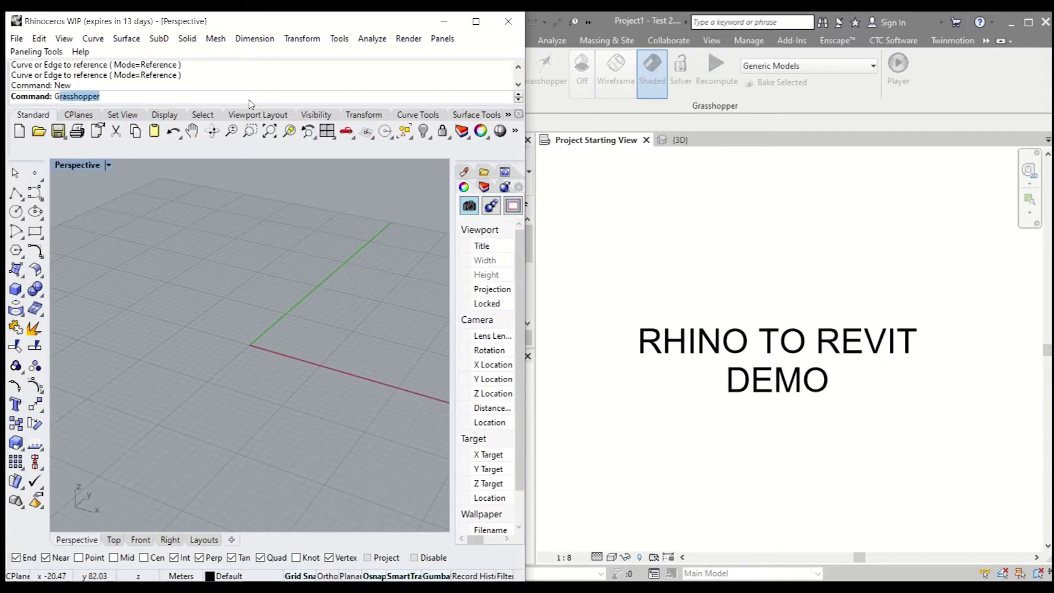
text(ras)
key(Return)
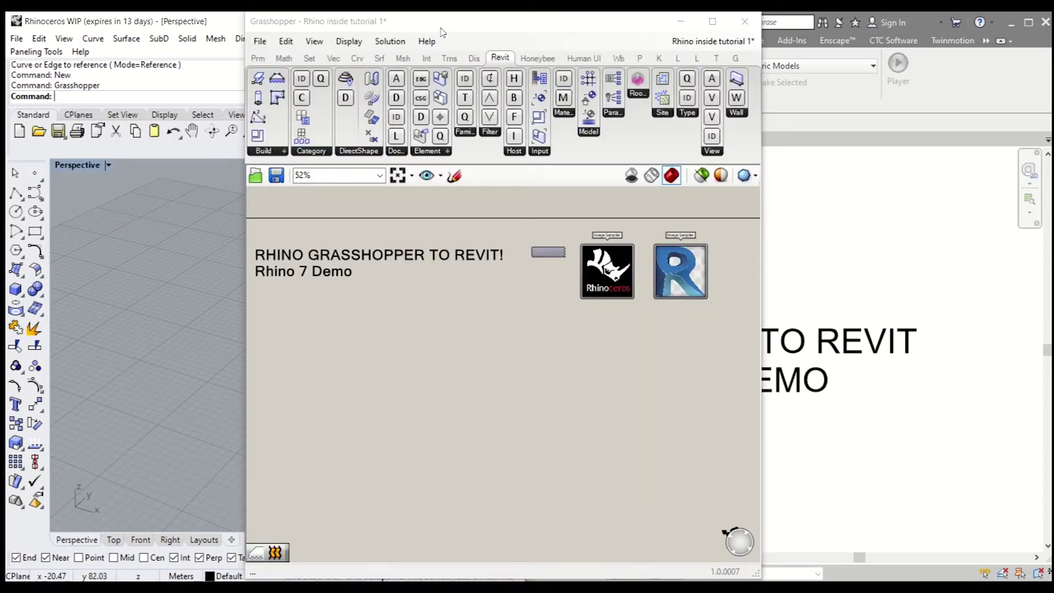
drag(448, 29, 658, 28)
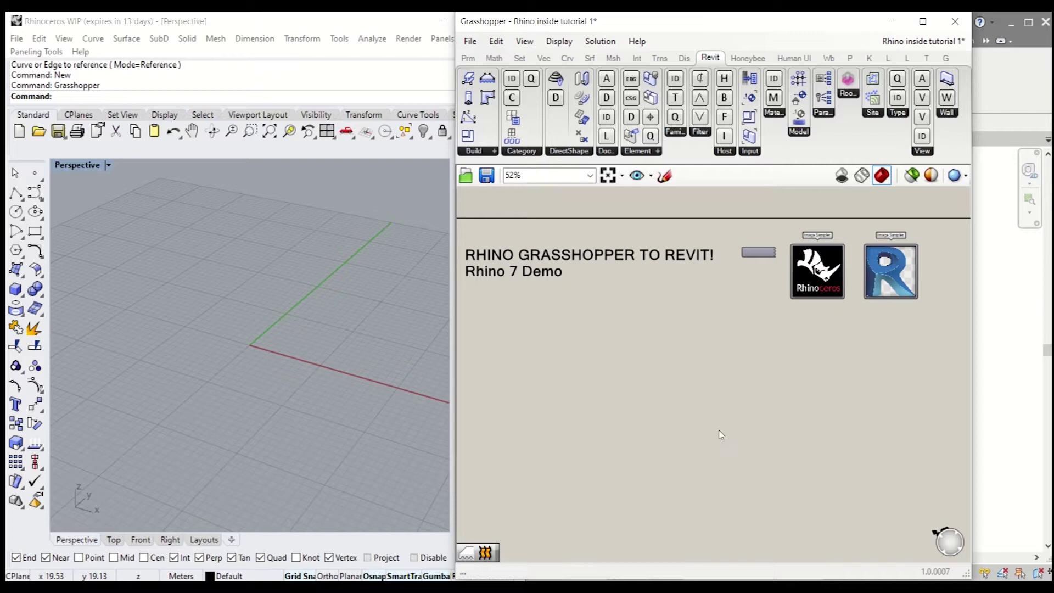
Look over Grasshopper's file commands, the Revit Primitives parameters and the Revit components
click(477, 44)
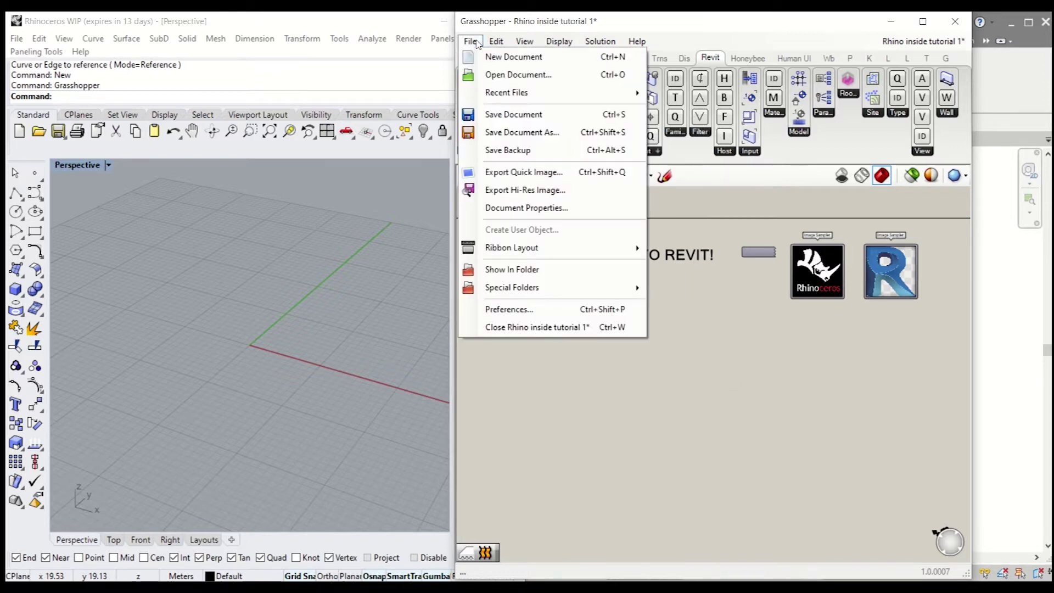
click(473, 54)
click(468, 59)
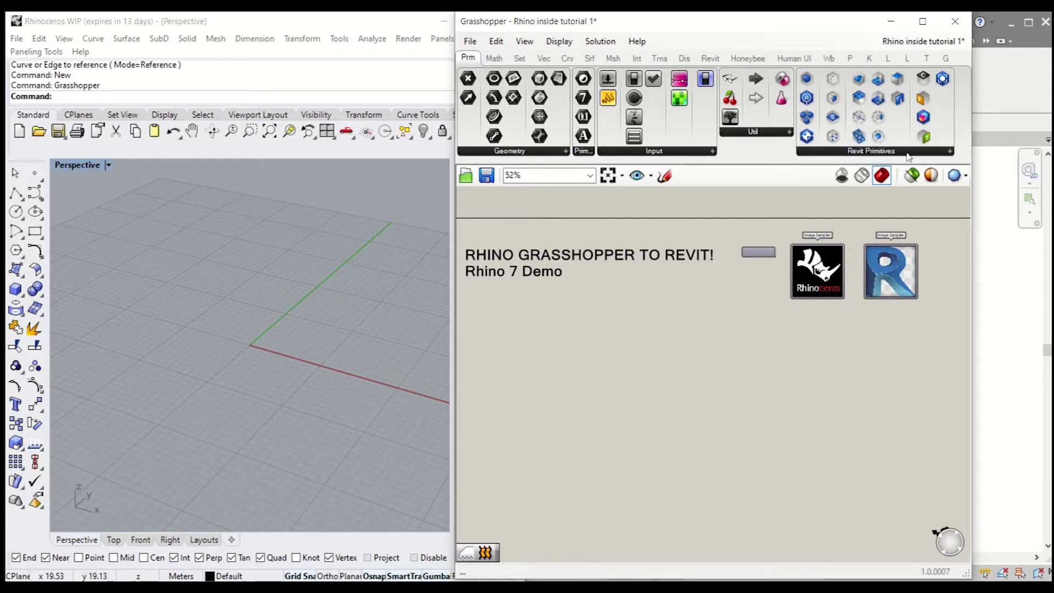
click(709, 60)
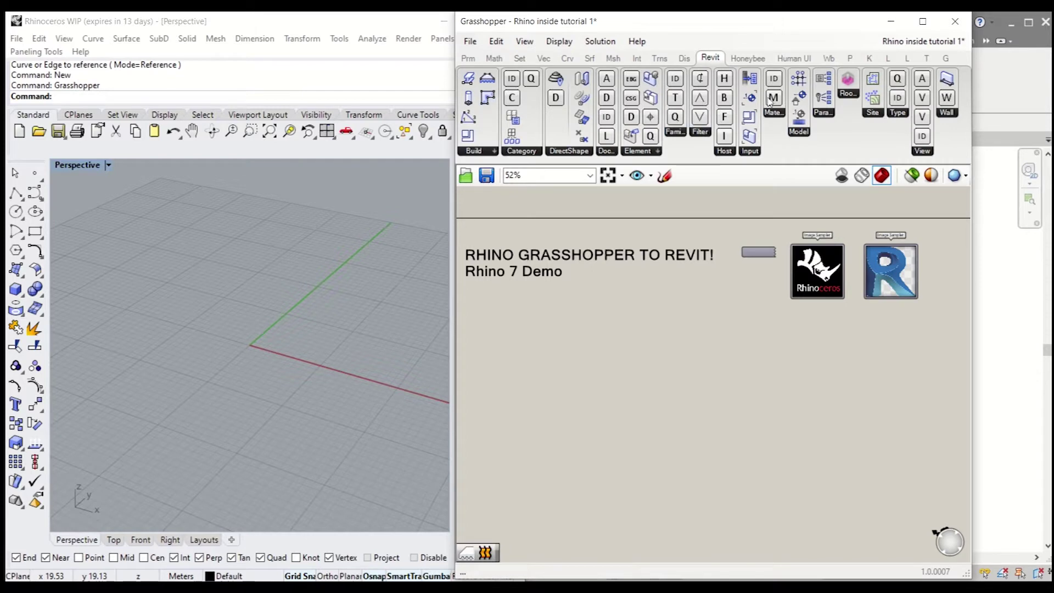
click(470, 58)
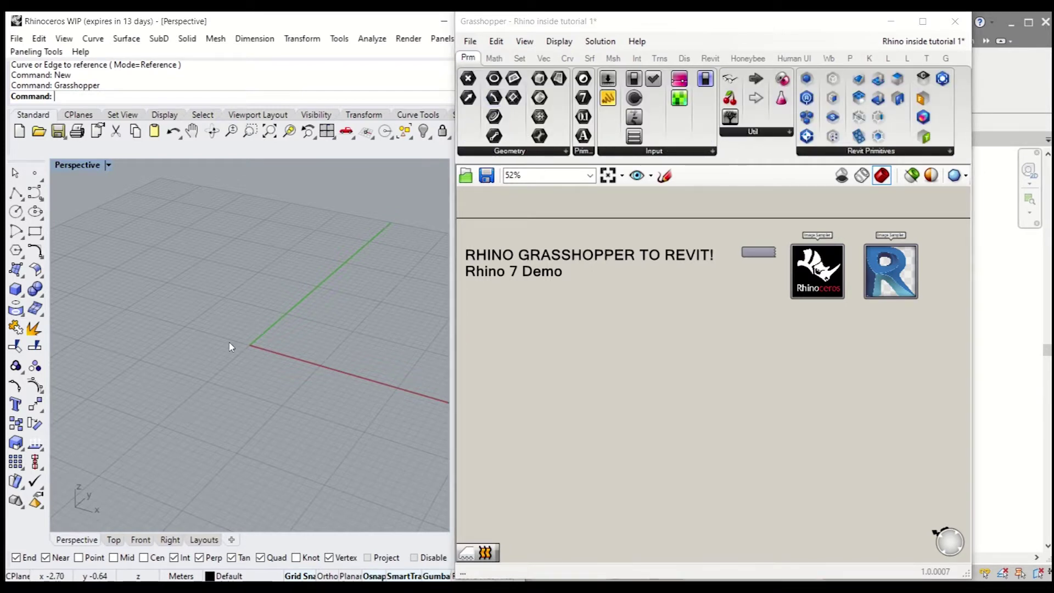
Draw a closed six-sided L-shaped polyline around the origin in the Rhino Perspective viewport and select it
click(16, 193)
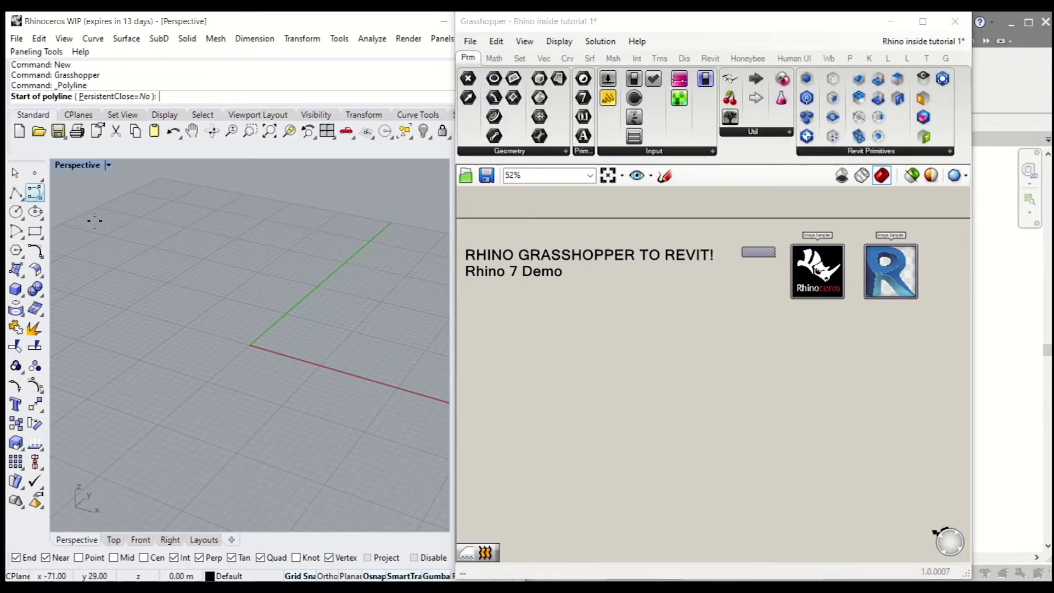
click(279, 272)
click(240, 298)
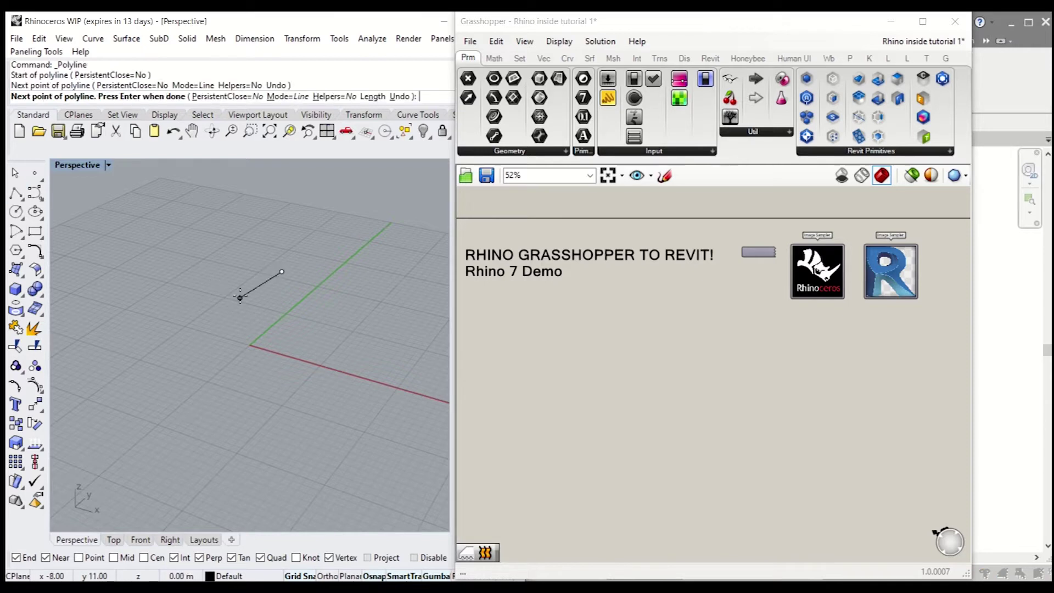
click(361, 322)
click(314, 393)
click(373, 406)
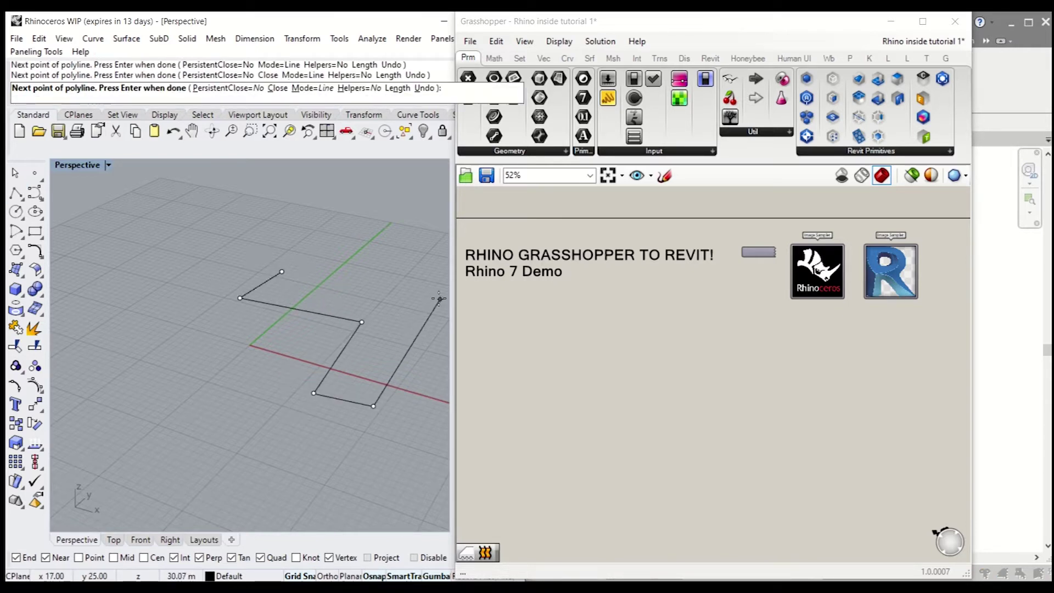
click(424, 309)
click(281, 271)
click(364, 292)
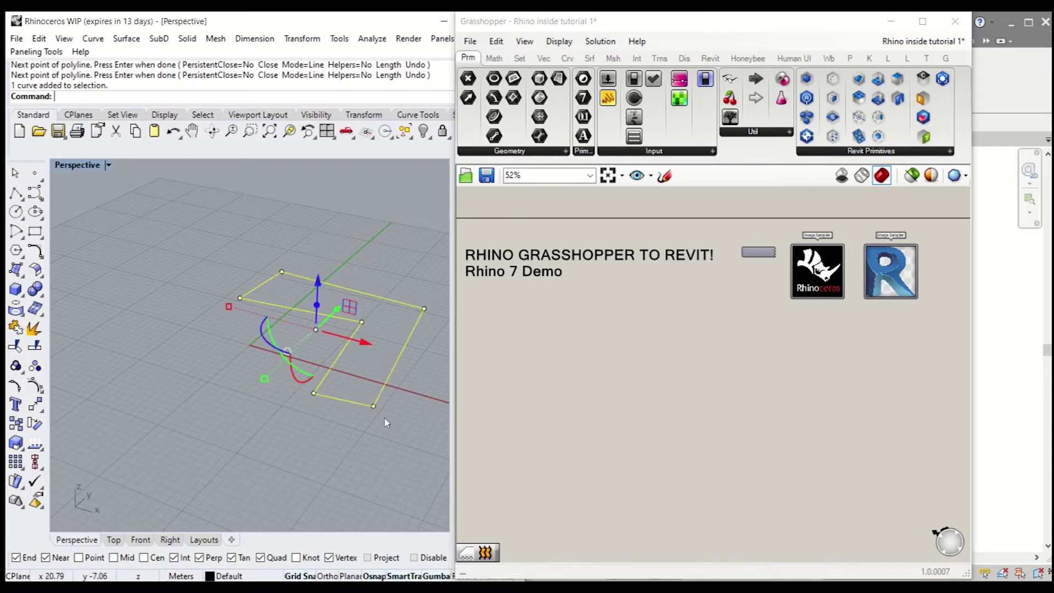
Shift the L-shaped polyline's inner corner slightly along the negative Y and X directions, and reselect the whole polyline
click(362, 322)
drag(377, 325, 368, 326)
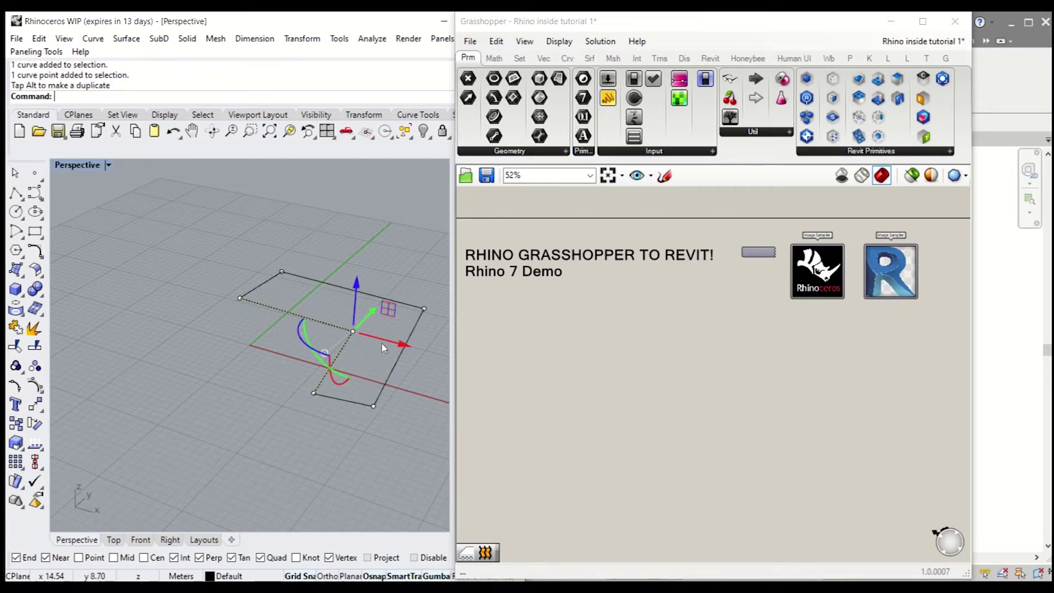
drag(383, 347, 375, 345)
click(324, 431)
click(262, 302)
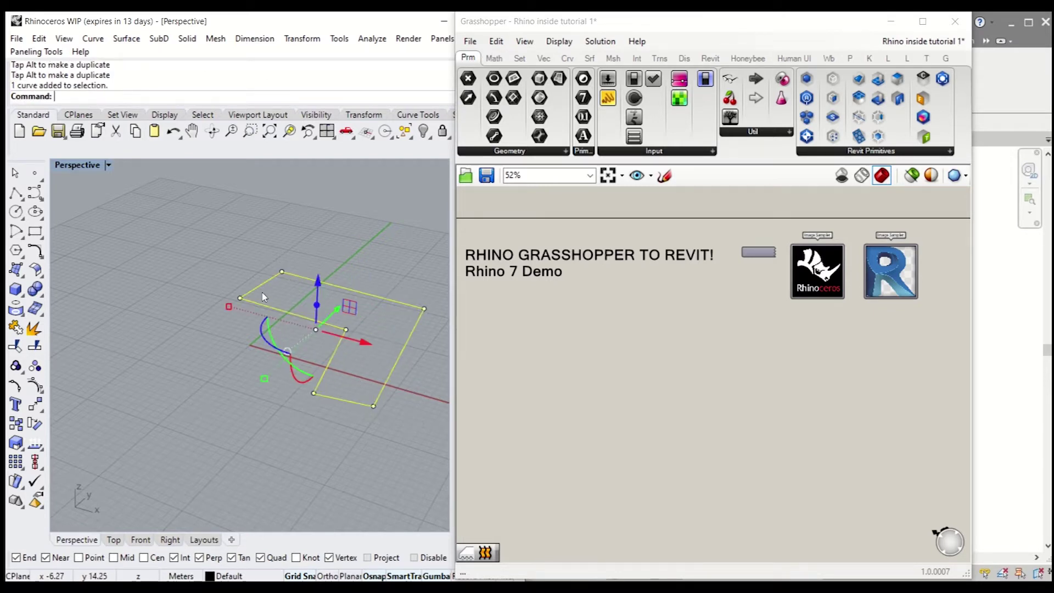
Add a Curve parameter to the Grasshopper canvas below the Rhino 7 Demo title
double_click(563, 363)
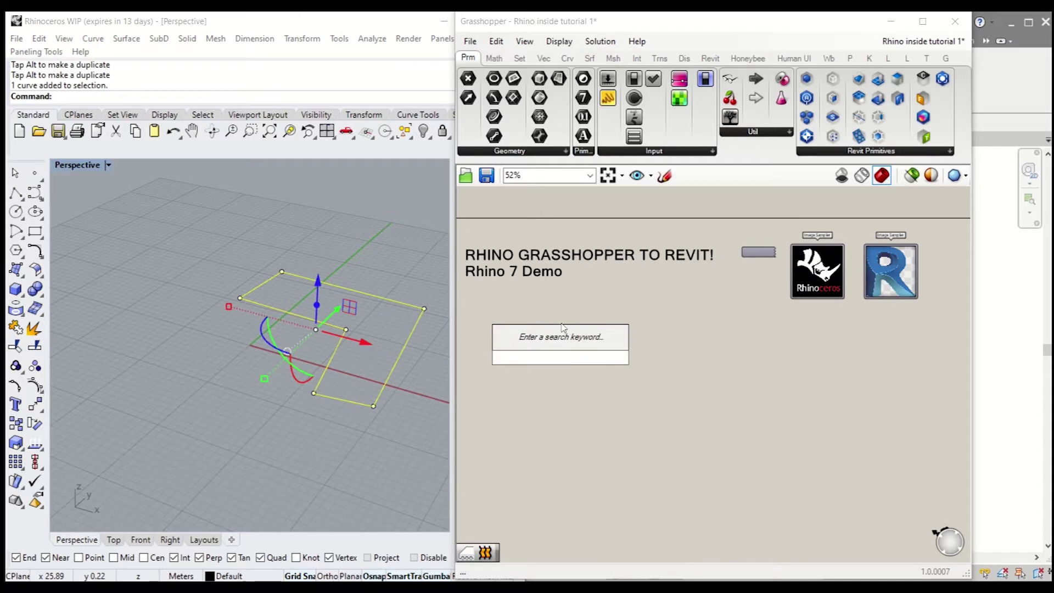
text(curve)
key(Return)
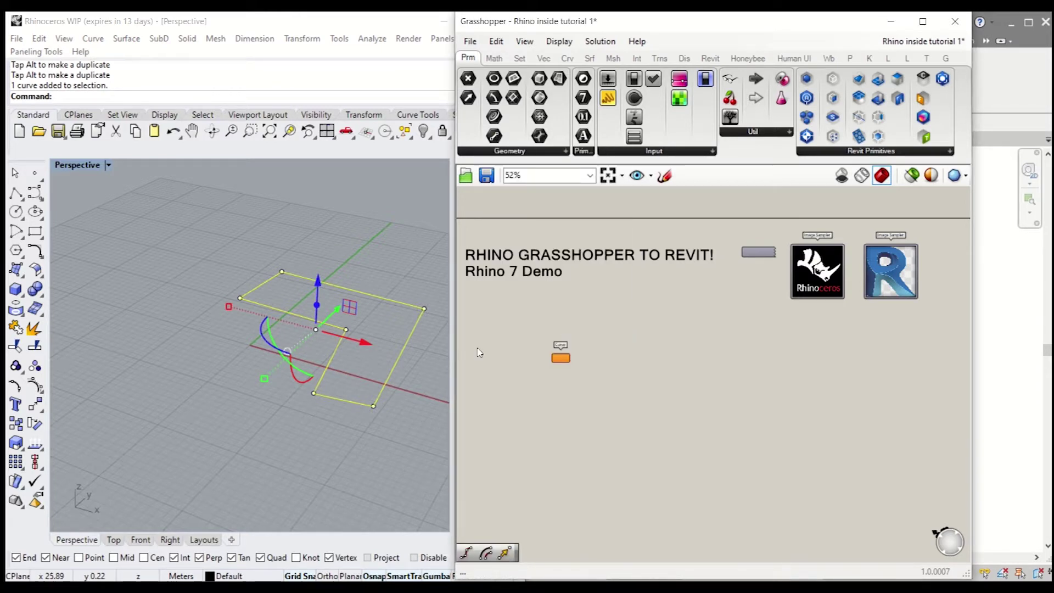
right_drag(564, 383, 674, 410)
drag(675, 383, 629, 374)
scroll(641, 378, up, 5)
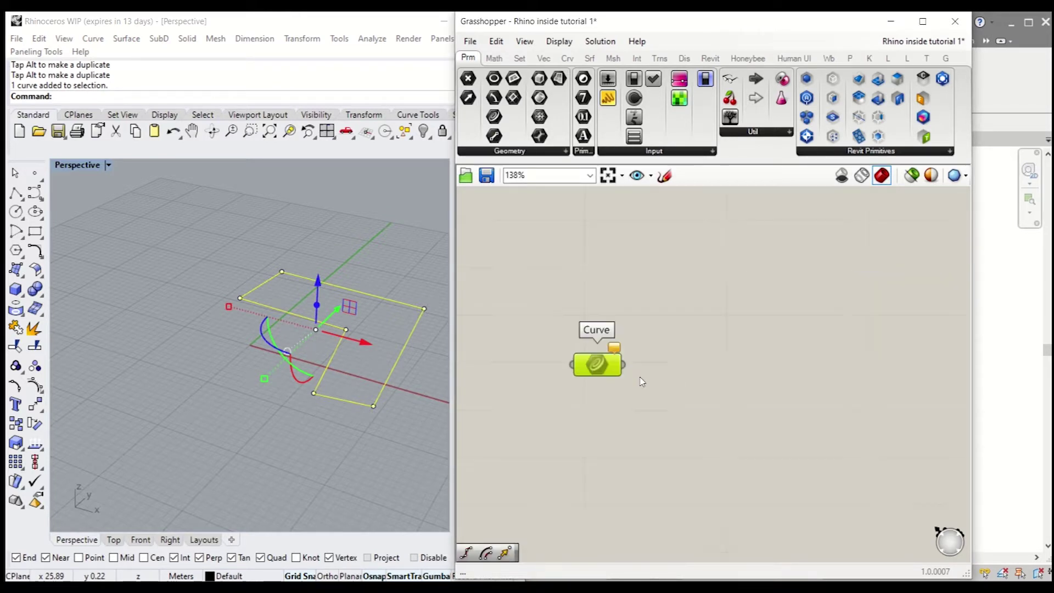
right_drag(642, 382, 679, 449)
Reference the selected L-shaped polyline in the Curve parameter as one curve
right_click(614, 404)
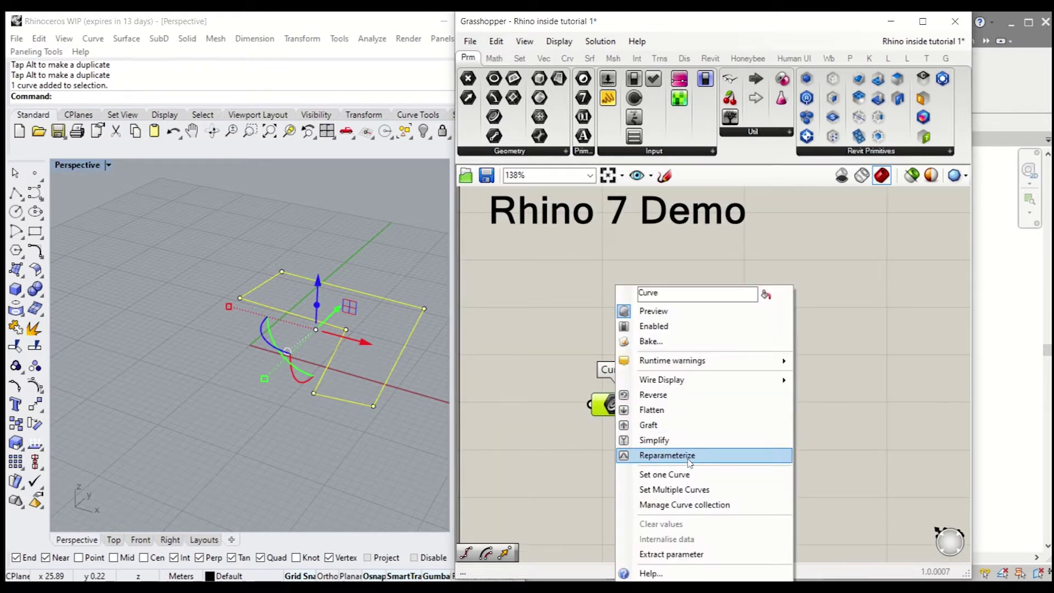
click(704, 474)
click(721, 450)
Add a Move component beside the Curve parameter and feed the curve into its Geometry input
right_drag(717, 432, 675, 360)
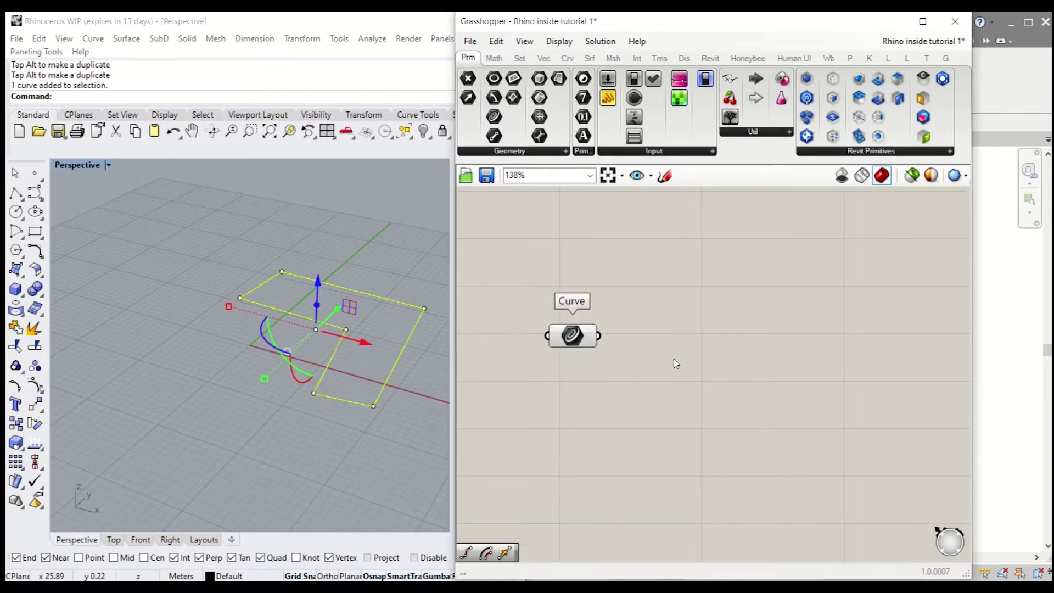
double_click(676, 358)
text(move)
key(Return)
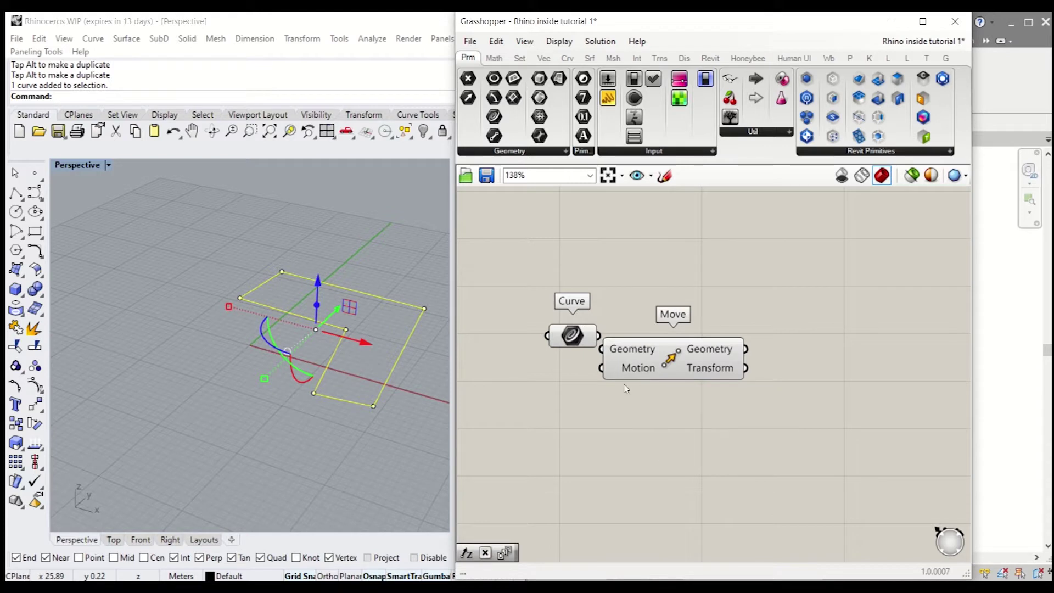
drag(654, 363, 703, 357)
drag(604, 339, 757, 354)
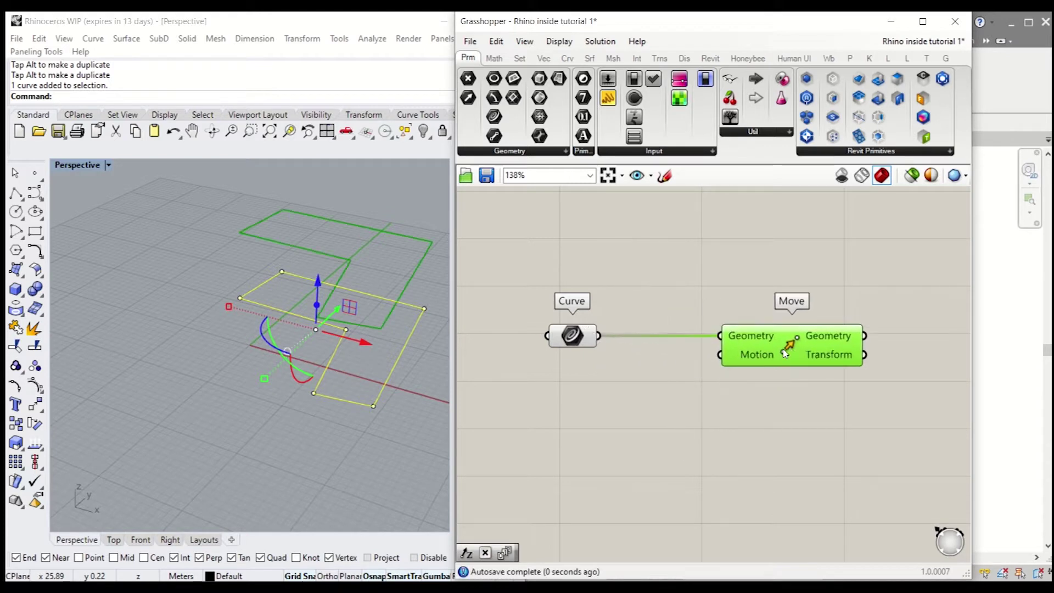
Add a Unit Z vector and connect it to the Move component's Motion input
double_click(652, 411)
text(z)
key(Return)
drag(708, 414, 720, 354)
scroll(393, 391, down, 4)
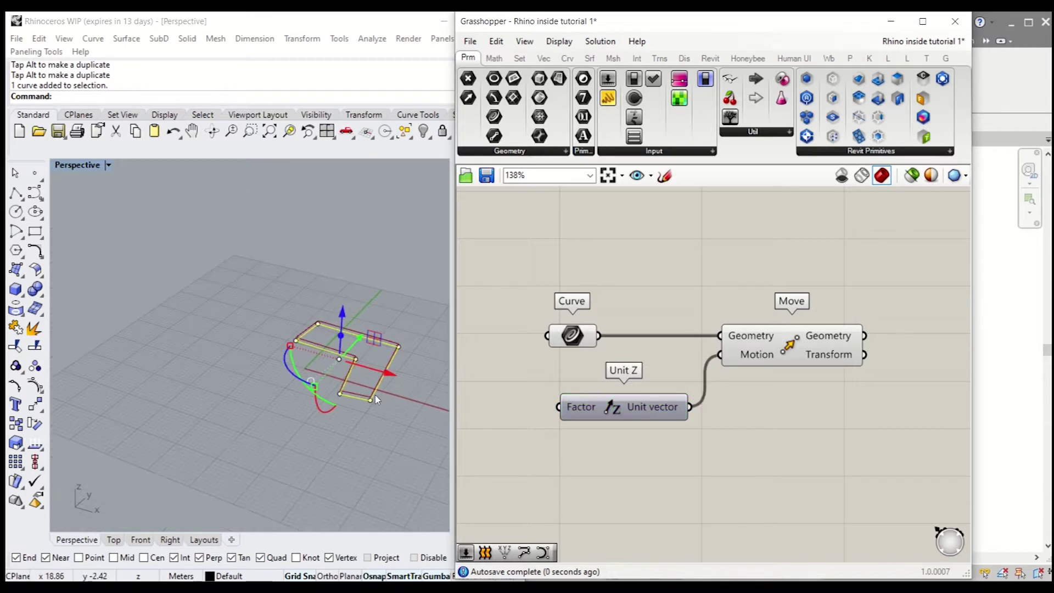
right_drag(418, 400, 393, 411)
Shift the Move and Unit Z components together away from the Curve parameter to make room on the canvas
click(846, 461)
drag(846, 461, 659, 352)
right_drag(788, 473, 671, 402)
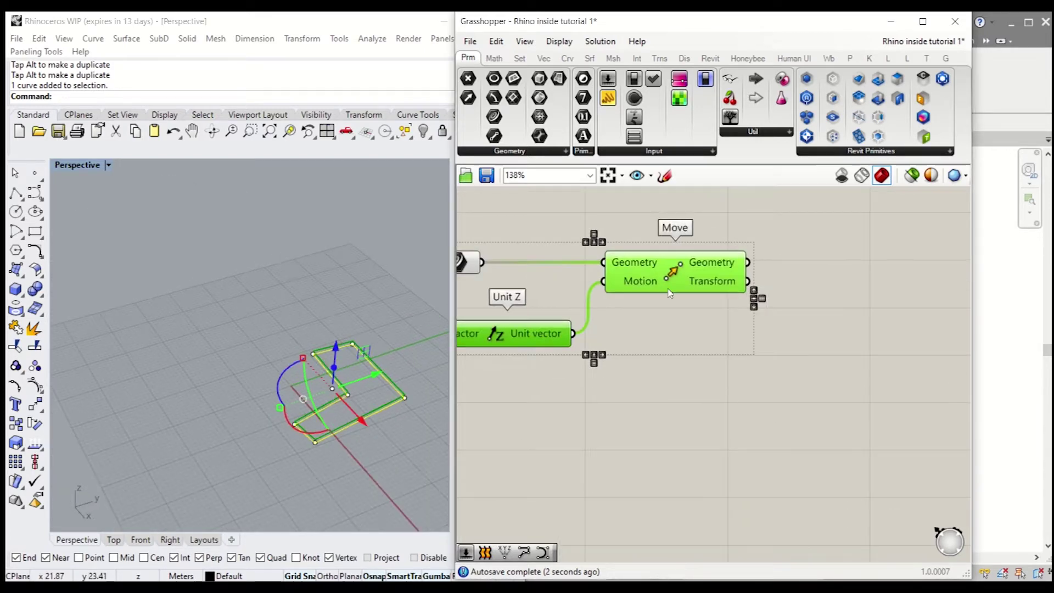
drag(657, 281, 848, 284)
Add a Series component, connect its output to the Unit Z Factor input, and place it below the Curve parameter
double_click(529, 483)
text(ser)
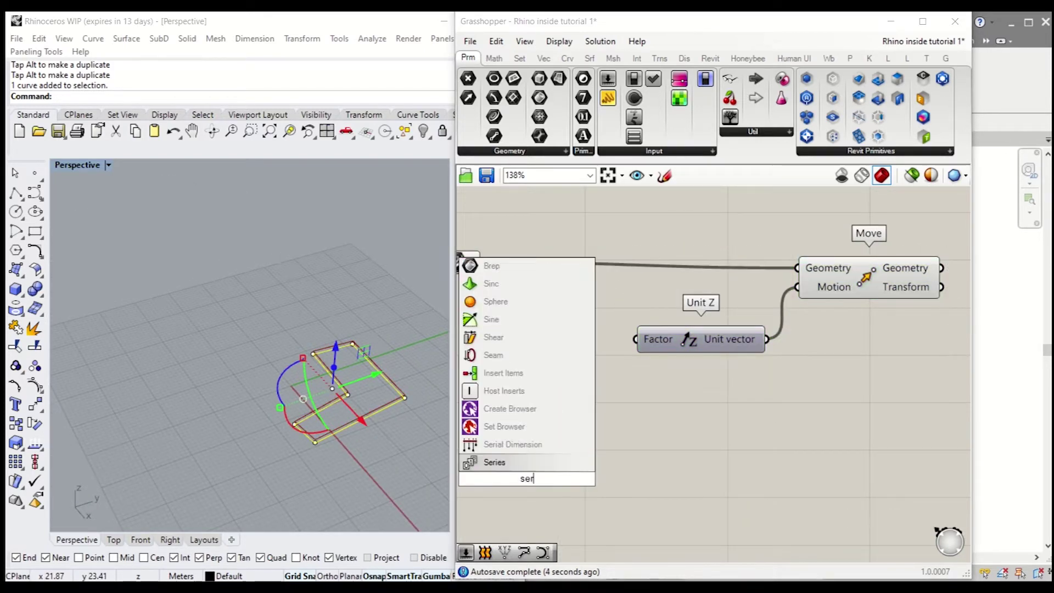
key(Return)
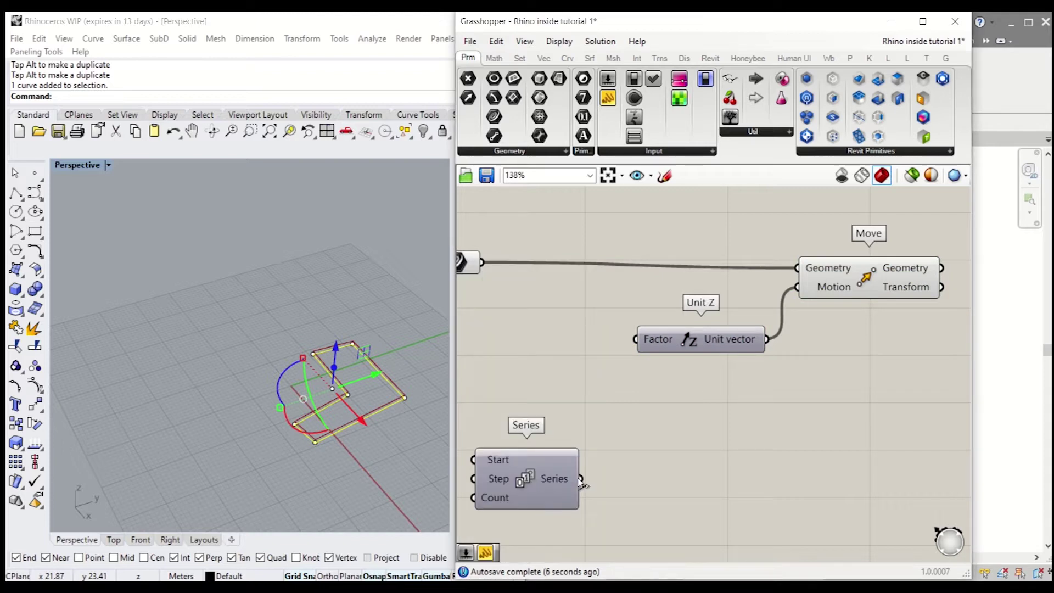
drag(580, 479, 637, 353)
right_drag(618, 418, 727, 423)
drag(653, 476, 650, 381)
Add a number slider of 4 and connect it to the Series component's Step input
click(525, 387)
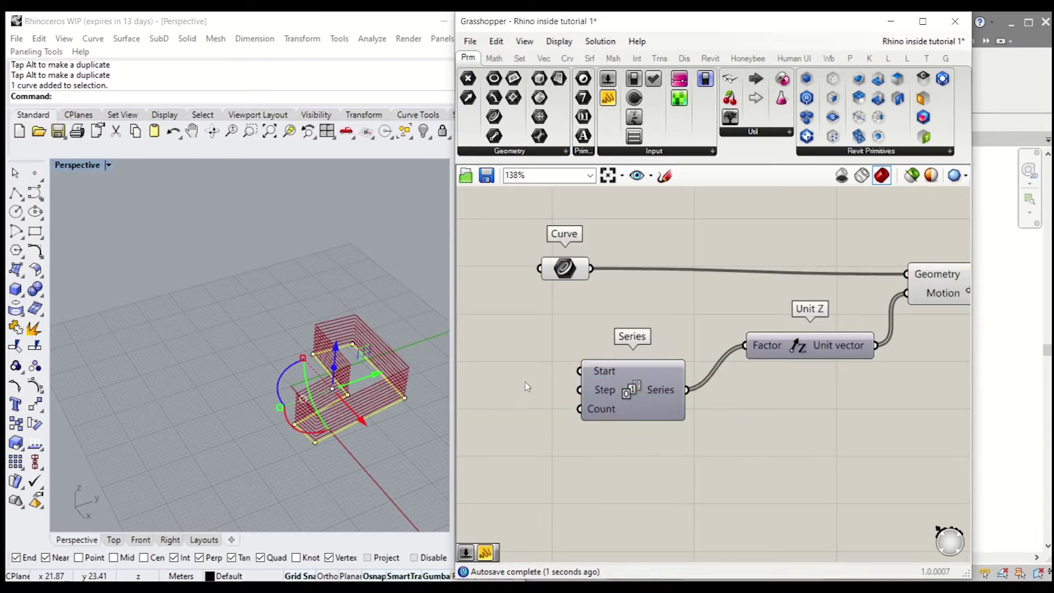
double_click(526, 386)
text(4)
key(Return)
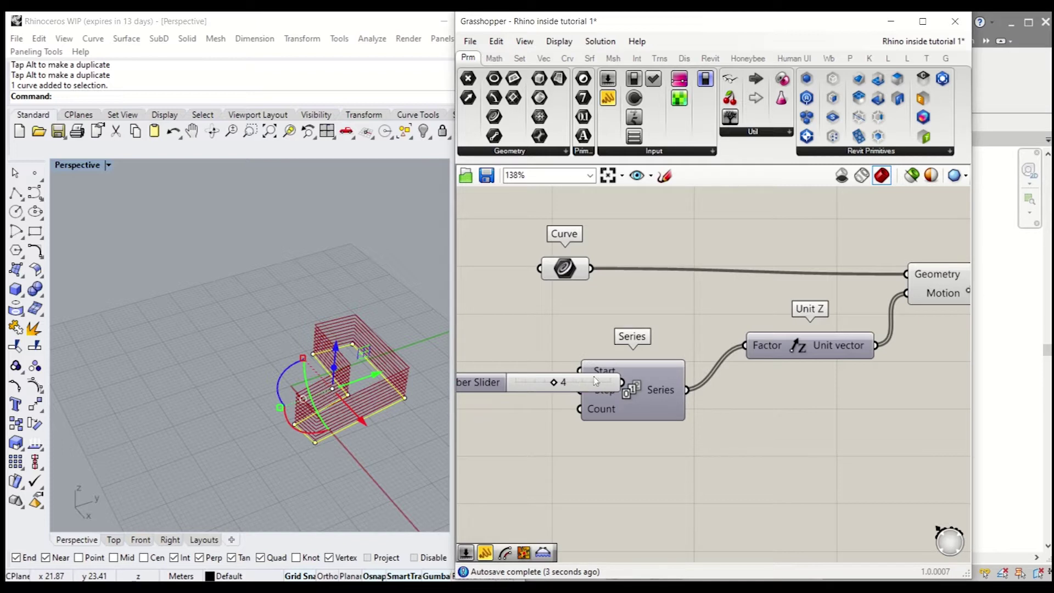
drag(596, 380, 557, 387)
drag(631, 388, 630, 369)
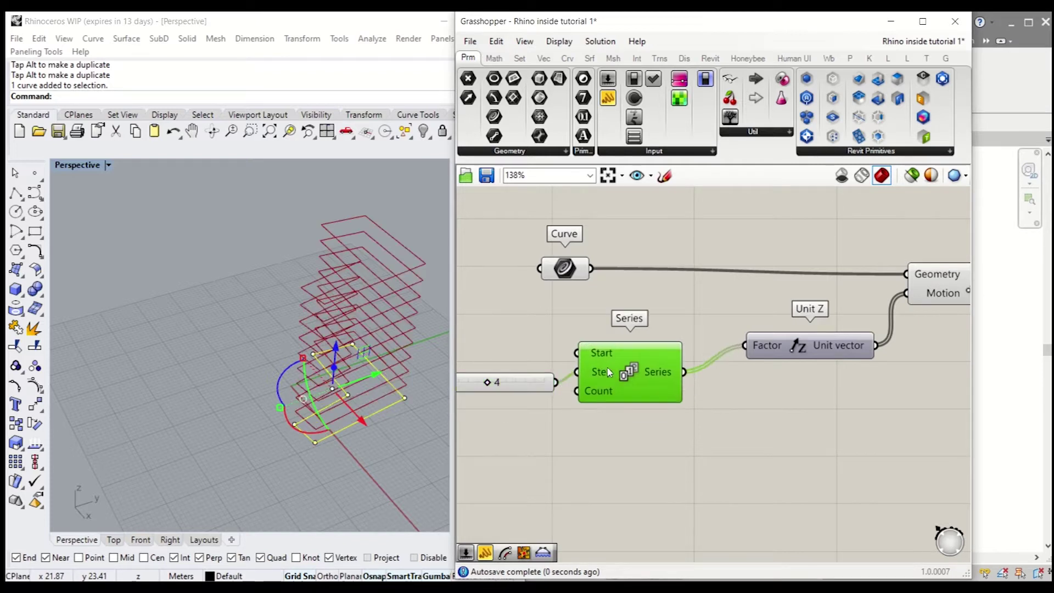
Add a number slider of 20 and connect it to the Series component's Count input
double_click(595, 431)
text(20)
key(Return)
drag(668, 440, 576, 391)
scroll(633, 443, down, 3)
scroll(637, 441, up, 1)
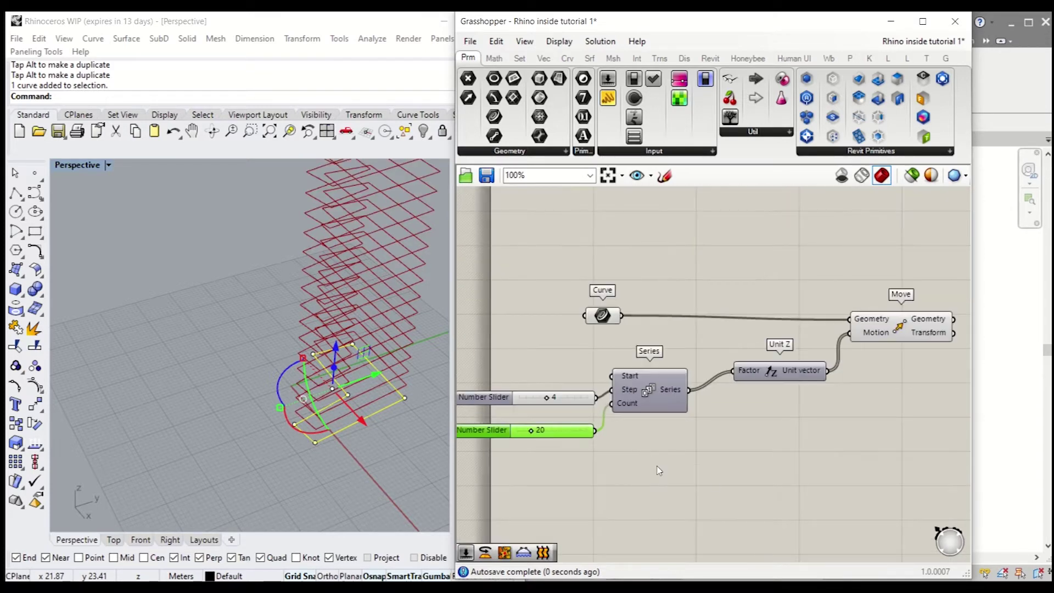
Move the Series component and its two number sliders closer to Unit Z
drag(710, 481, 542, 379)
drag(645, 391, 677, 387)
right_drag(823, 417, 779, 409)
scroll(779, 410, down, 5)
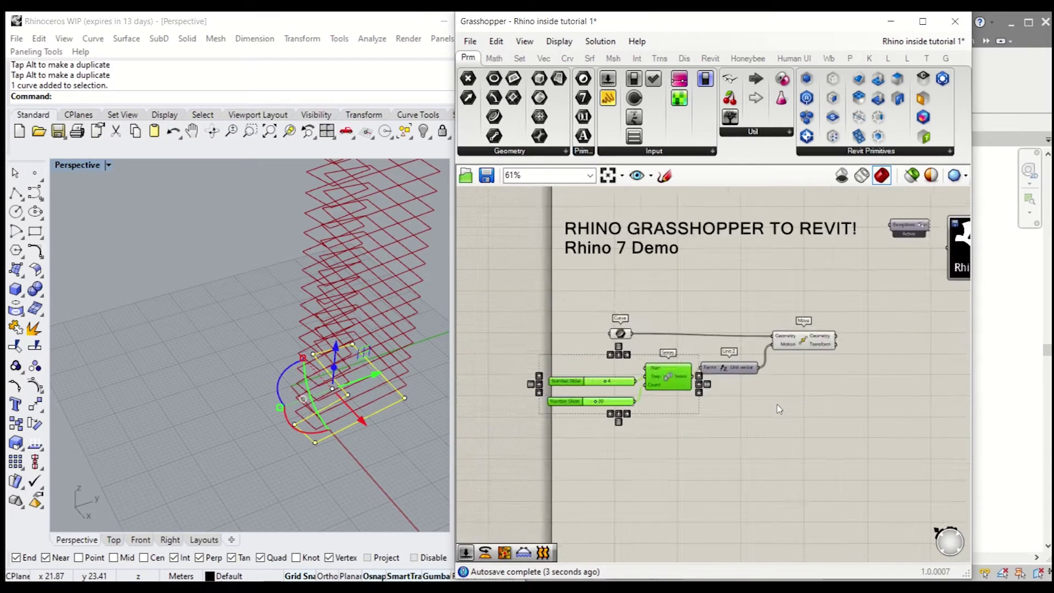
drag(853, 460, 577, 316)
right_drag(790, 363, 712, 369)
scroll(712, 366, up, 1)
drag(712, 368, 760, 408)
click(765, 354)
scroll(767, 358, up, 4)
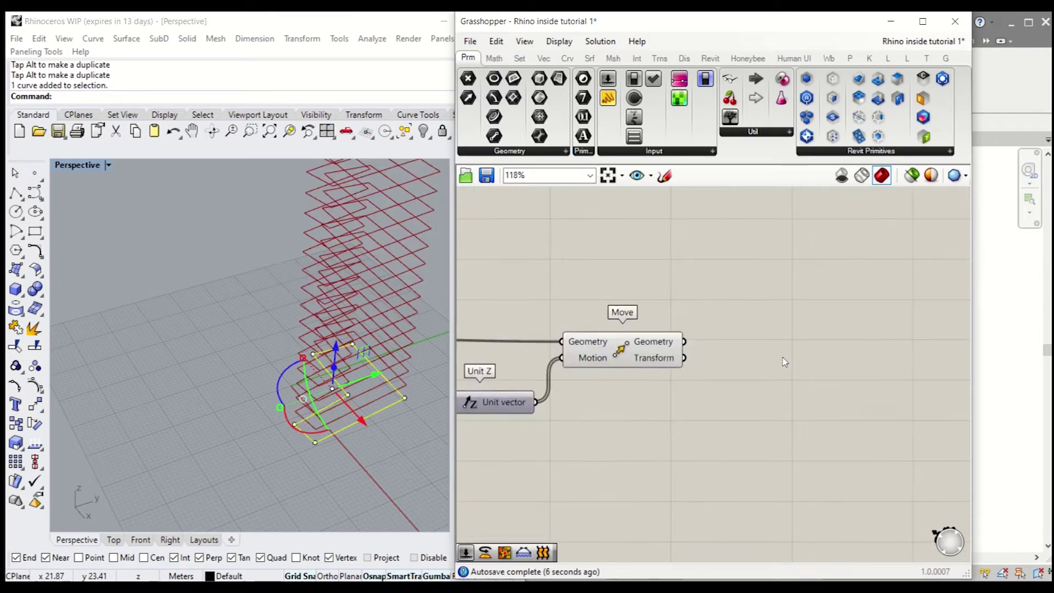
Add a Rotate component beyond Move and feed Move's Geometry output into its Geometry input
double_click(784, 357)
text(rot)
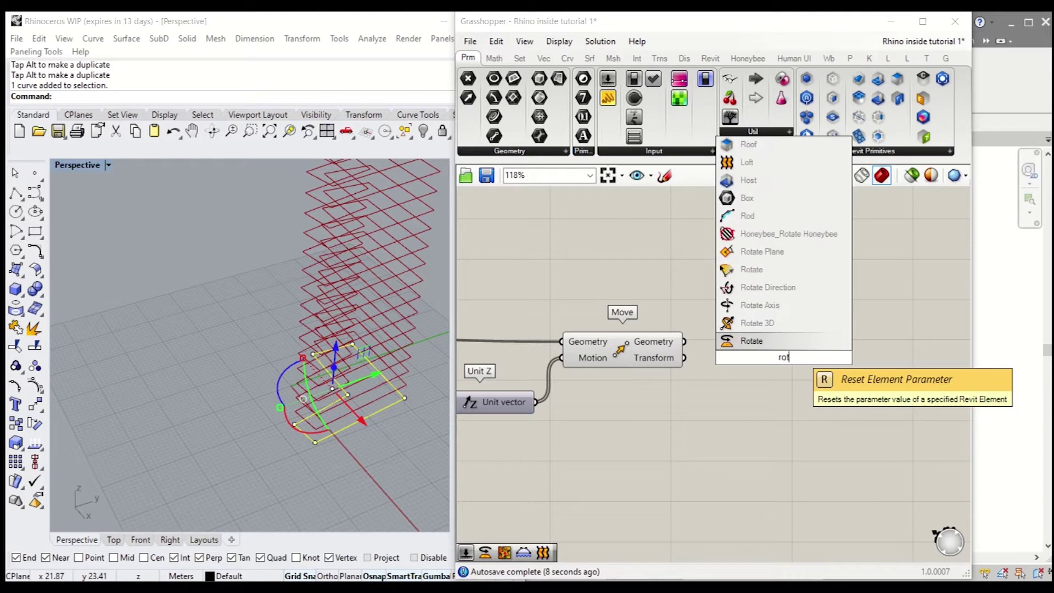
key(Return)
click(831, 354)
drag(831, 355, 854, 356)
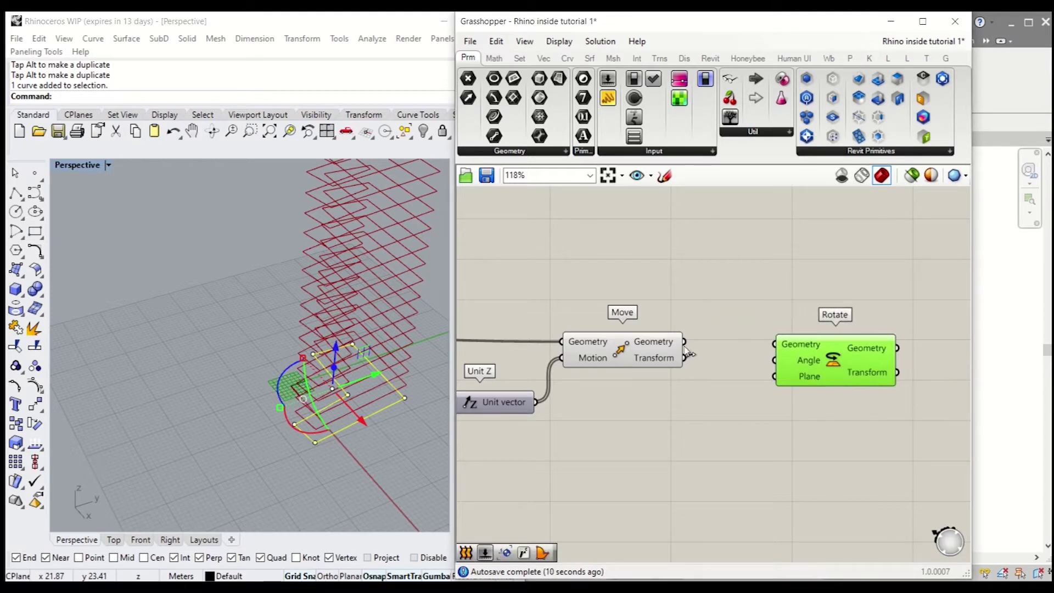
drag(686, 347, 775, 344)
drag(838, 350, 874, 350)
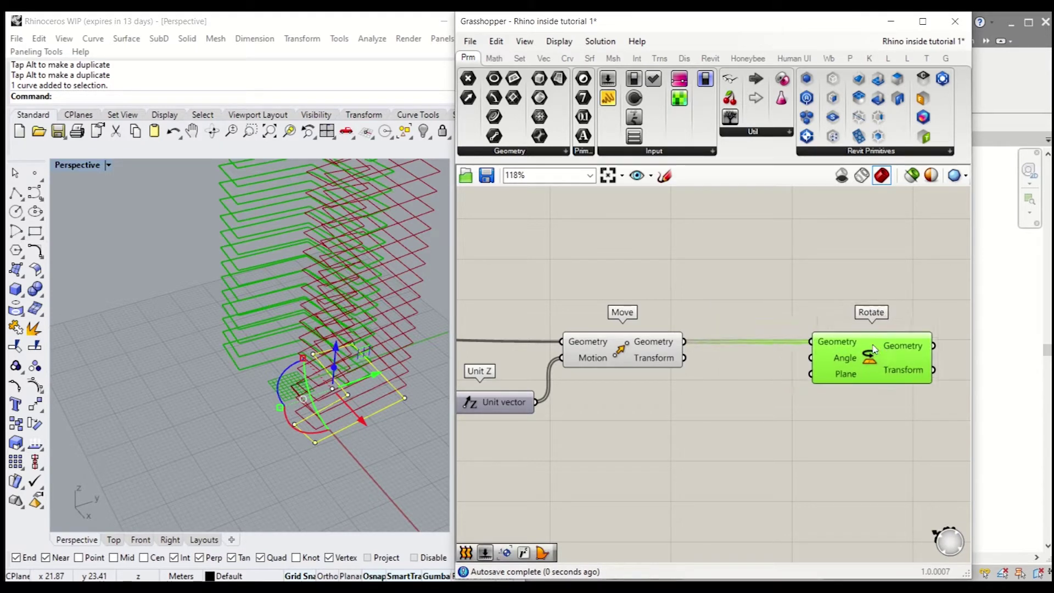
Add a second Series component on the canvas between the Move and Rotate components
double_click(698, 424)
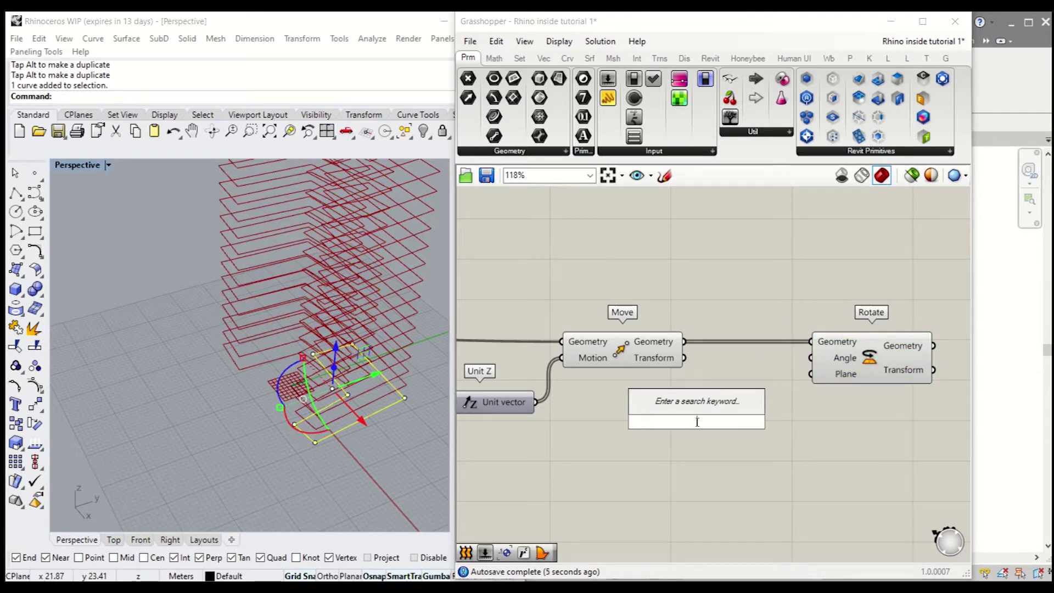
text(series)
key(Return)
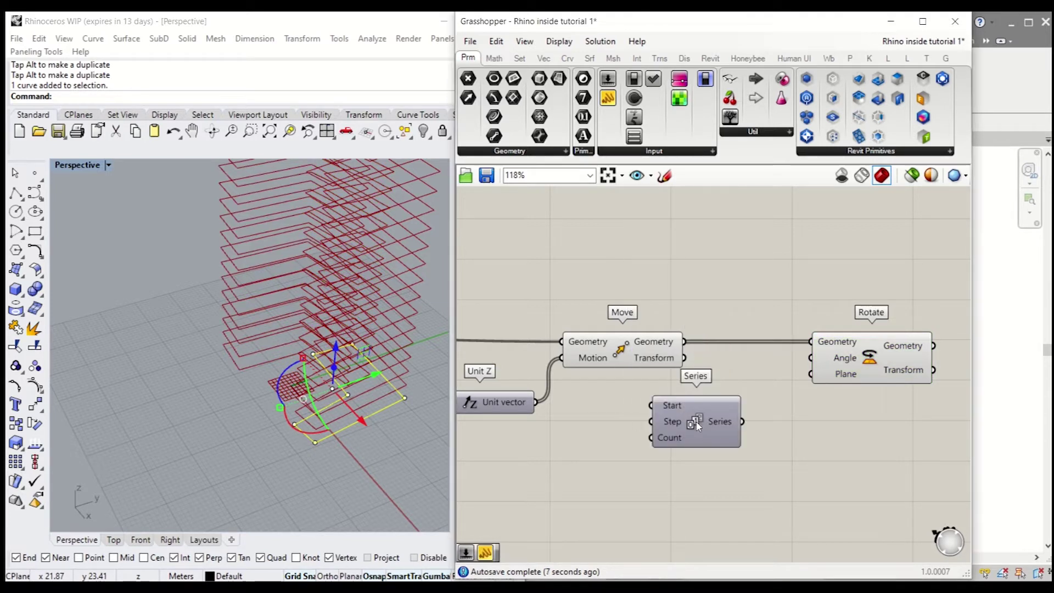
Switch Rotate's Angle input to degrees and feed the second Series component's output into it
right_click(830, 364)
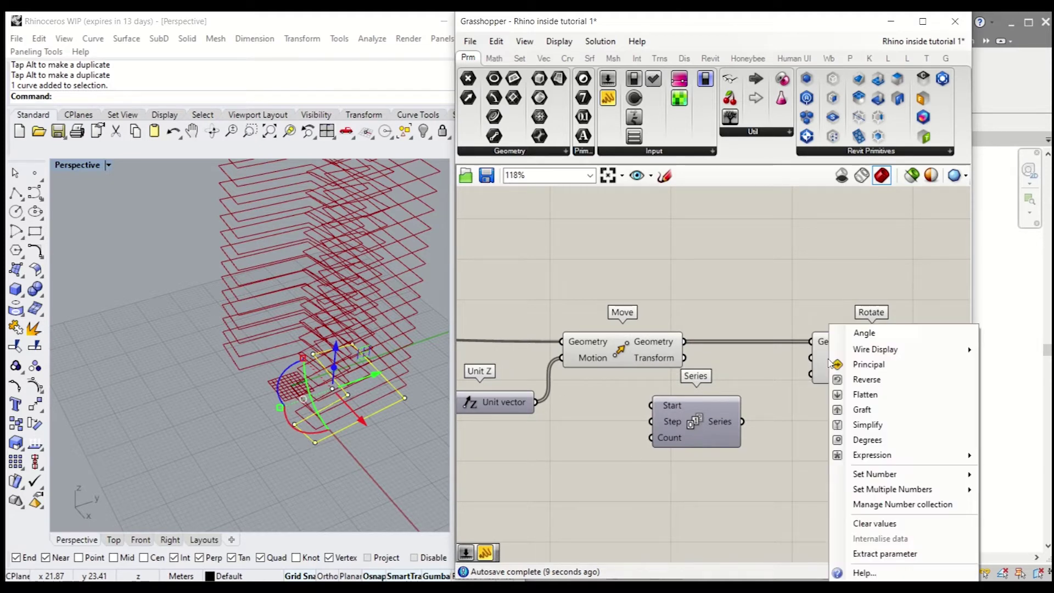
click(868, 440)
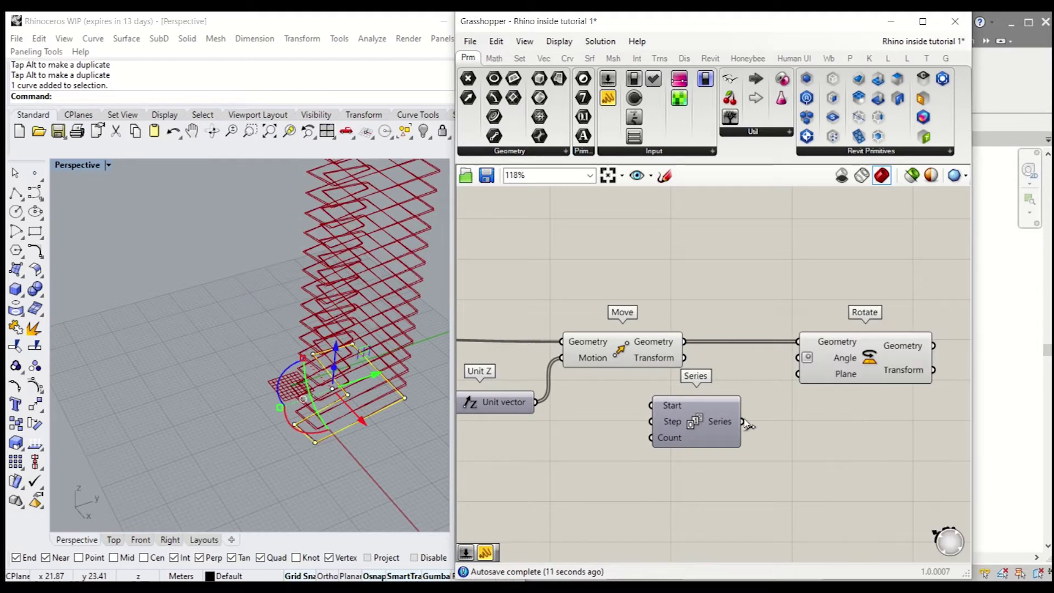
drag(743, 422, 798, 358)
Connect the existing number slider of 20 to the second Series component's Count input
scroll(681, 456, down, 3)
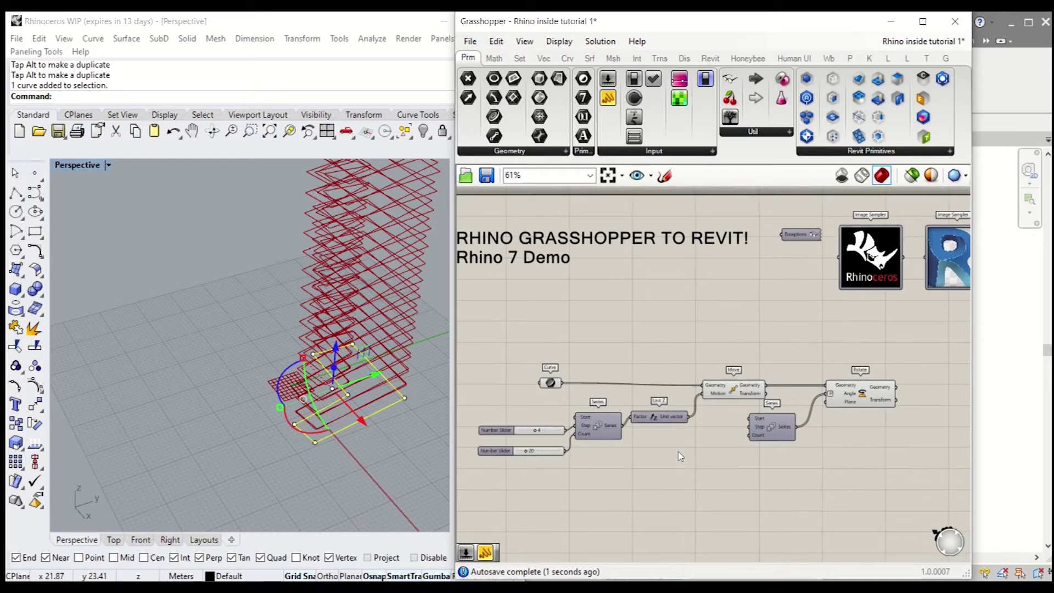
drag(567, 455, 755, 439)
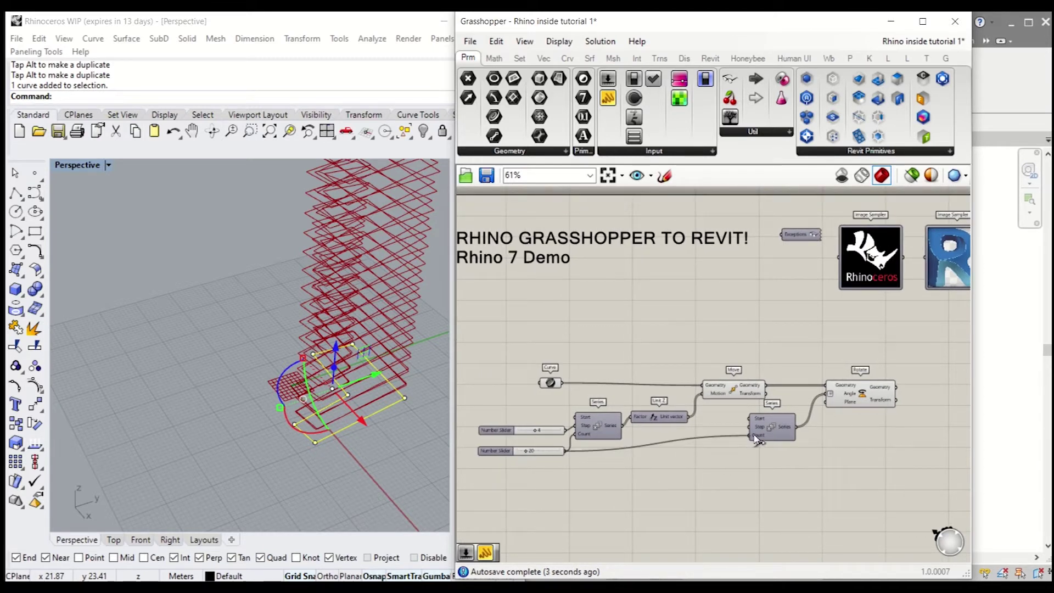
click(543, 457)
scroll(569, 443, up, 3)
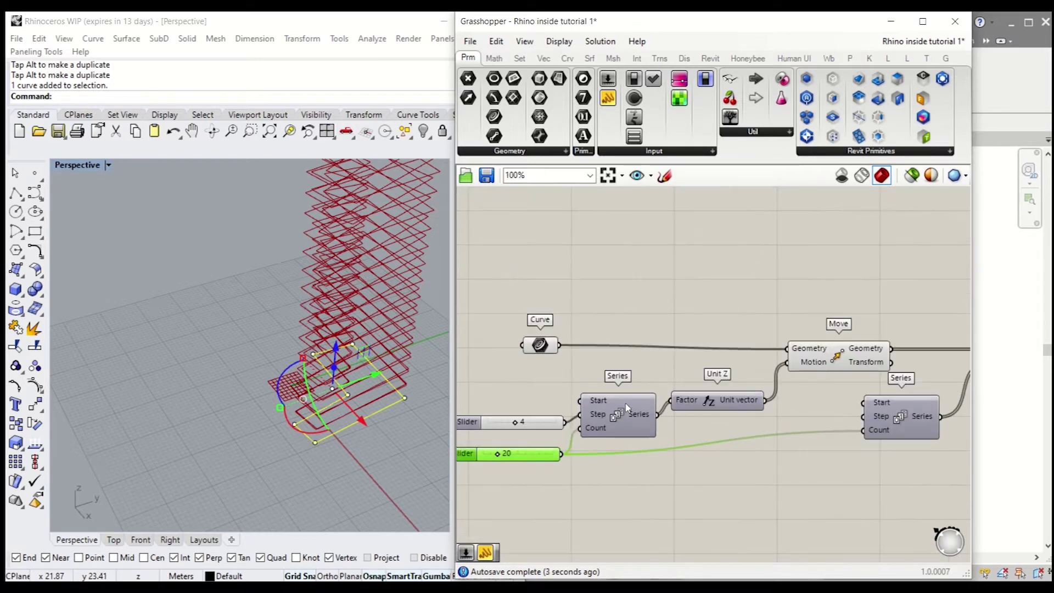
Add a number slider ranging from 1 to 10, set to 1, and connect it to the second Series component's Step input
right_drag(688, 449, 616, 441)
click(700, 453)
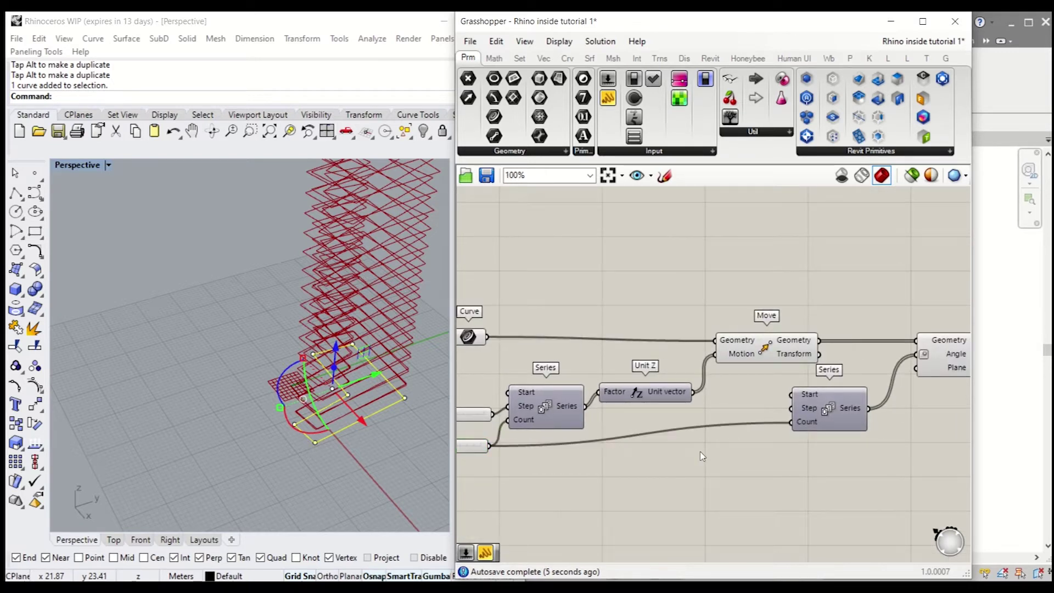
double_click(739, 457)
text(1<1)
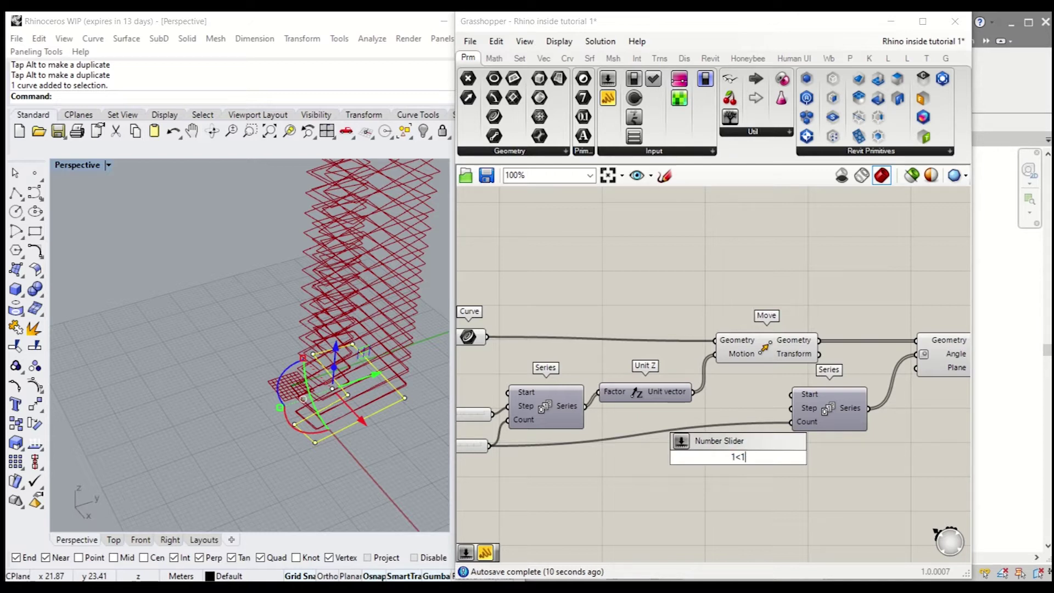
key(Return)
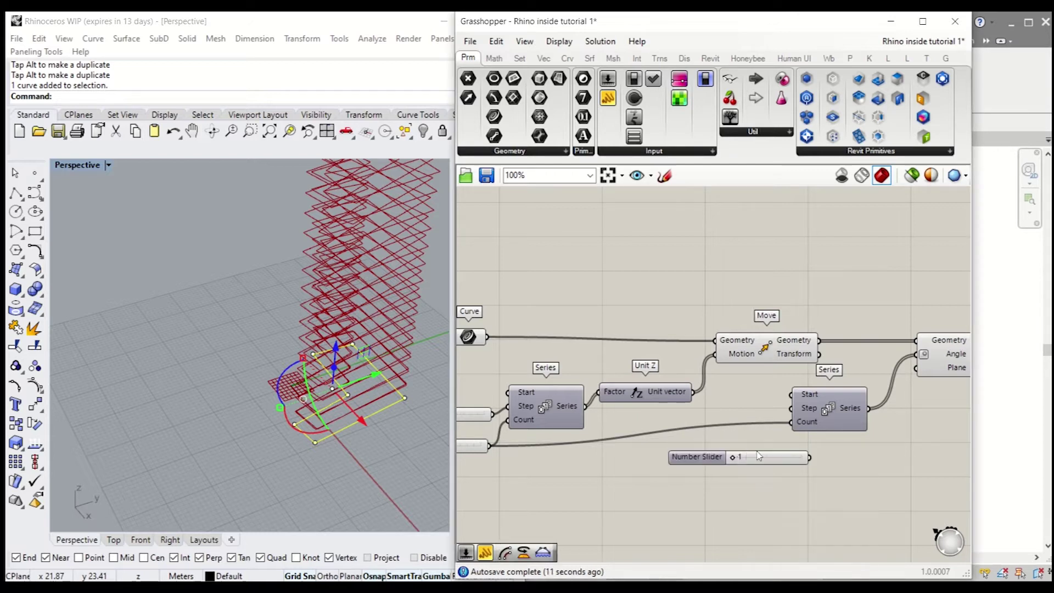
drag(758, 455, 769, 408)
right_drag(768, 427, 648, 452)
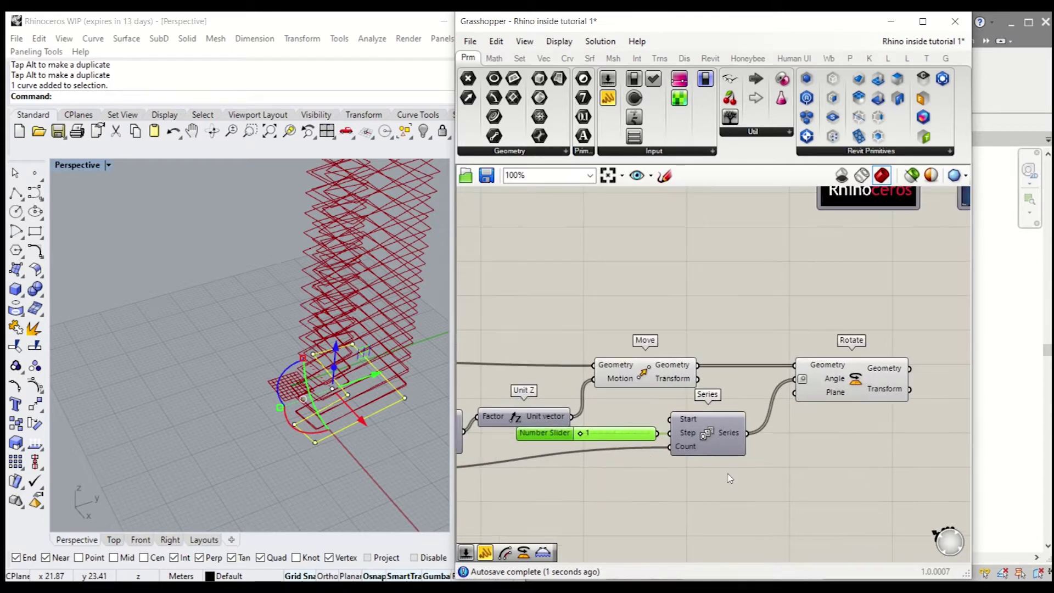
Move the second Series component and its Step slider away from Unit Z, and turn off the Move component's preview
drag(731, 479, 631, 415)
drag(709, 434, 748, 470)
click(811, 400)
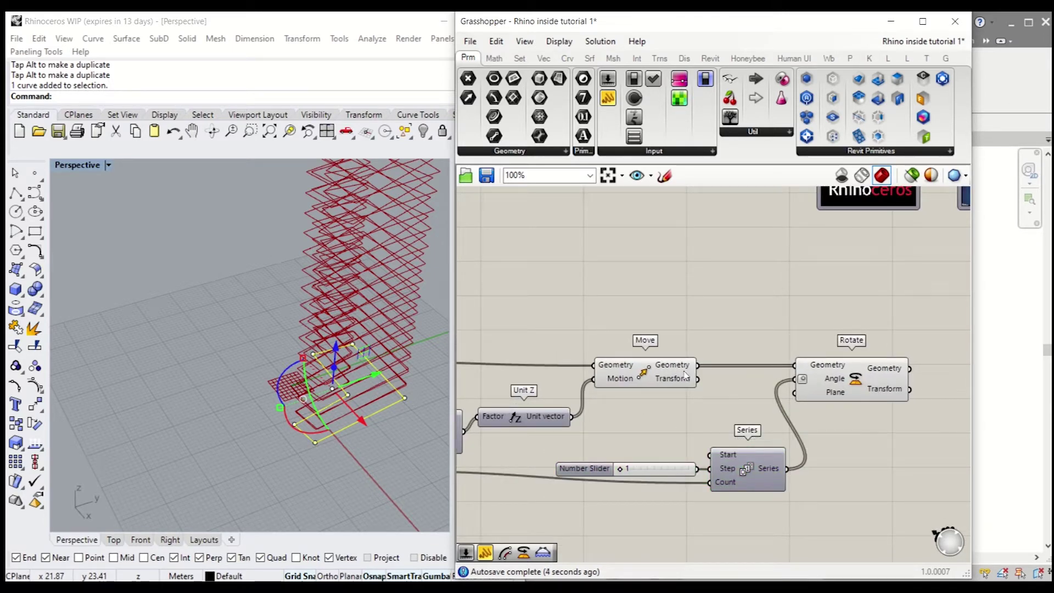
right_click(654, 375)
click(685, 401)
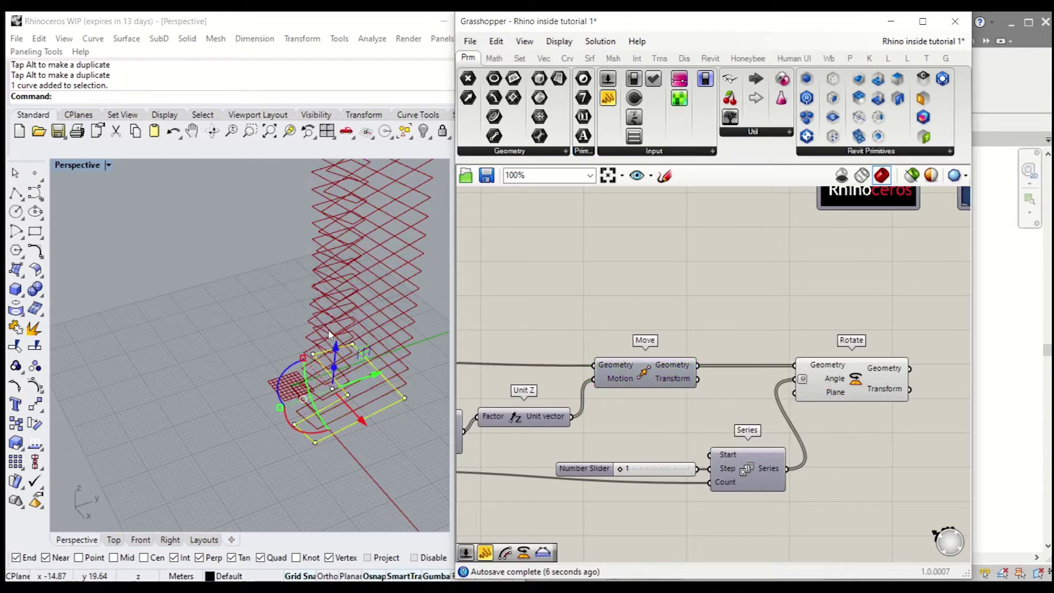
Try a rotation step of 10 on the second Series component's Step slider, and settle on 6
scroll(250, 379, down, 7)
scroll(283, 324, up, 5)
right_drag(318, 352, 301, 399)
drag(622, 470, 691, 471)
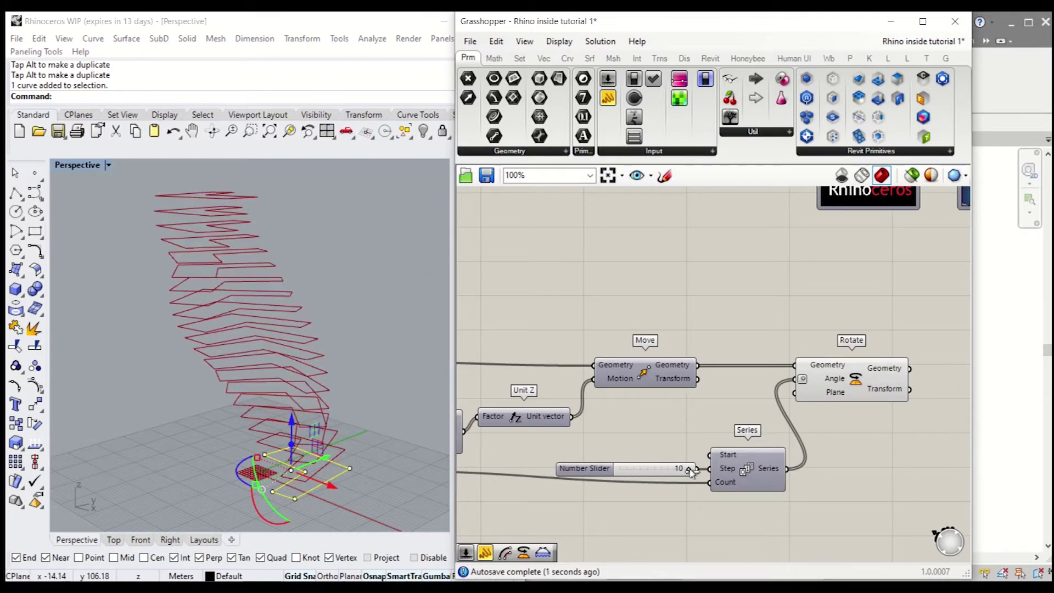
right_drag(384, 385, 250, 378)
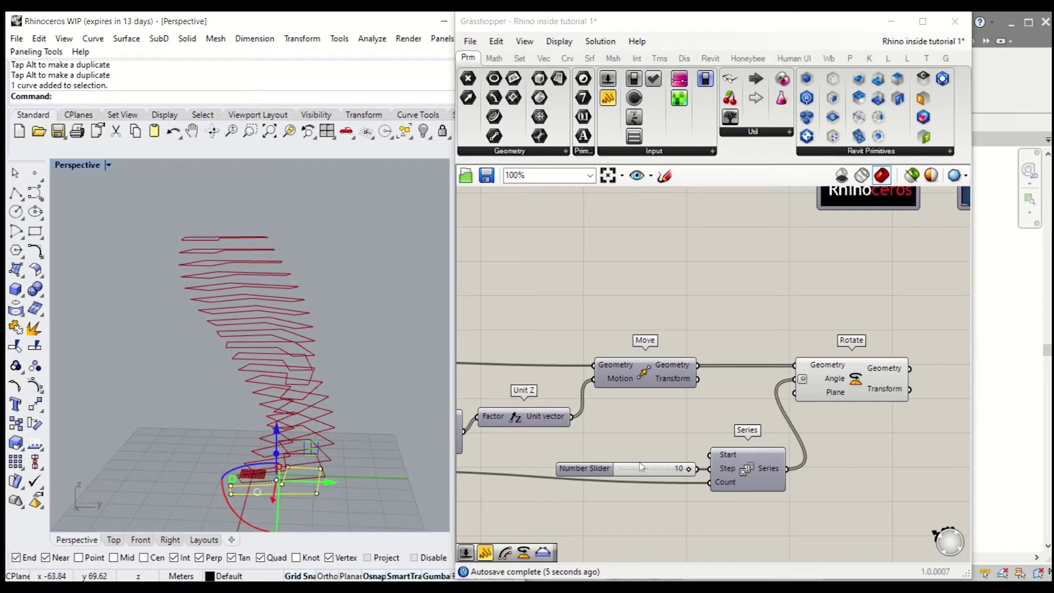
drag(691, 471, 661, 474)
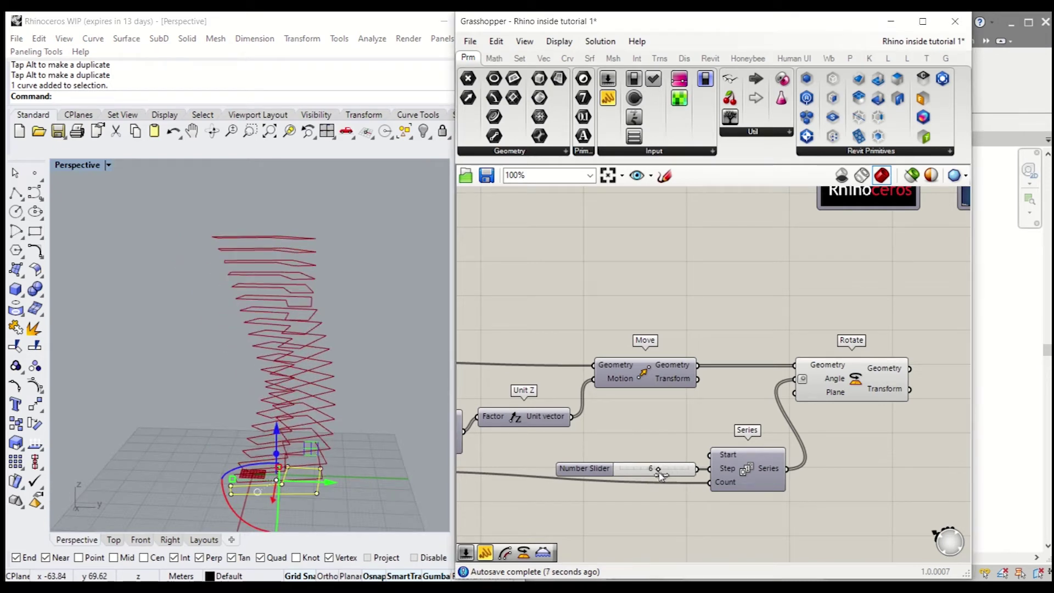
mouse_move(369, 394)
right_down()
mouse_move(393, 357)
mouse_move(387, 389)
mouse_move(369, 393)
right_up()
click(369, 393)
right_drag(306, 370, 325, 358)
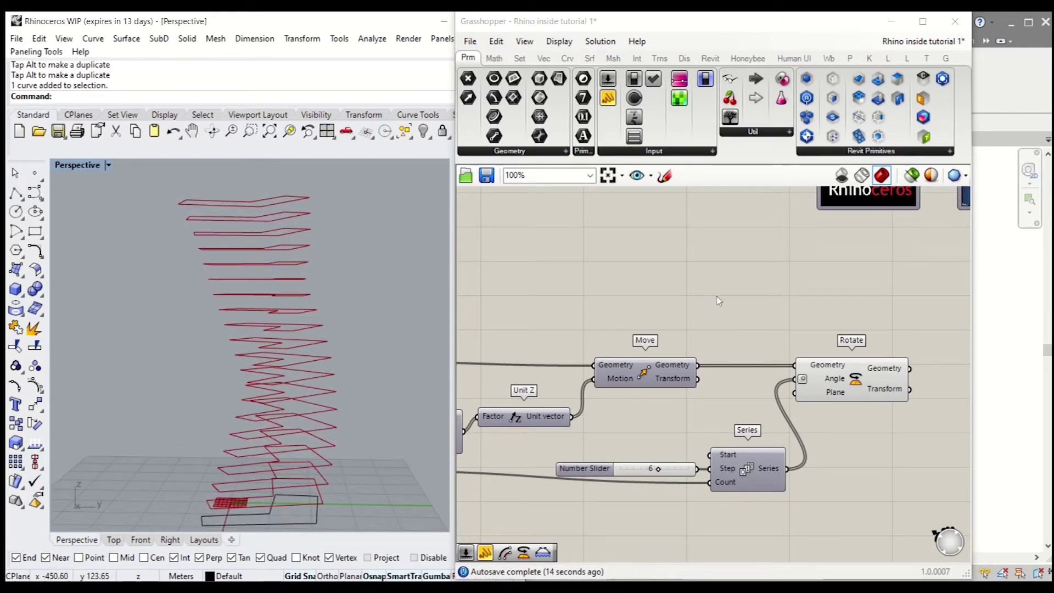
Add a Loft component beyond Rotate, connect Rotate's Geometry output to its Curves input, and align the two components
right_drag(718, 301, 593, 252)
drag(725, 329, 748, 329)
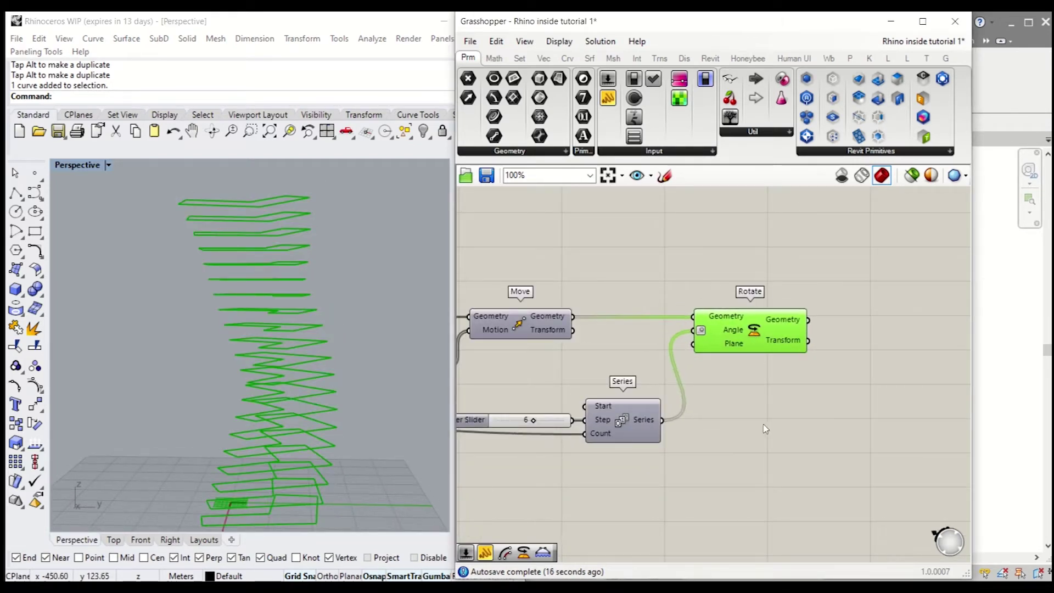
scroll(744, 446, down, 2)
click(738, 433)
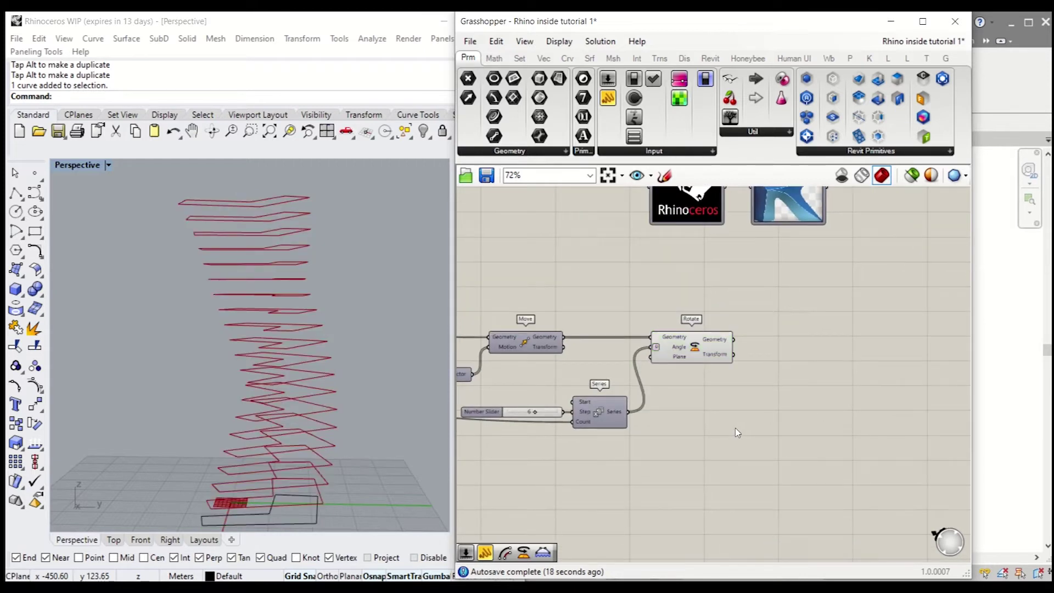
double_click(737, 433)
text(loft)
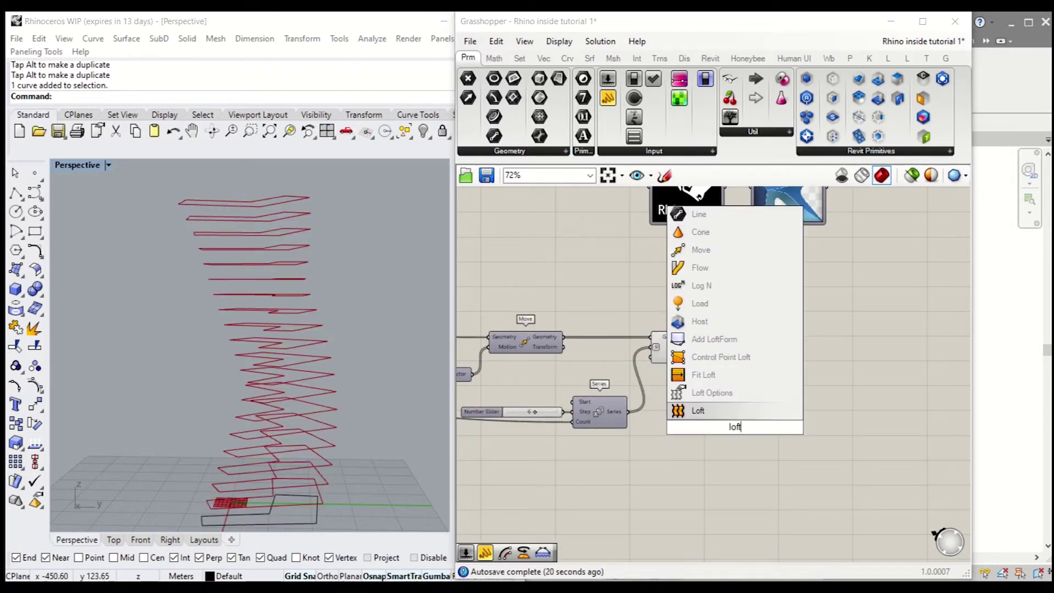
key(Return)
drag(741, 433, 834, 365)
drag(760, 344, 803, 354)
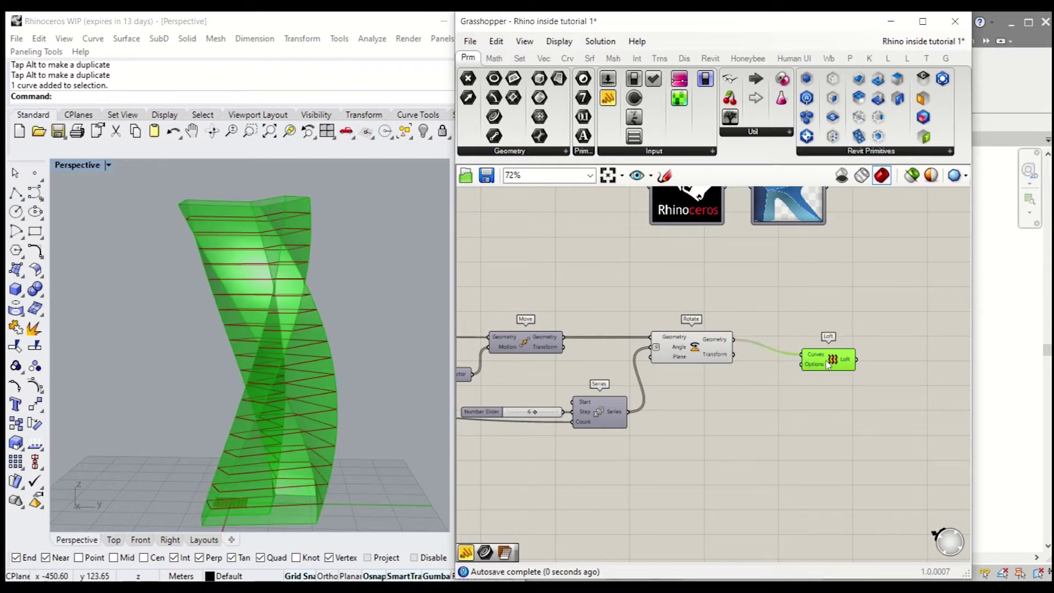
scroll(807, 340, up, 4)
scroll(739, 364, down, 3)
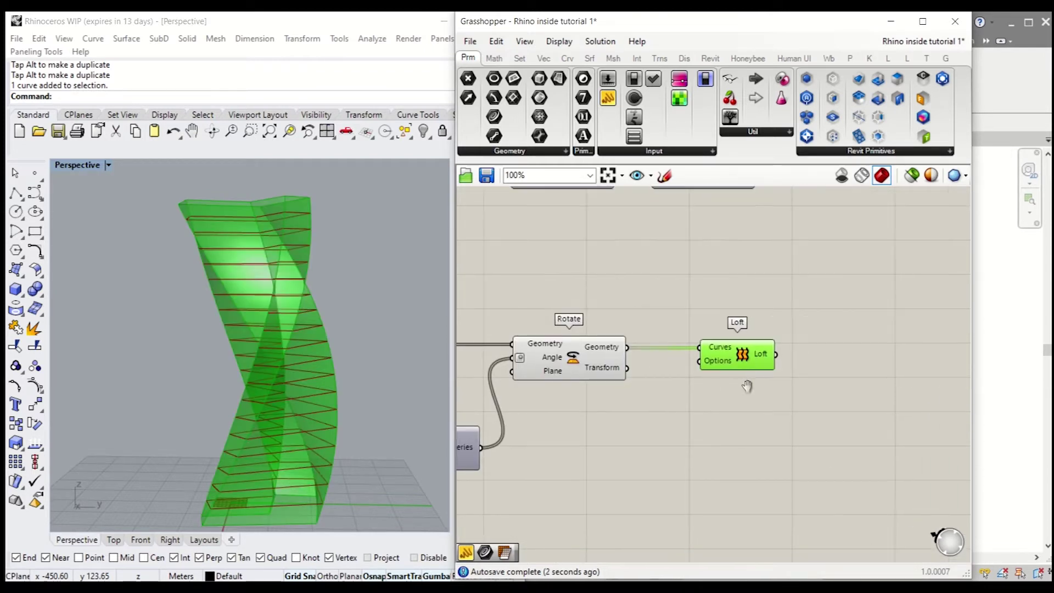
drag(748, 379, 765, 365)
Add a Deconstruct Brep component beyond Loft and connect Loft's output to its Brep input
double_click(812, 387)
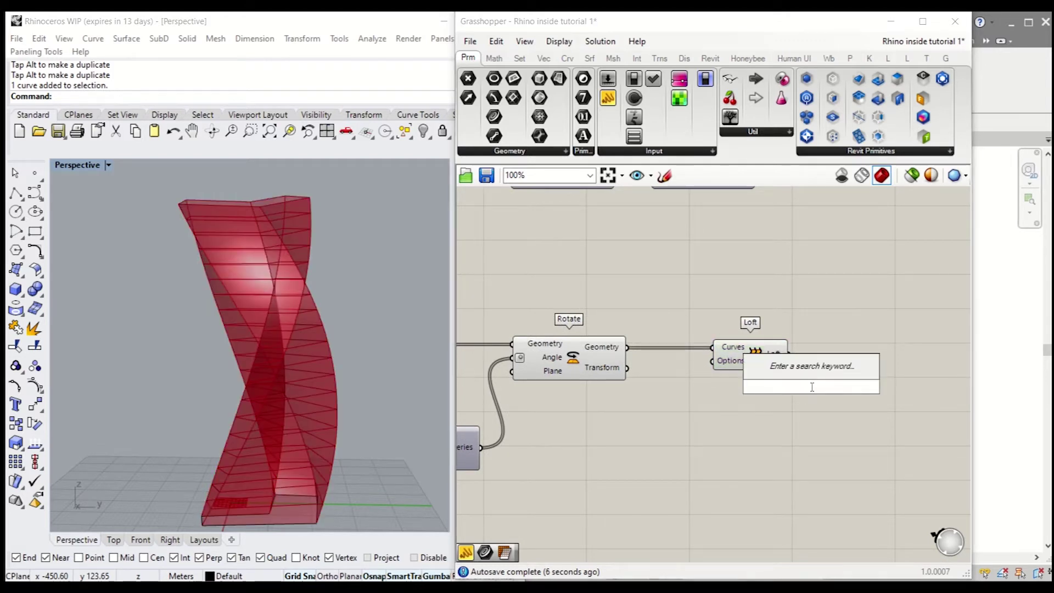
text(de)
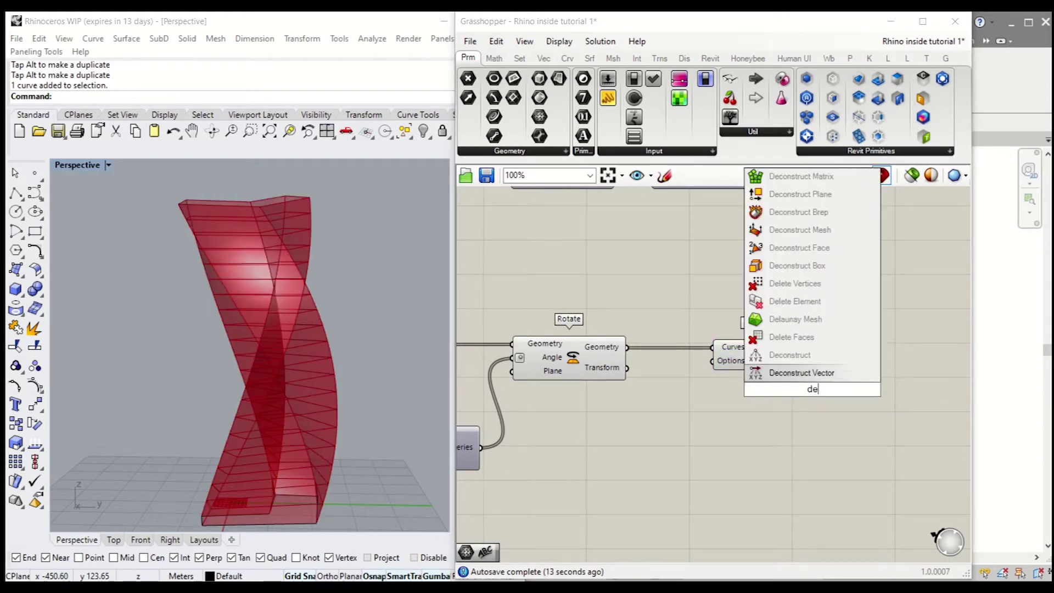
text(construct brep)
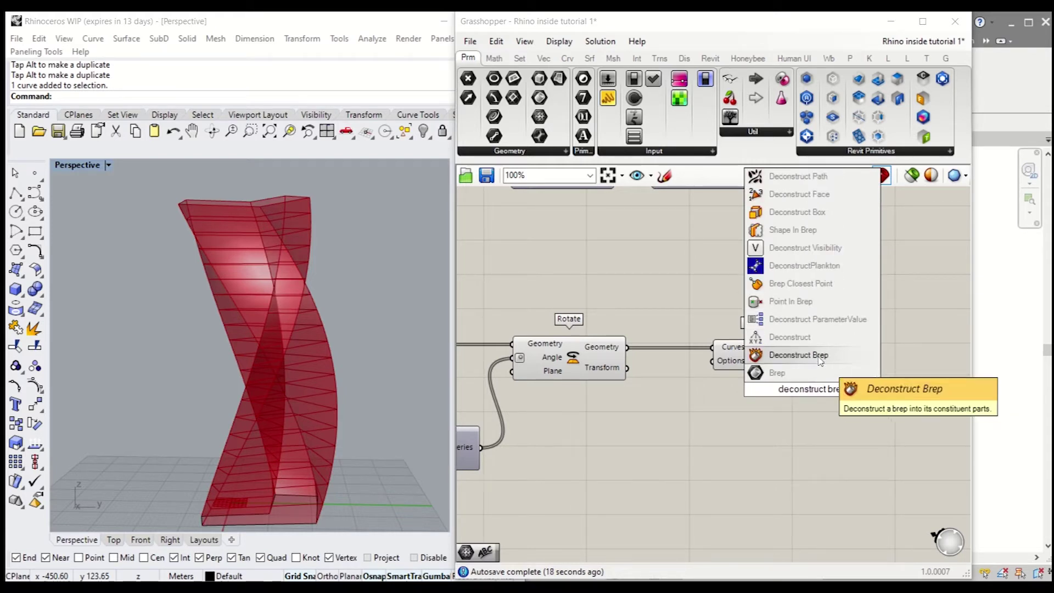
click(776, 354)
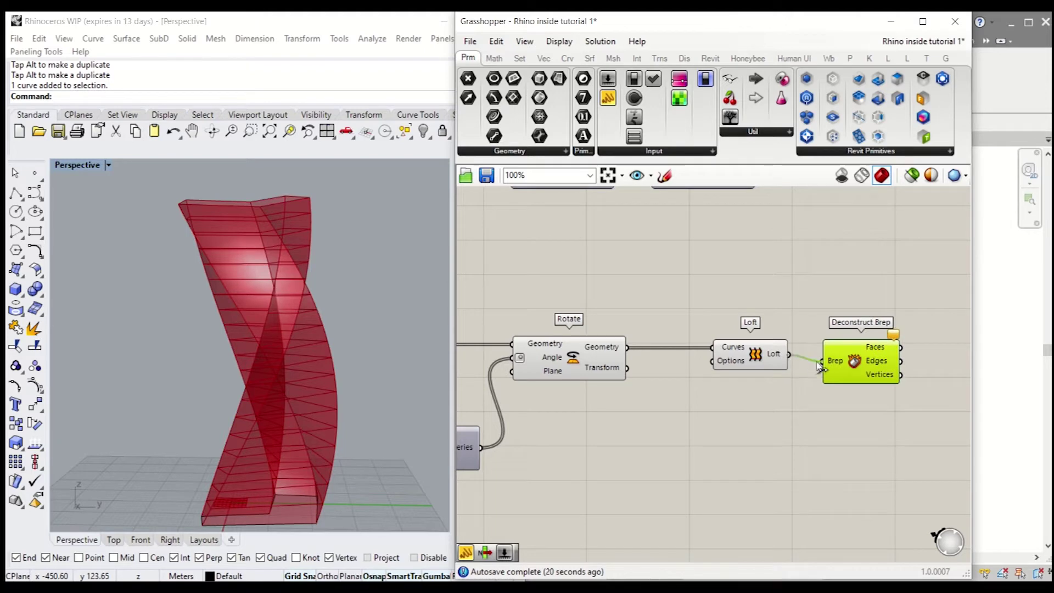
drag(818, 364, 822, 361)
Try to turn off the previews of Loft and Deconstruct Brep, and shift Deconstruct Brep slightly up
right_drag(809, 410, 709, 424)
drag(781, 428, 612, 325)
middle_click(725, 293)
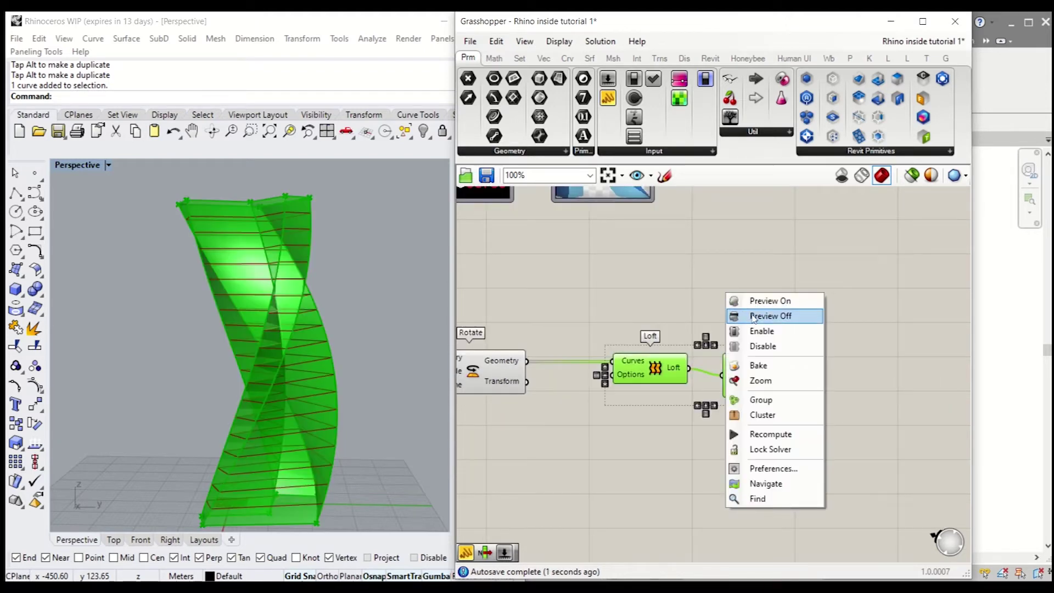
click(754, 317)
drag(785, 376, 788, 363)
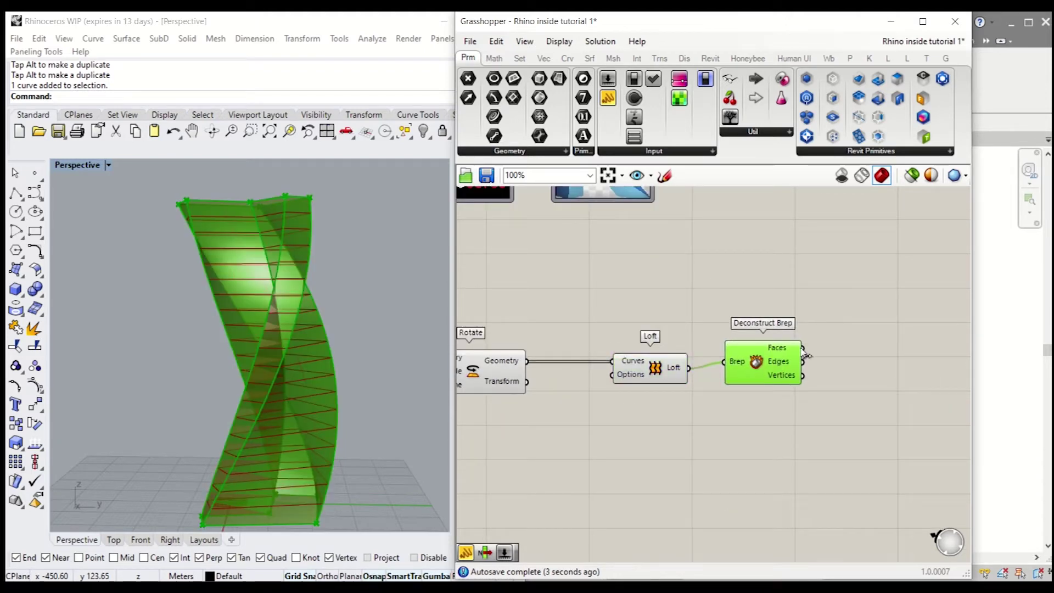
Add a Mesh Surface component beyond Deconstruct Brep and feed the Faces output into its Surface input
double_click(909, 363)
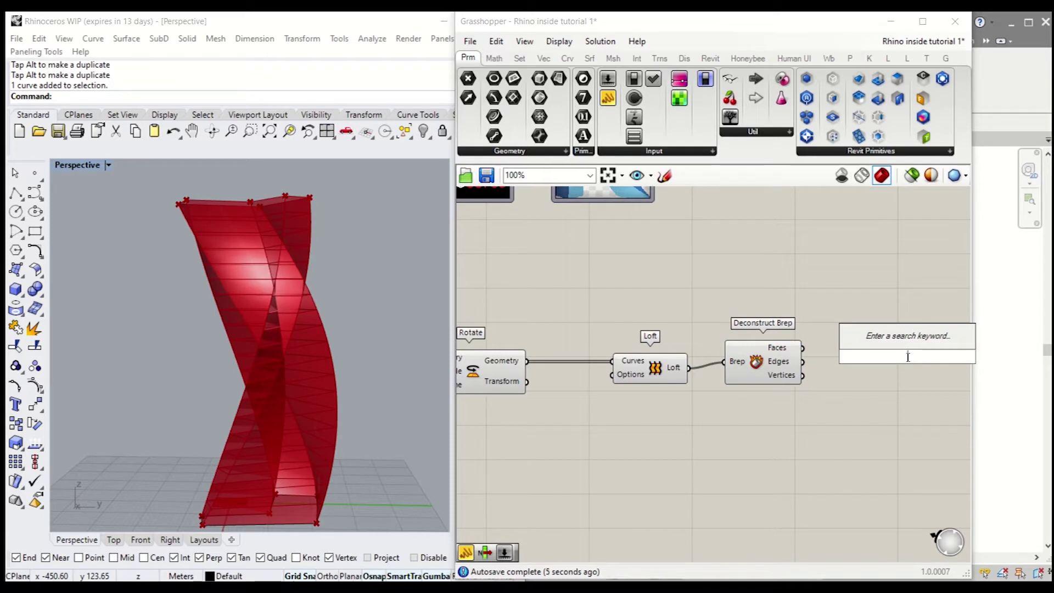
text(mesh)
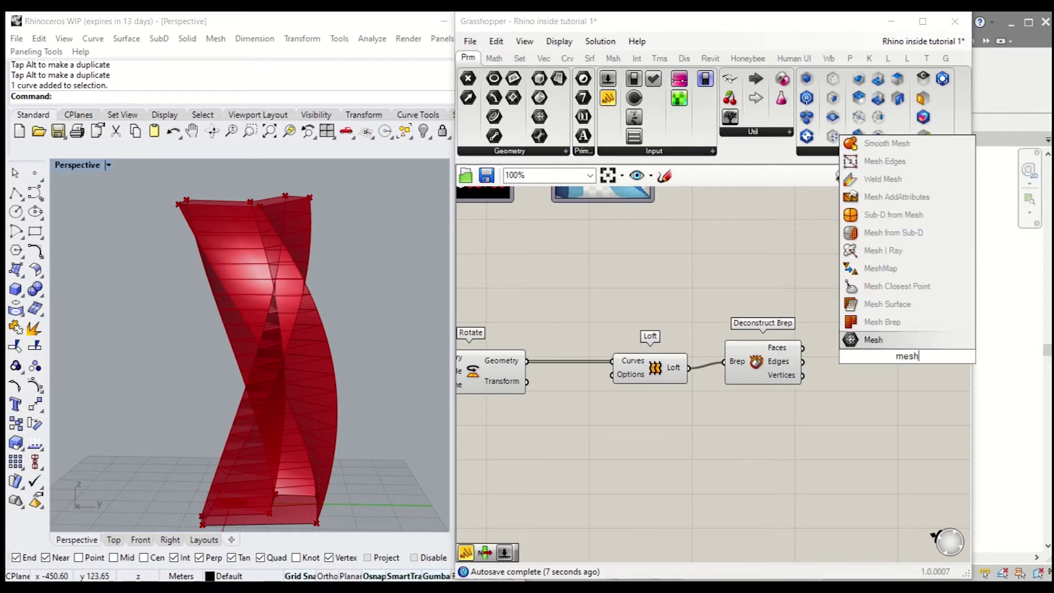
click(888, 303)
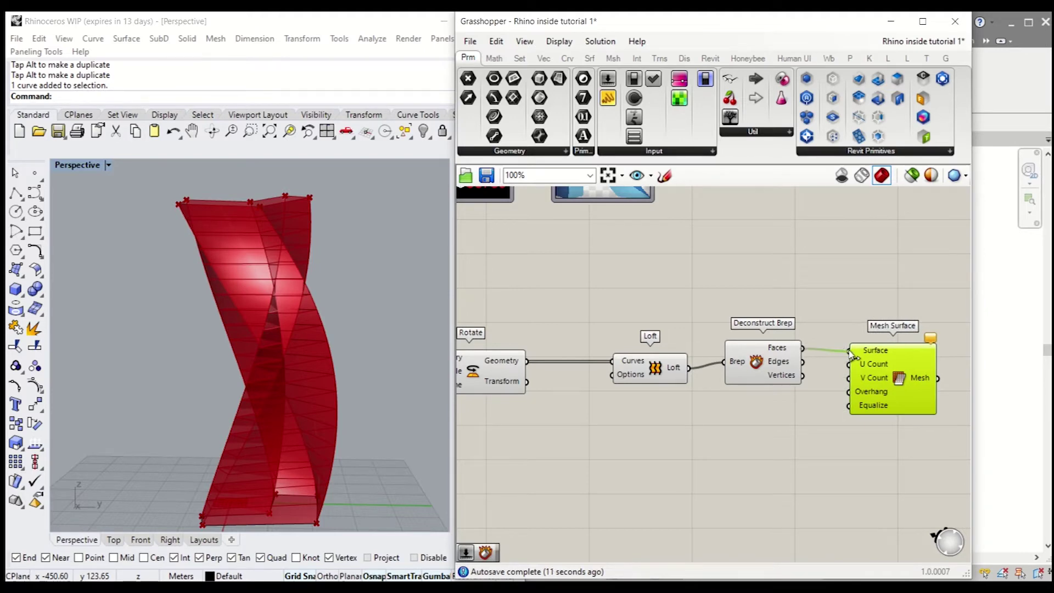
drag(849, 352, 850, 351)
right_drag(857, 295, 785, 284)
drag(834, 371, 895, 360)
Turn off the previews of Loft and Deconstruct Brep, and align Deconstruct Brep and Mesh Surface in the component row
drag(724, 414, 526, 318)
right_click(620, 265)
click(665, 289)
drag(695, 339, 700, 352)
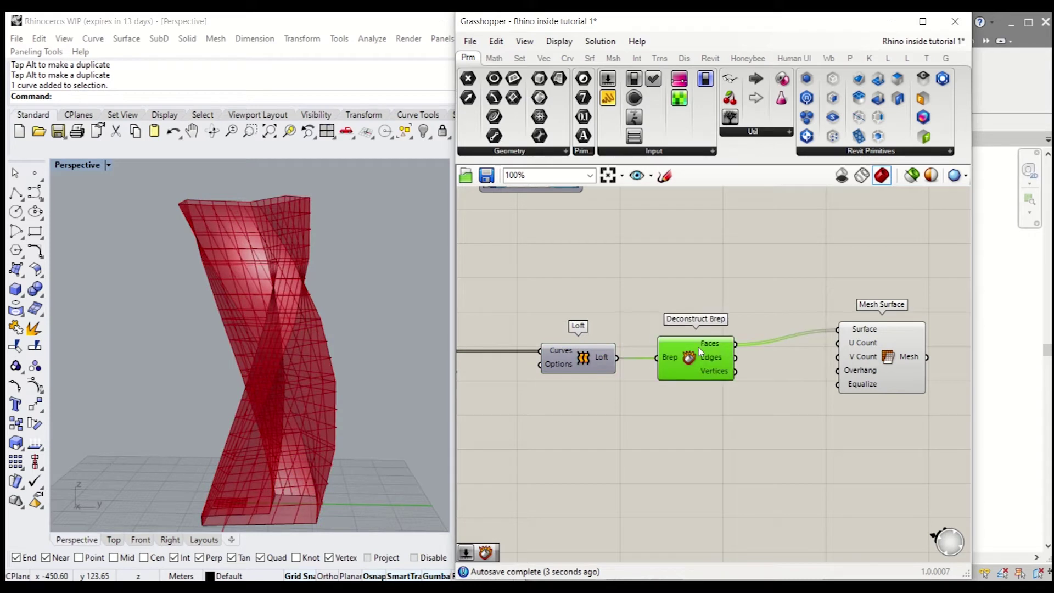
drag(884, 341, 878, 356)
click(814, 299)
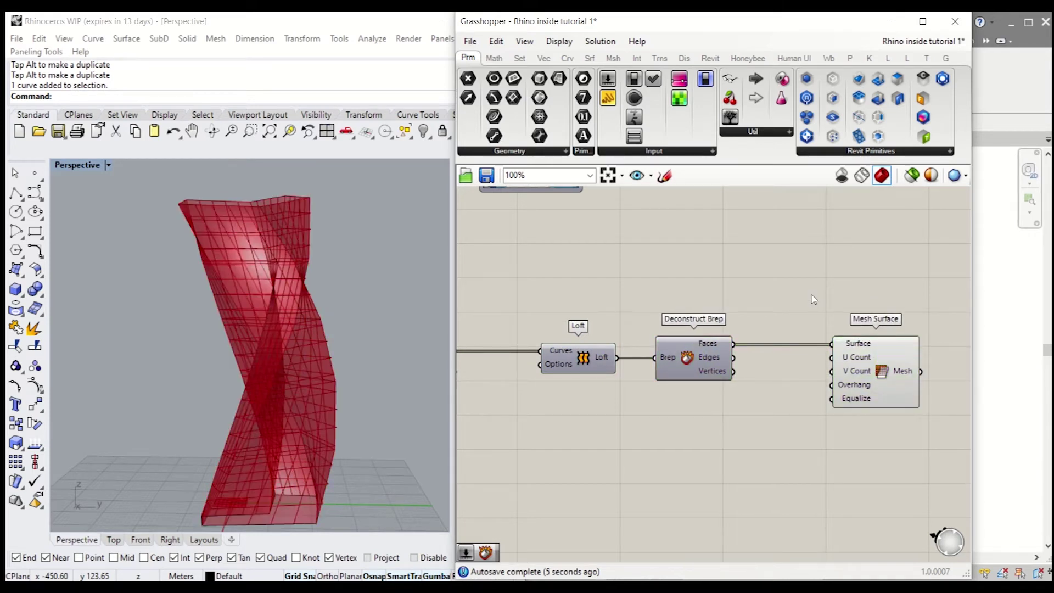
Add a number slider of 6 below Deconstruct Brep and connect it to Mesh Surface's U Count input
double_click(814, 300)
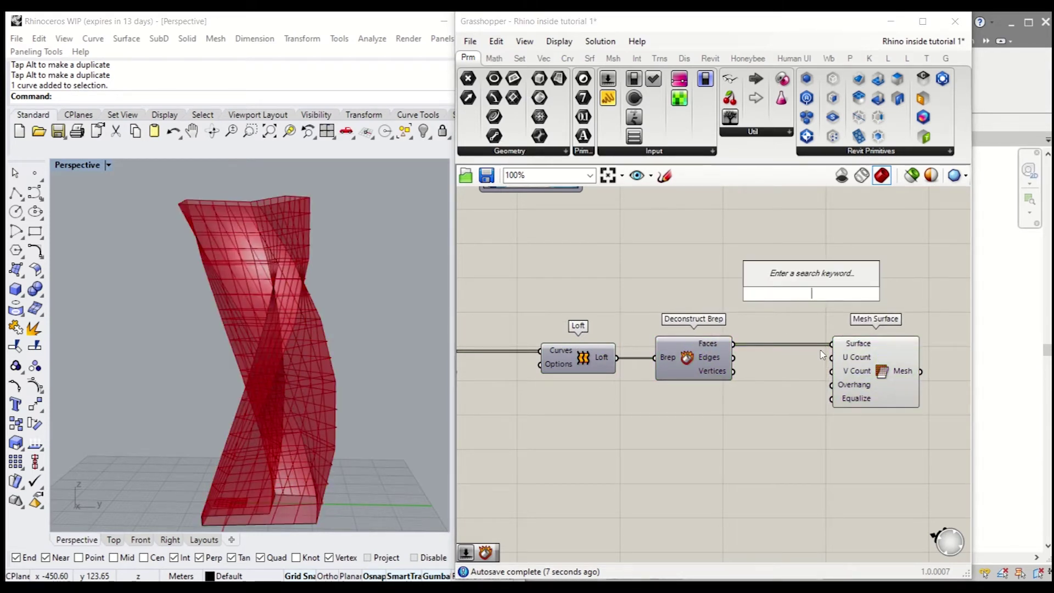
text(6)
key(Return)
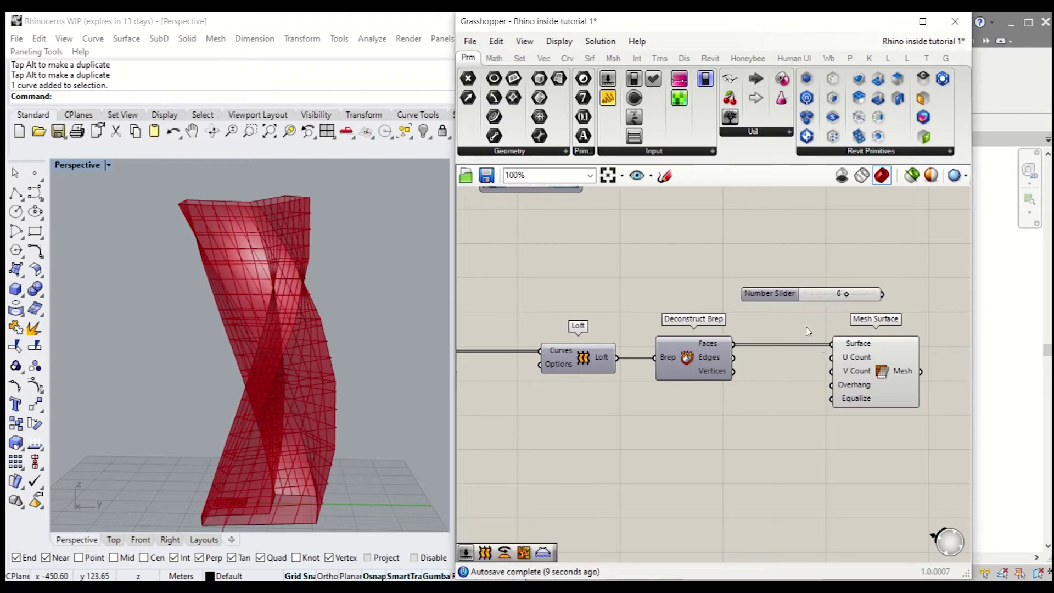
drag(832, 298, 752, 405)
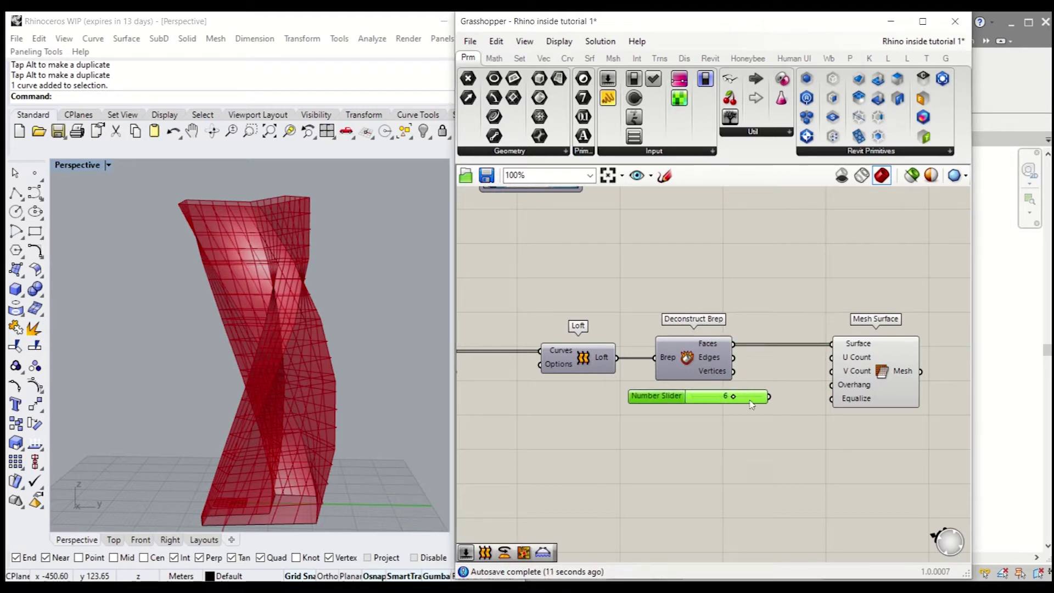
drag(810, 376, 833, 358)
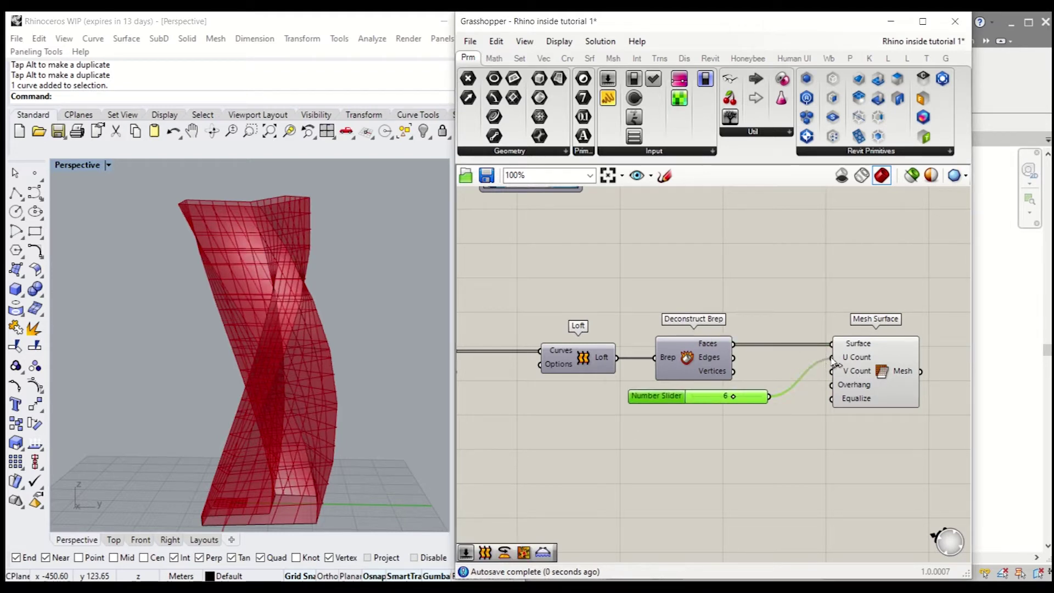
Connect the slider of 6 to Mesh Surface's V Count input as well, shifting Mesh Surface aside and the slider down
right_drag(423, 391, 306, 353)
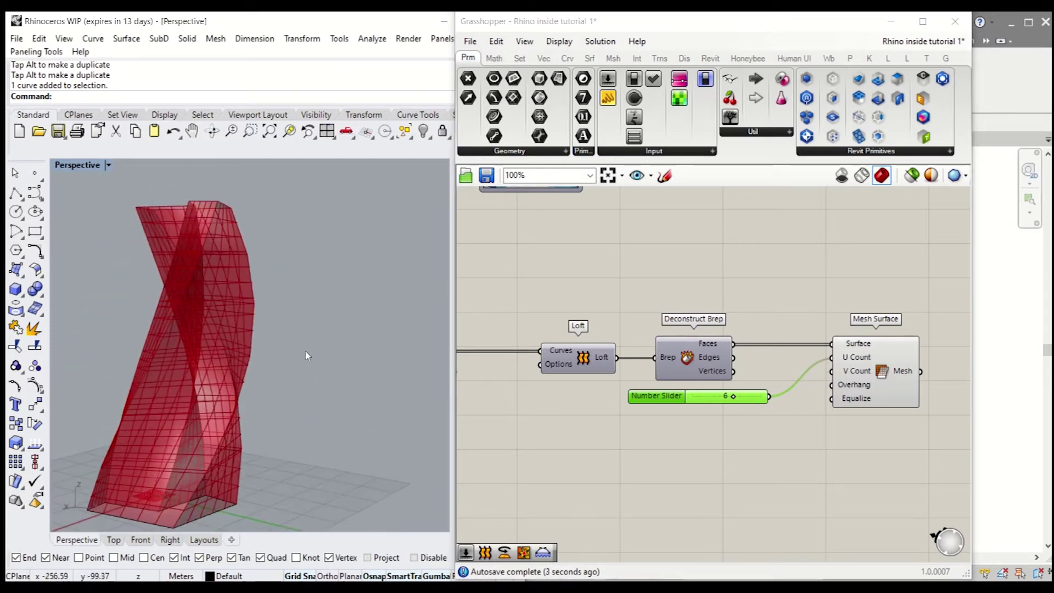
scroll(799, 396, up, 1)
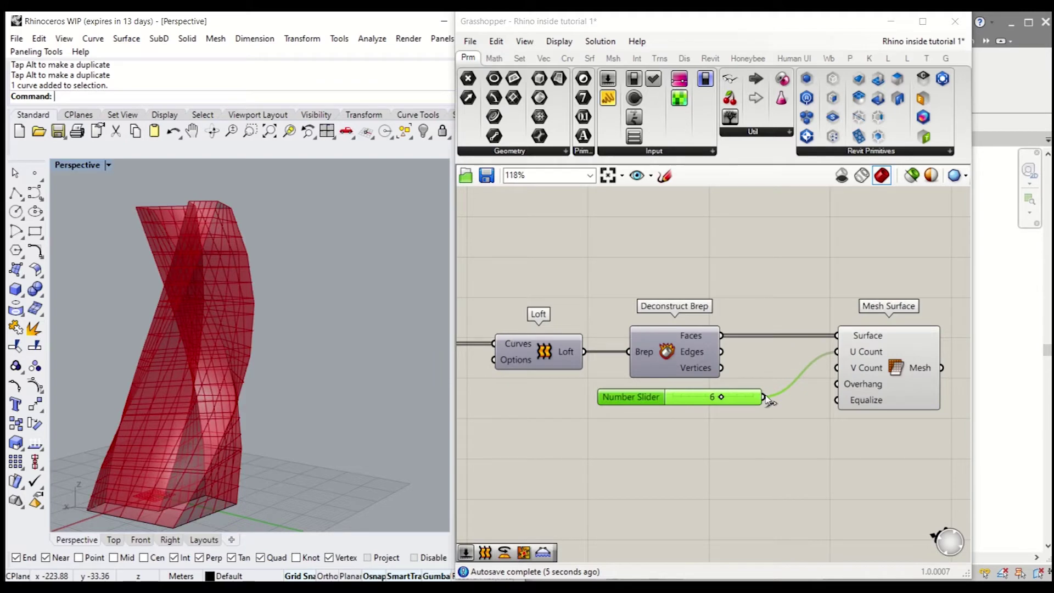
drag(764, 396, 904, 371)
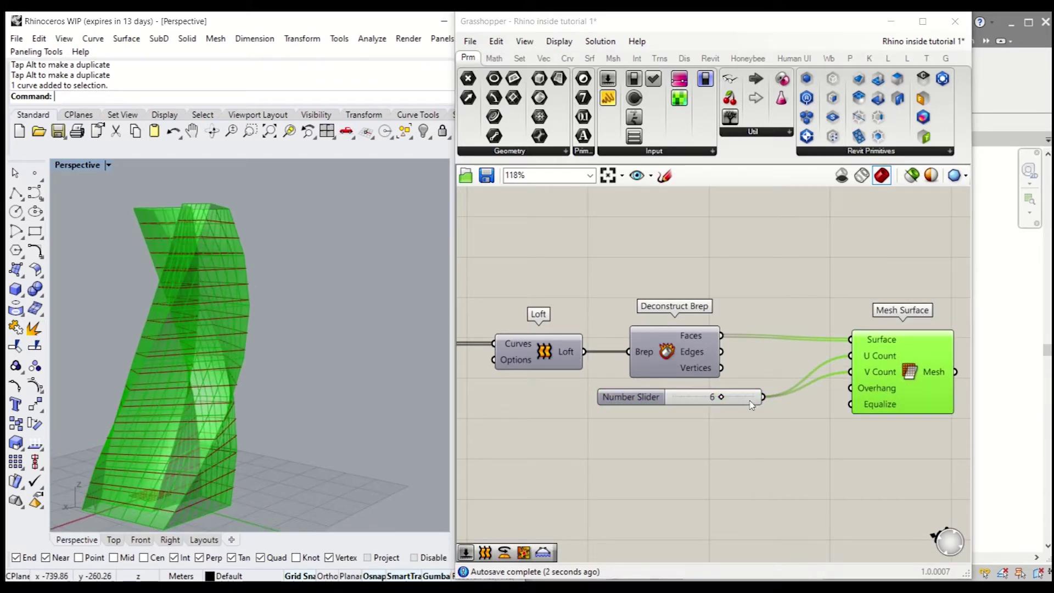
drag(751, 405, 756, 426)
scroll(230, 385, up, 5)
scroll(257, 429, down, 2)
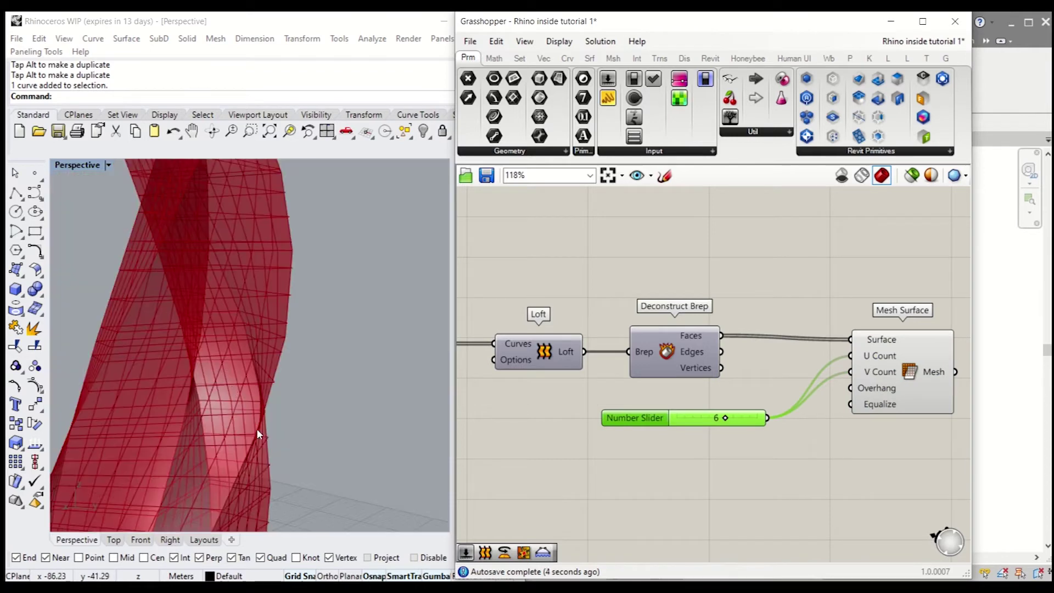
right_drag(258, 433, 245, 362)
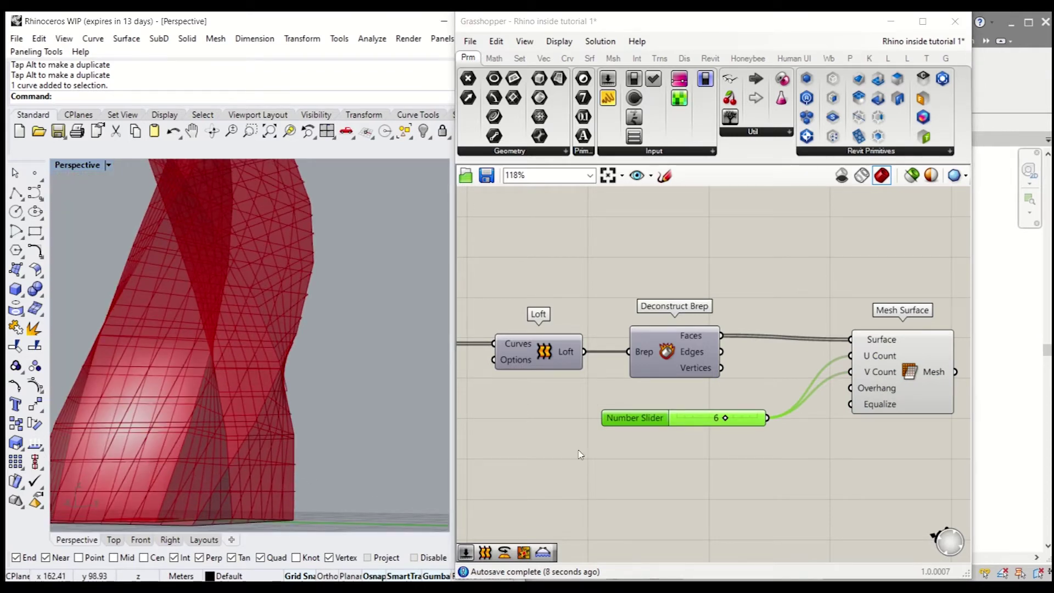
Replace Mesh Surface's U Count source with the floor-count slider that feeds the Count inputs of both Series components
double_click(758, 386)
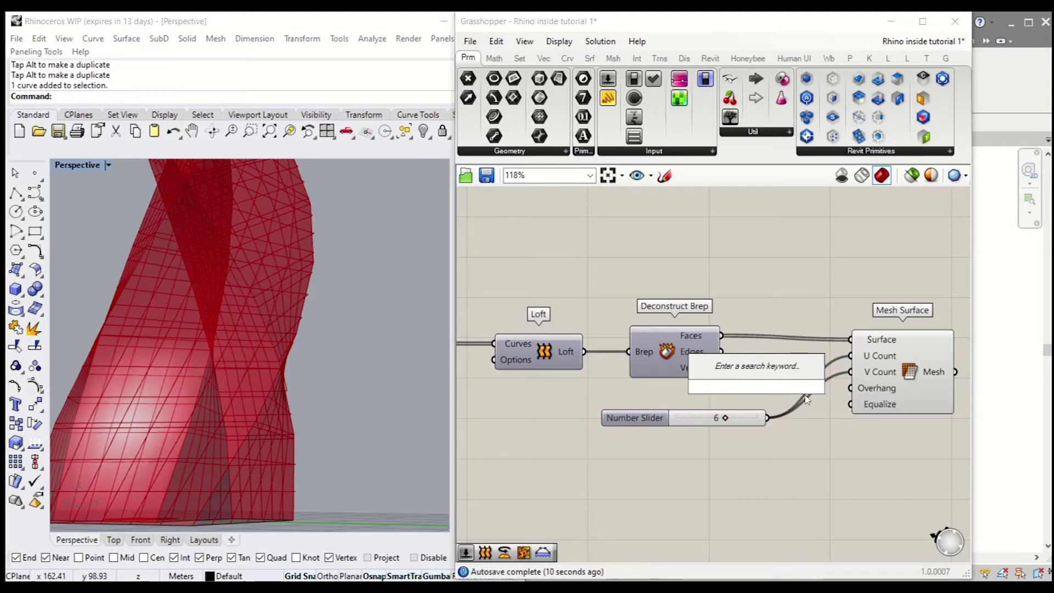
click(647, 400)
scroll(780, 398, down, 4)
right_drag(647, 400, 828, 390)
scroll(568, 394, up, 3)
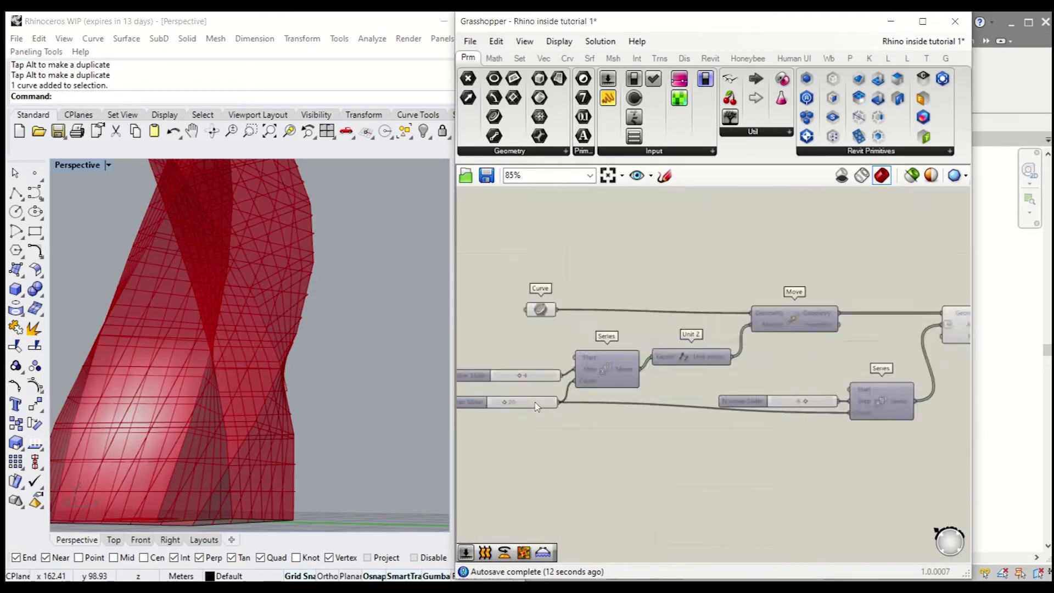
scroll(536, 406, up, 3)
click(541, 405)
scroll(584, 395, down, 5)
drag(583, 402, 782, 364)
scroll(768, 379, up, 5)
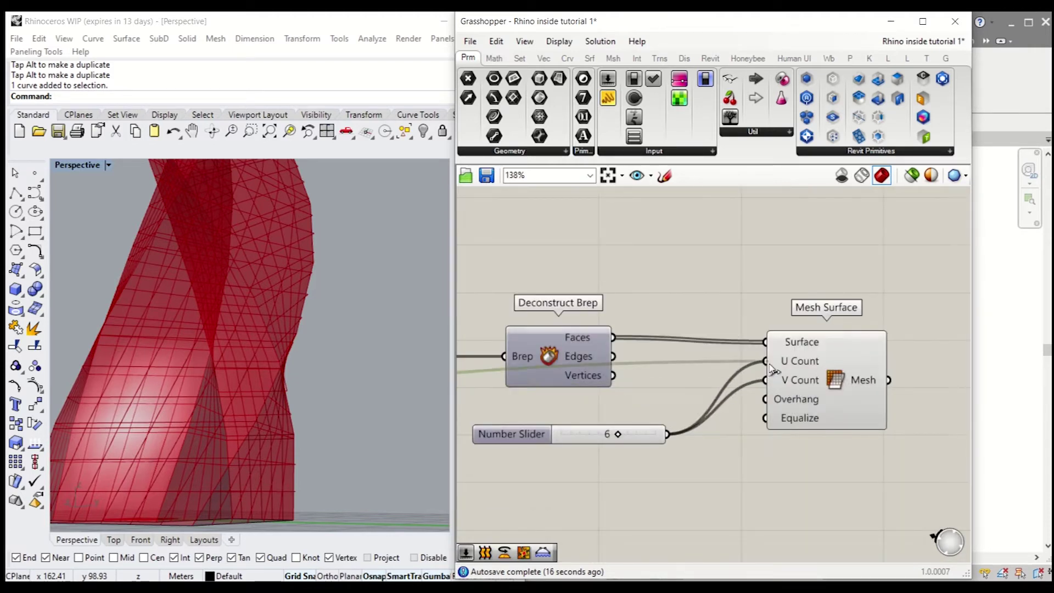
Commit an expression in x on Mesh Surface's U Count input
right_click(788, 363)
mouse_move(840, 460)
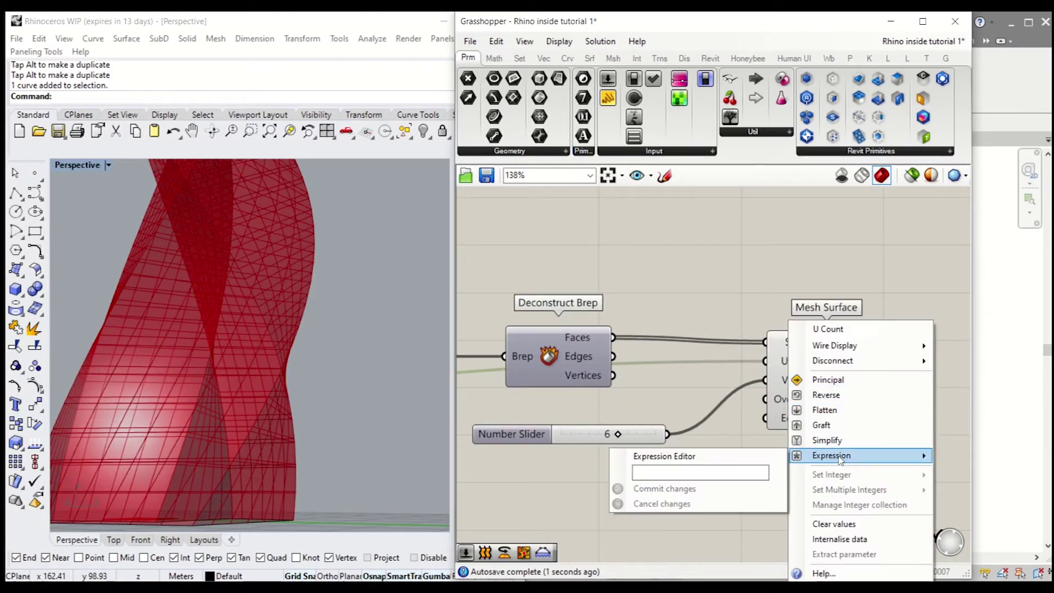
click(721, 471)
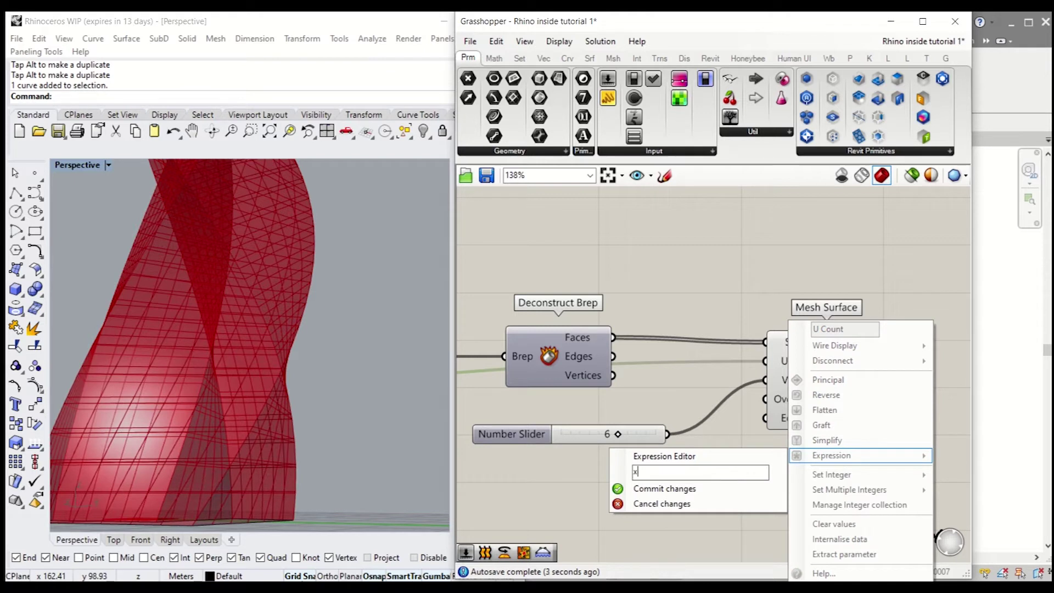
click(690, 488)
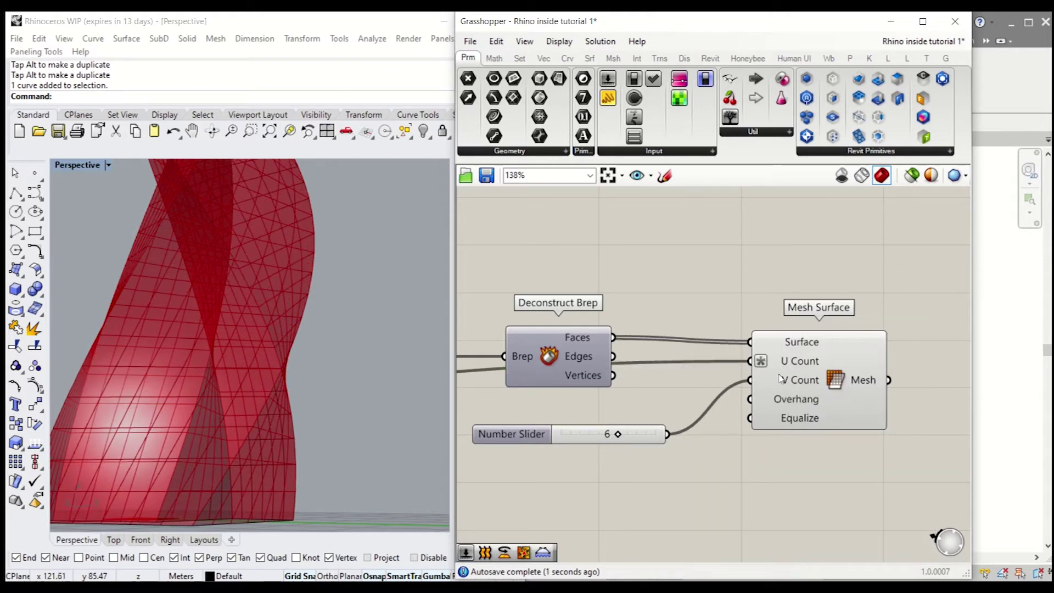
Shift Mesh Surface down so it sits level with the slider of 6, and check the meshed tower
drag(780, 377, 788, 432)
scroll(206, 443, up, 5)
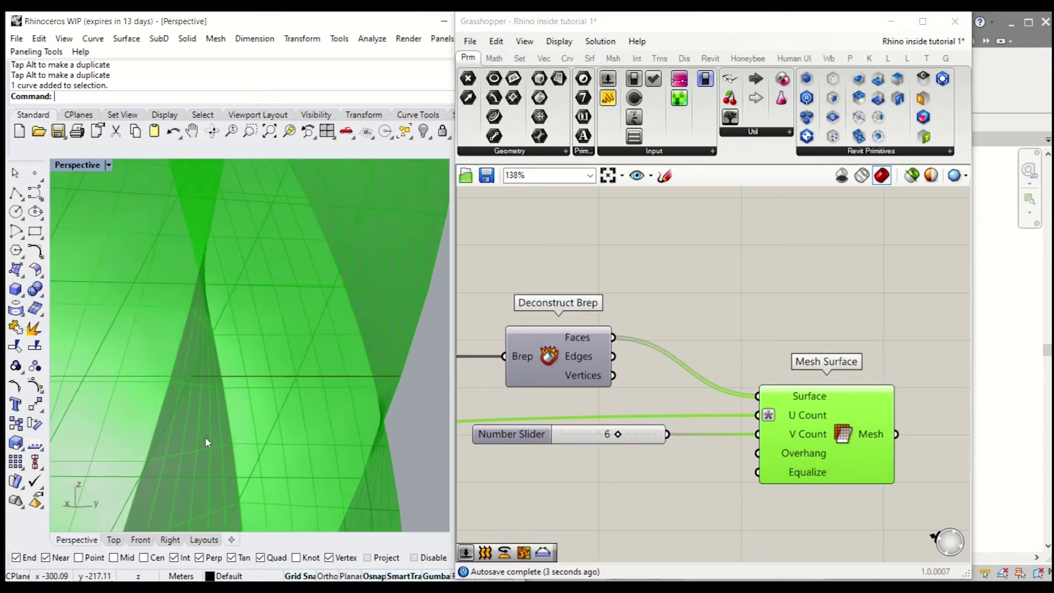
scroll(205, 442, down, 10)
click(743, 290)
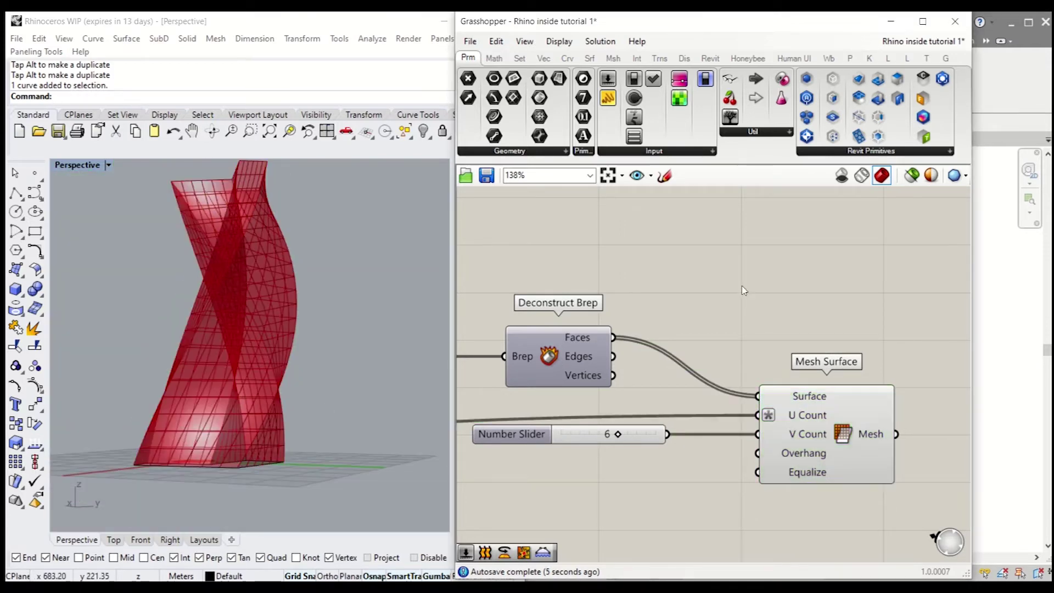
click(834, 458)
scroll(780, 483, down, 2)
click(728, 504)
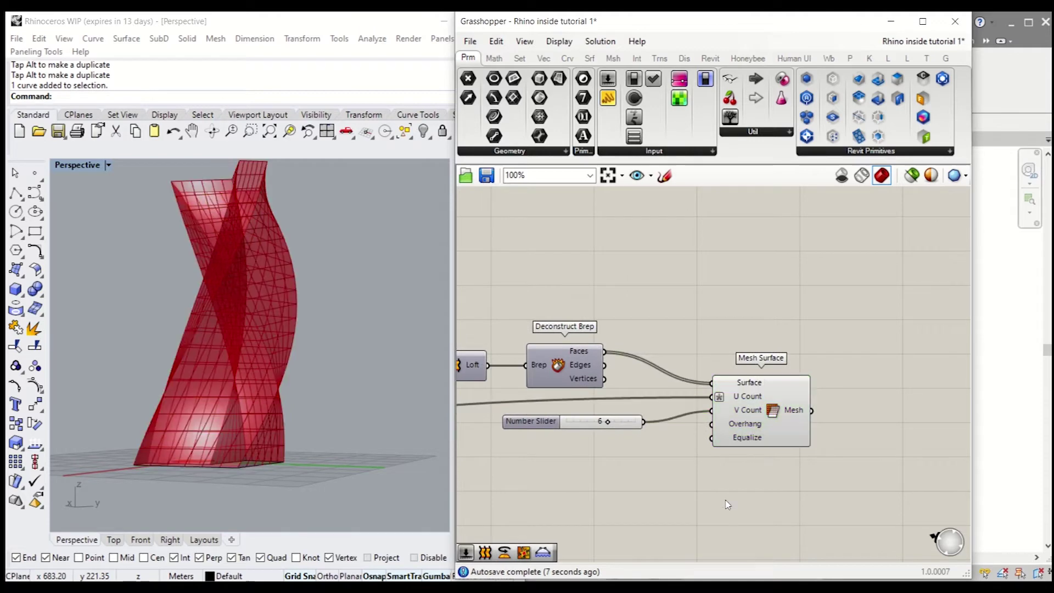
Add a Rotate component beyond Mesh Surface and feed the Mesh output into its Geometry input
right_drag(330, 335, 236, 341)
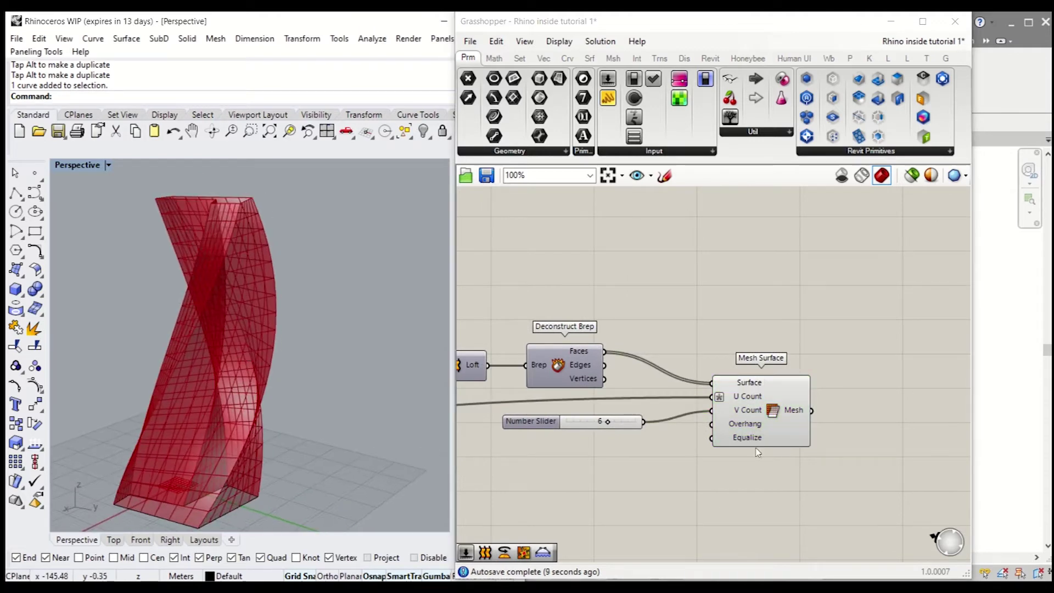
double_click(681, 501)
text(ro)
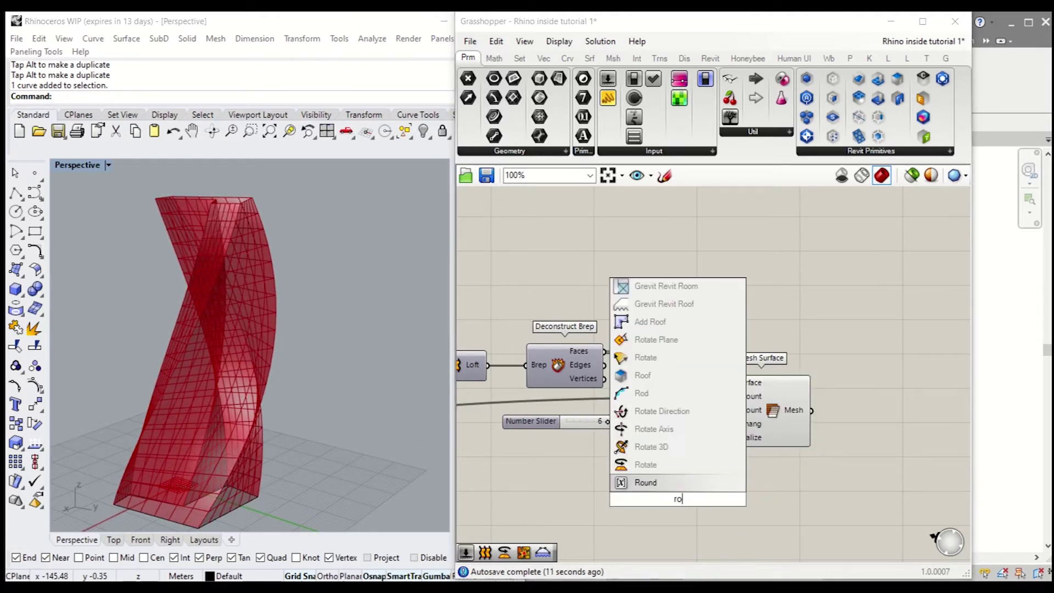
click(645, 464)
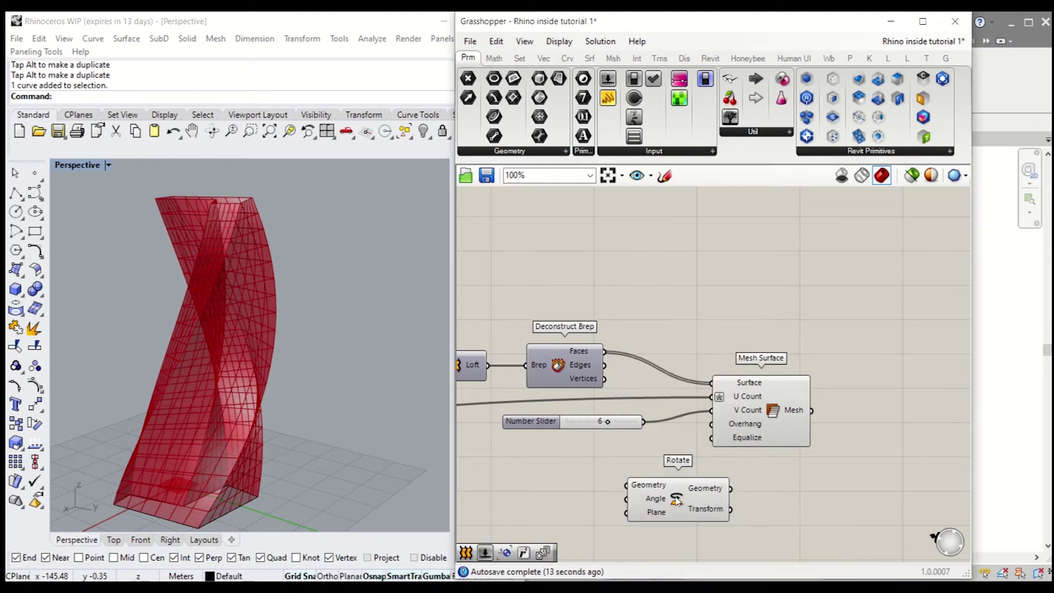
drag(678, 497, 890, 457)
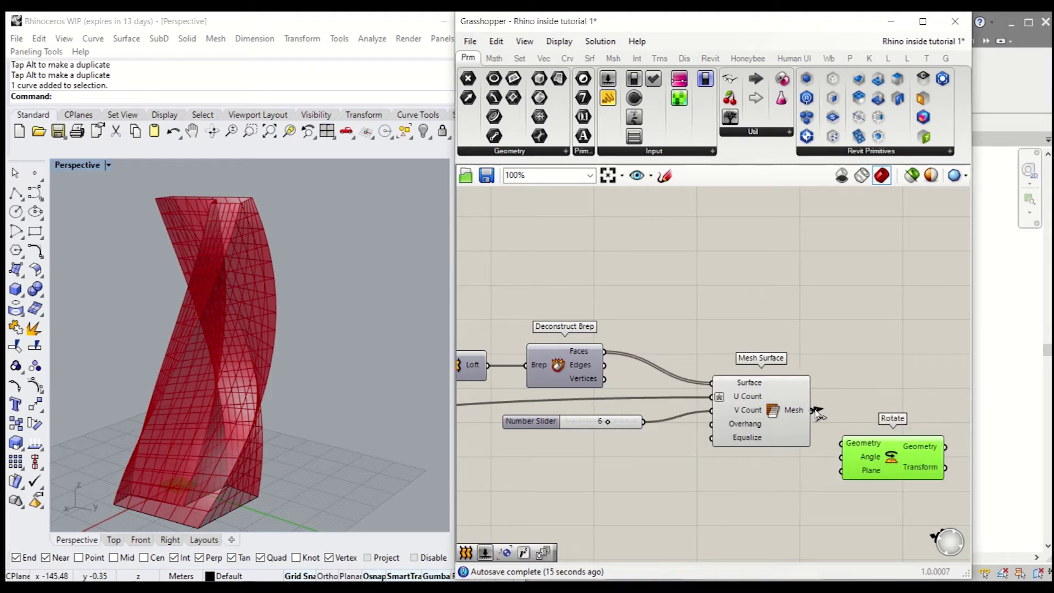
drag(813, 411, 836, 434)
drag(890, 474, 899, 464)
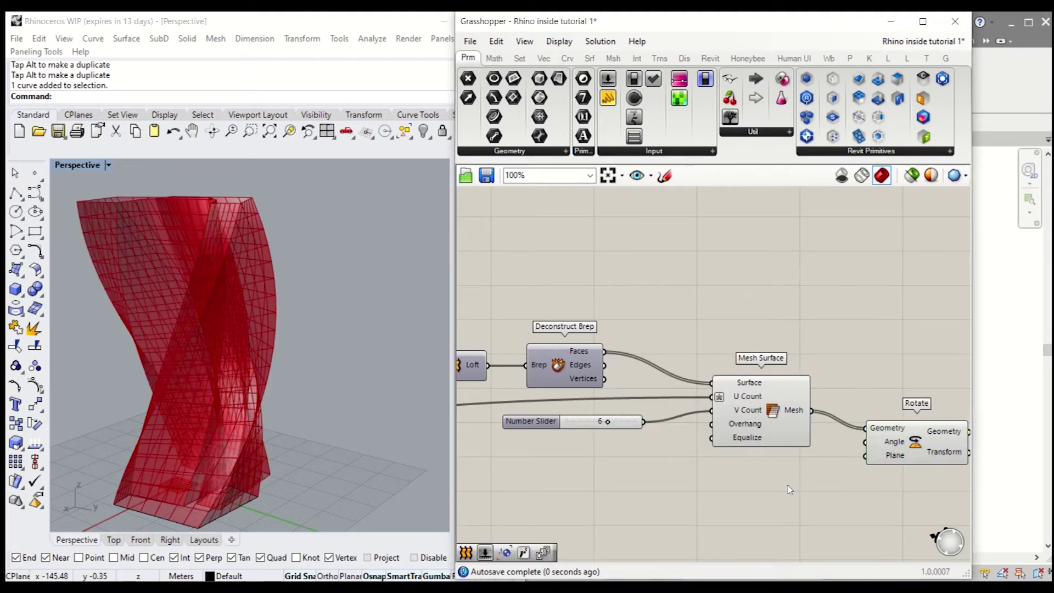
Add a number slider of 180 below Mesh Surface and connect it to the new Rotate's Angle input
double_click(789, 490)
text(180)
key(Return)
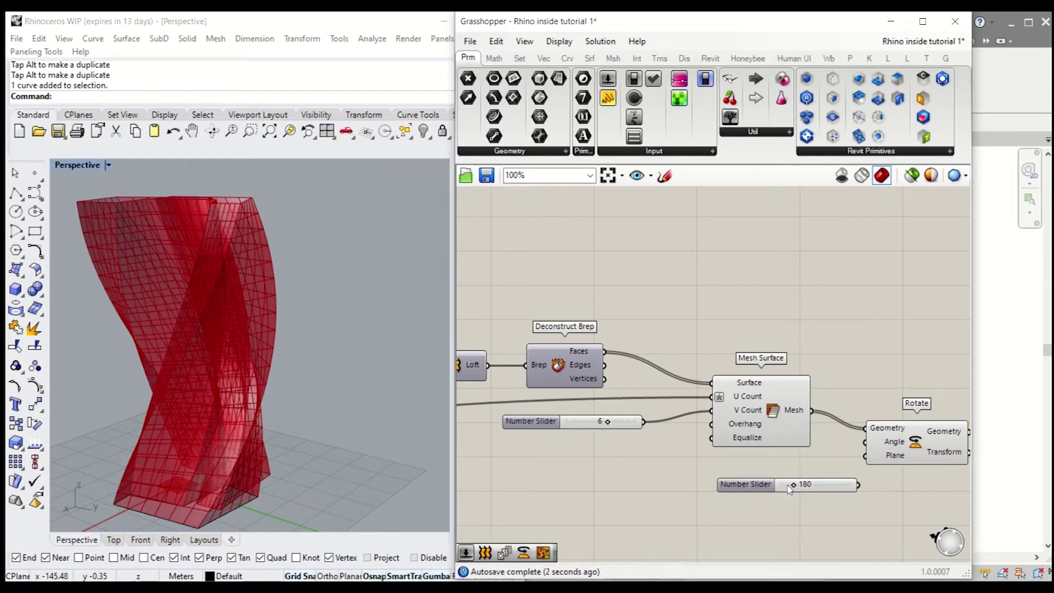
drag(862, 487, 889, 447)
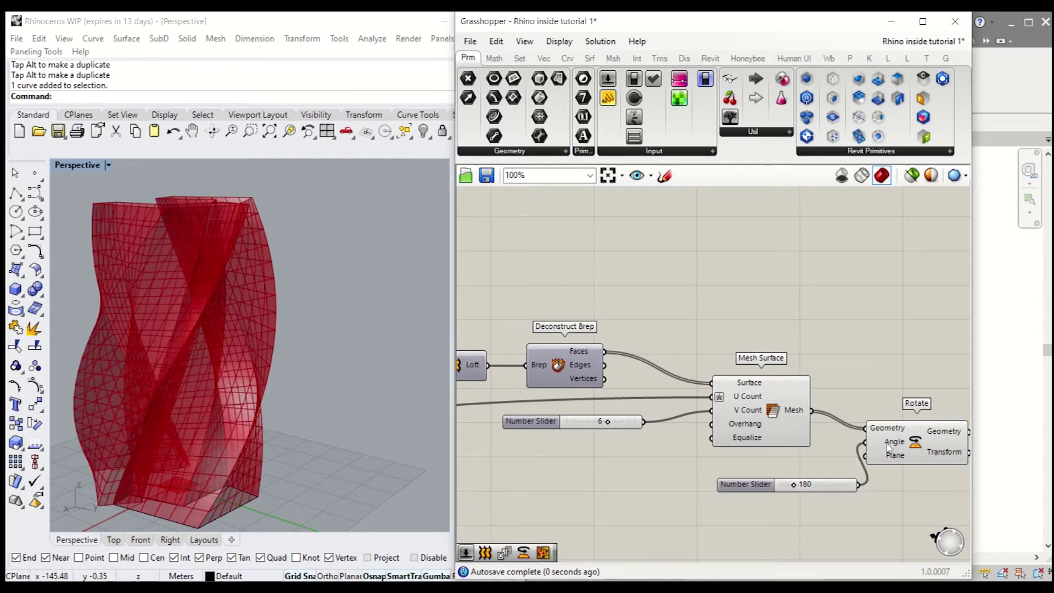
right_drag(207, 317, 91, 323)
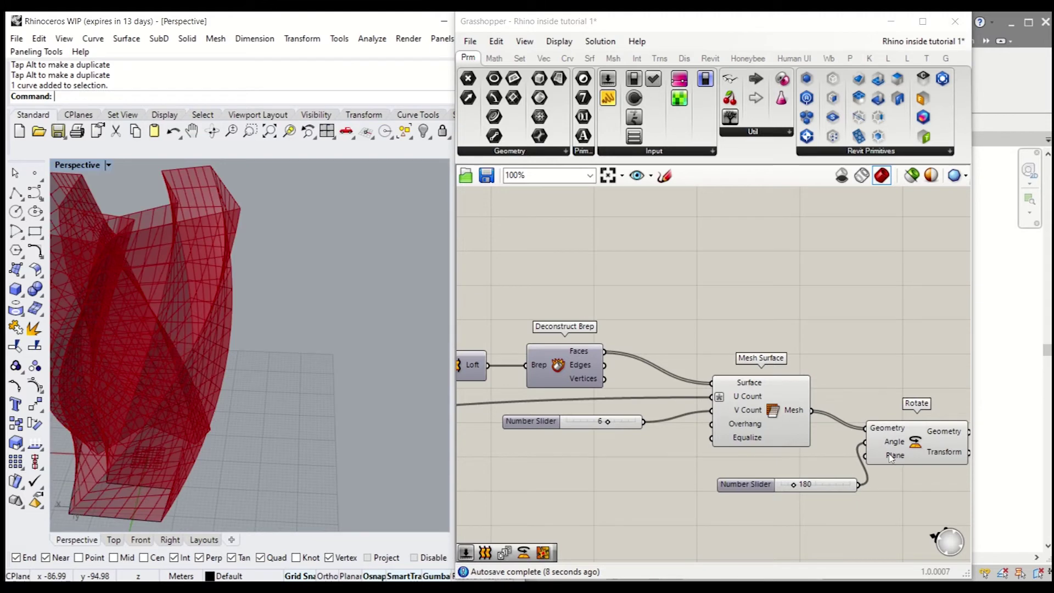
Switch the mesh Rotate's Angle input to degrees and shift the component slightly away from Mesh Surface
right_click(892, 447)
click(901, 438)
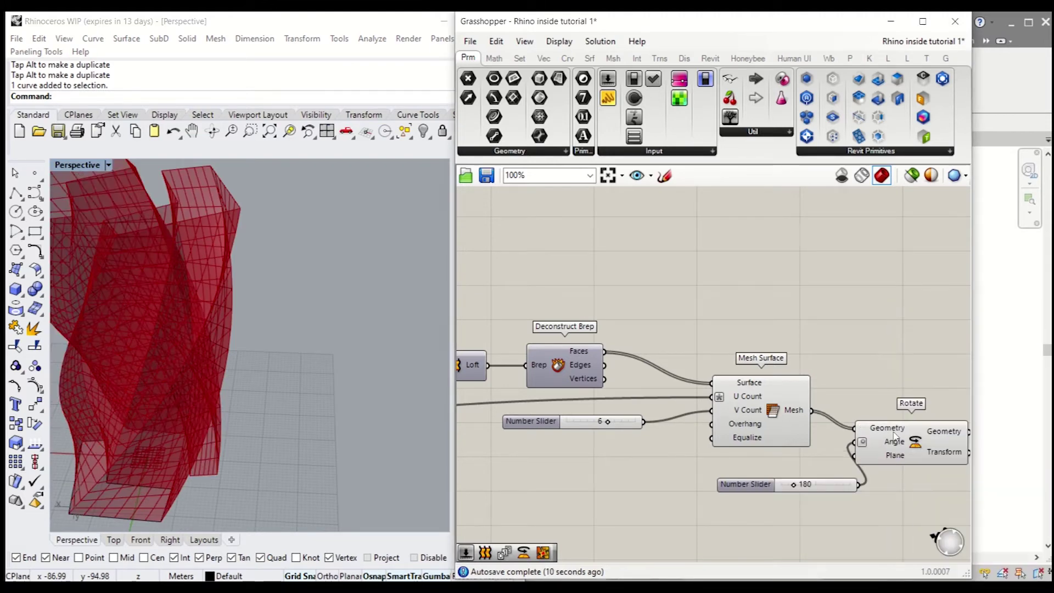
drag(940, 450, 958, 455)
right_drag(909, 477, 903, 473)
right_drag(277, 340, 345, 358)
scroll(346, 359, down, 6)
scroll(346, 358, up, 4)
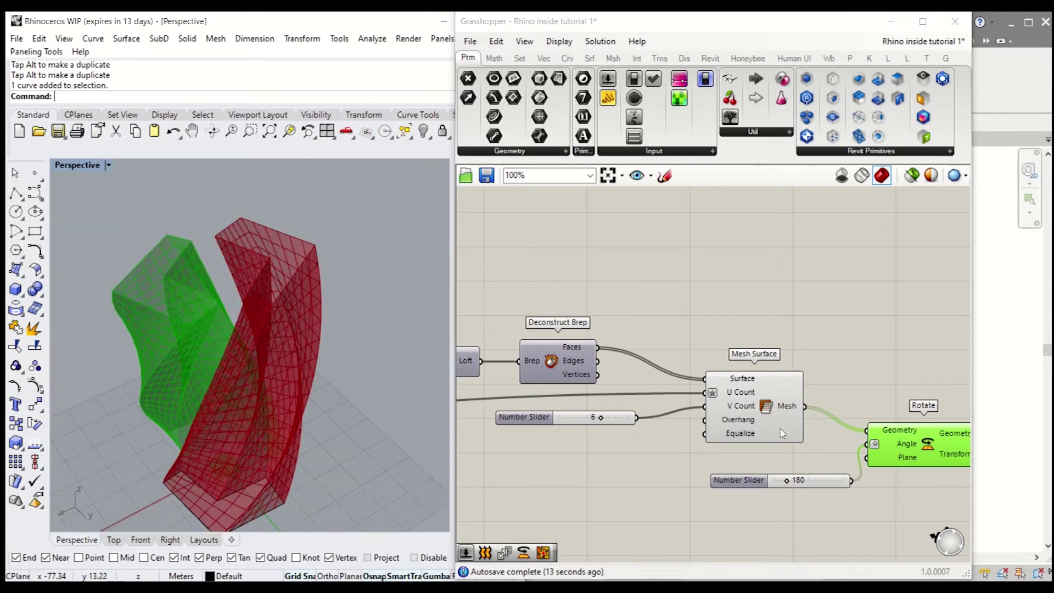
Group Mesh Surface, the 180 slider and the mesh Rotate, and move the group slightly down
right_drag(811, 433, 784, 375)
drag(890, 454, 721, 256)
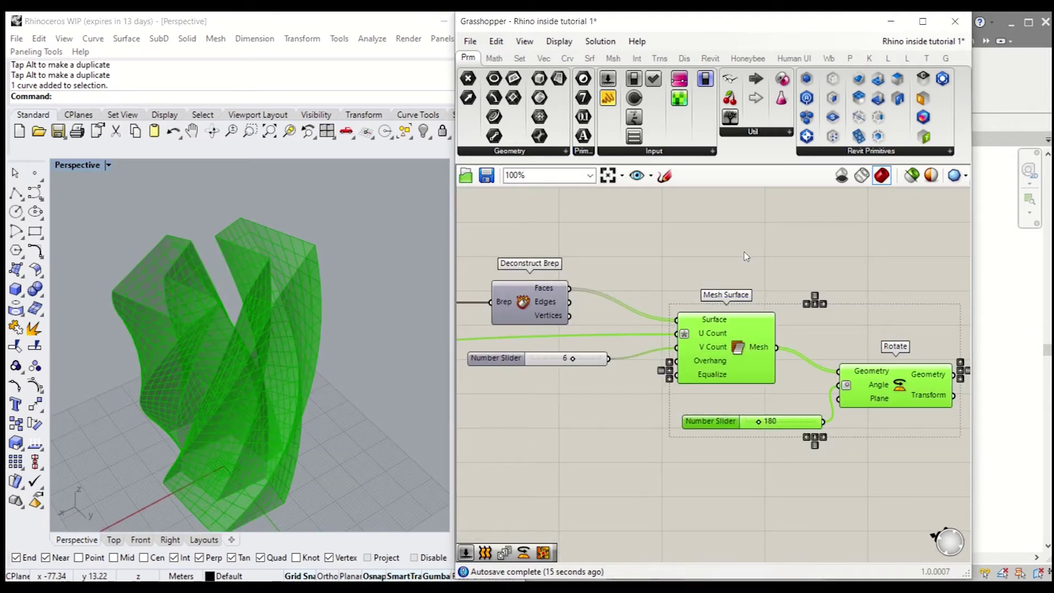
key(ctrl+g)
drag(868, 331, 864, 365)
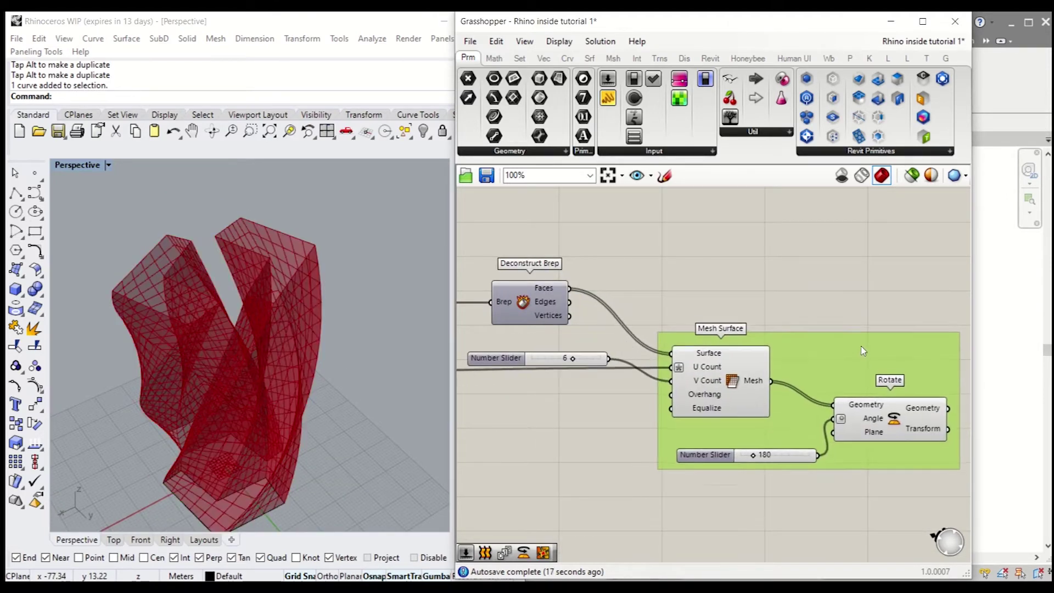
Name the group "skins" and change its colour to purple
right_click(866, 340)
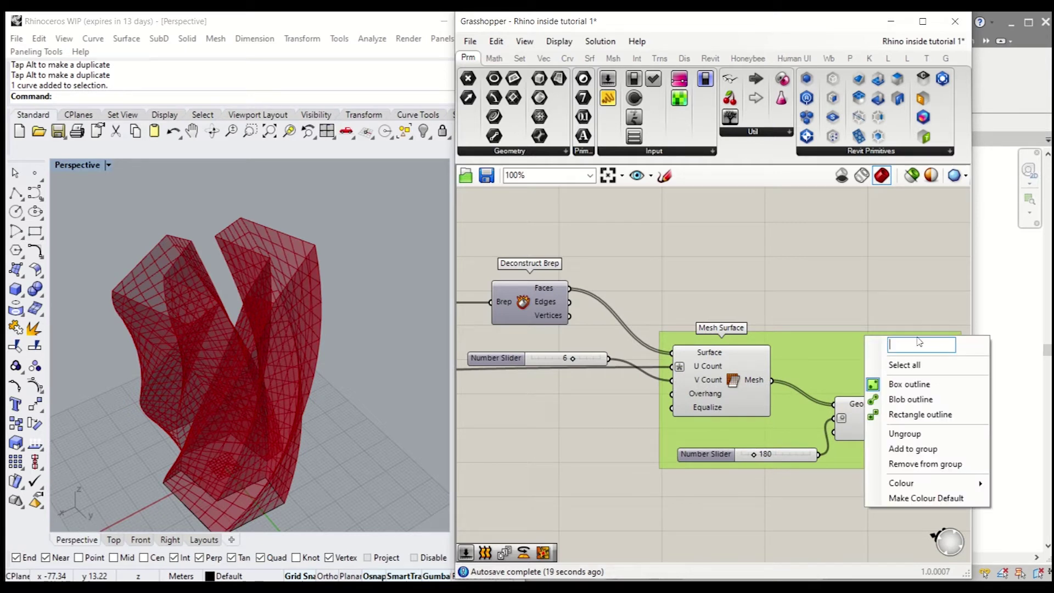
text(skins)
key(Return)
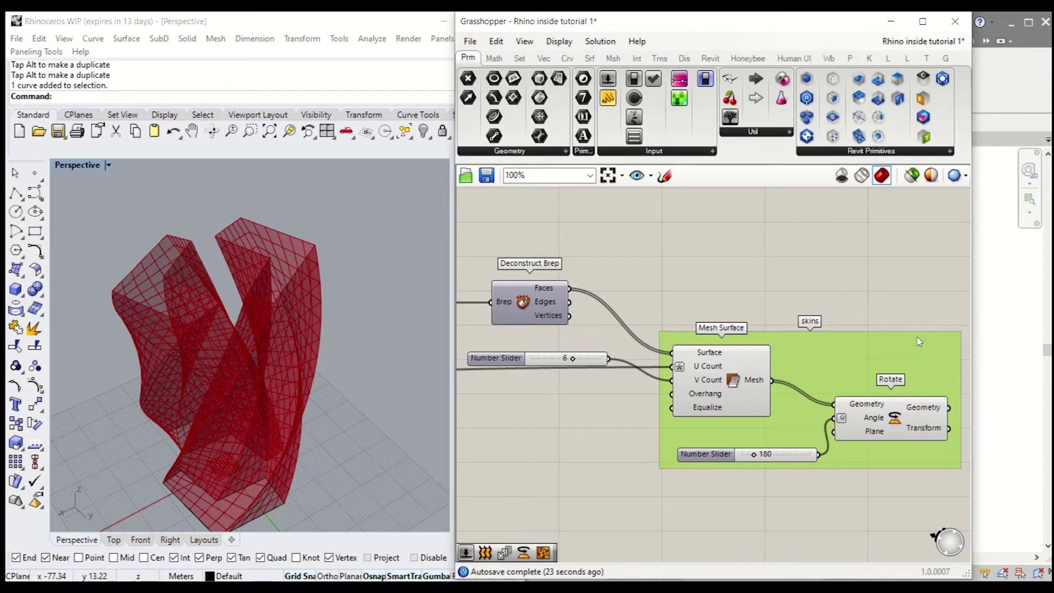
click(846, 268)
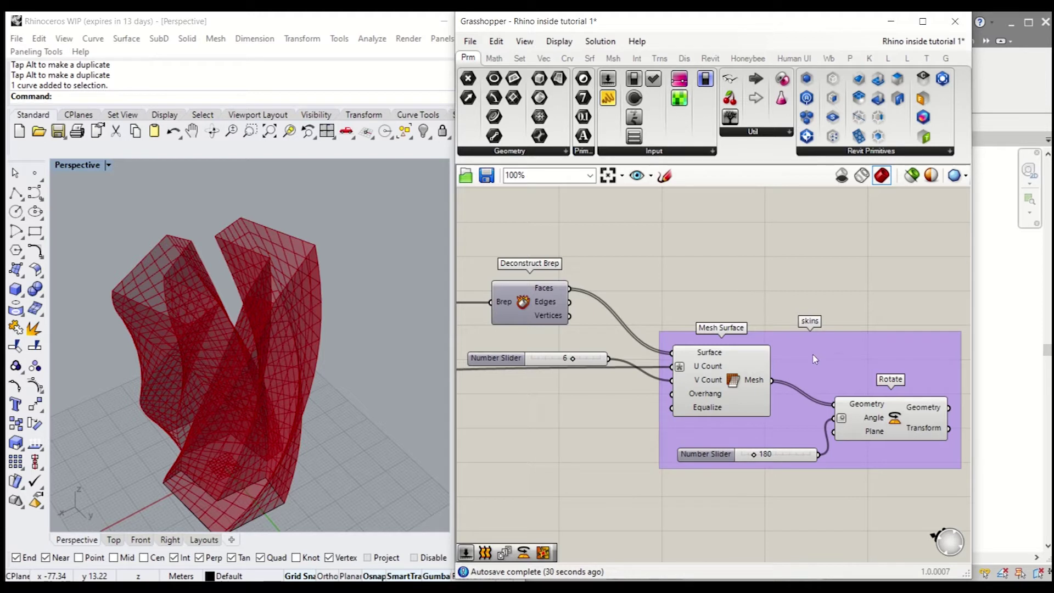
Duplicate the mesh Rotate with its 180 slider and place the copies below the floor-curve Rotate
click(903, 428)
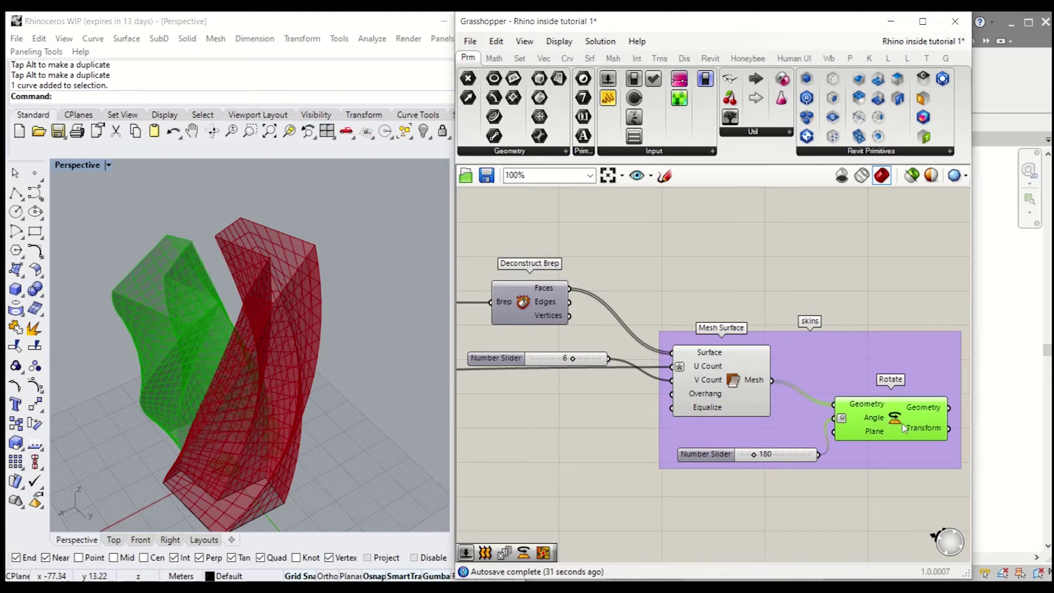
shift+click(802, 459)
right_drag(841, 458, 862, 432)
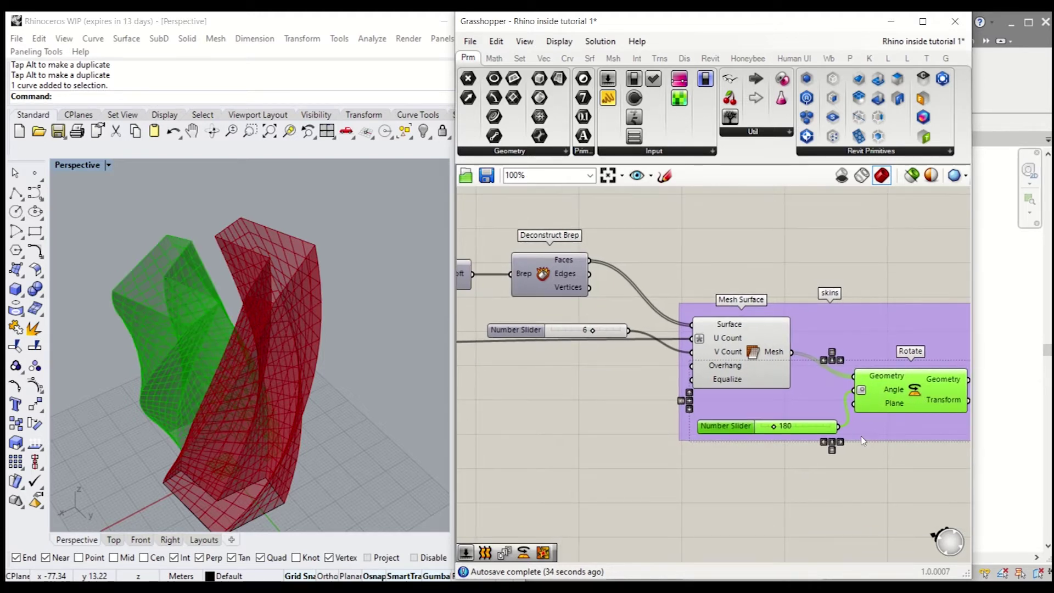
key(ctrl+c)
key(ctrl+v)
scroll(861, 432, down, 2)
drag(913, 399, 742, 423)
Feed the floor-curve Rotate's Geometry output into the Geometry input of the copied Rotate
scroll(835, 439, down, 6)
scroll(725, 428, up, 7)
right_drag(727, 354, 669, 349)
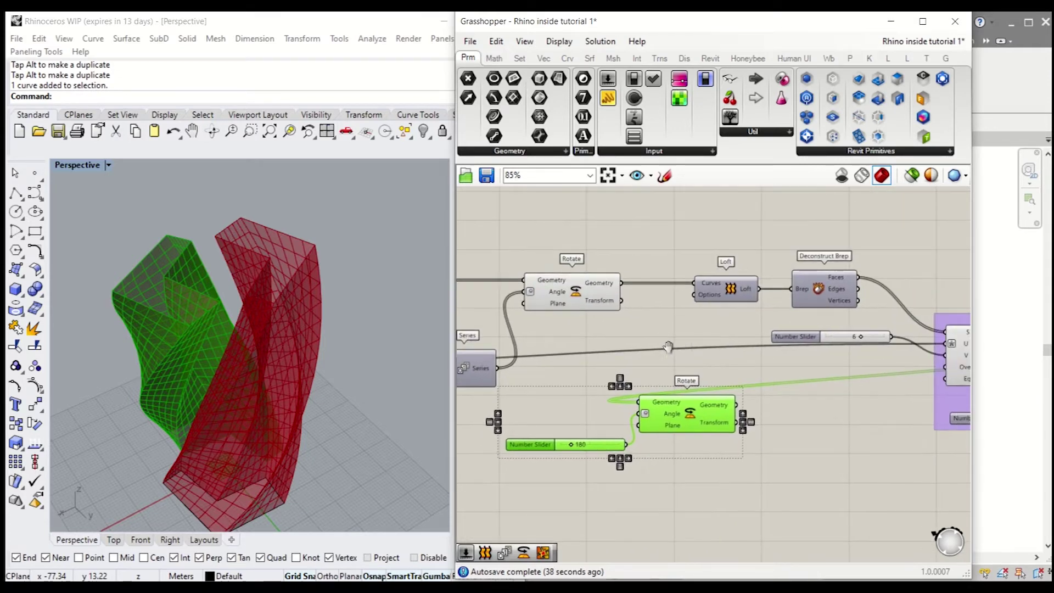
right_drag(594, 310, 694, 326)
drag(719, 299, 736, 418)
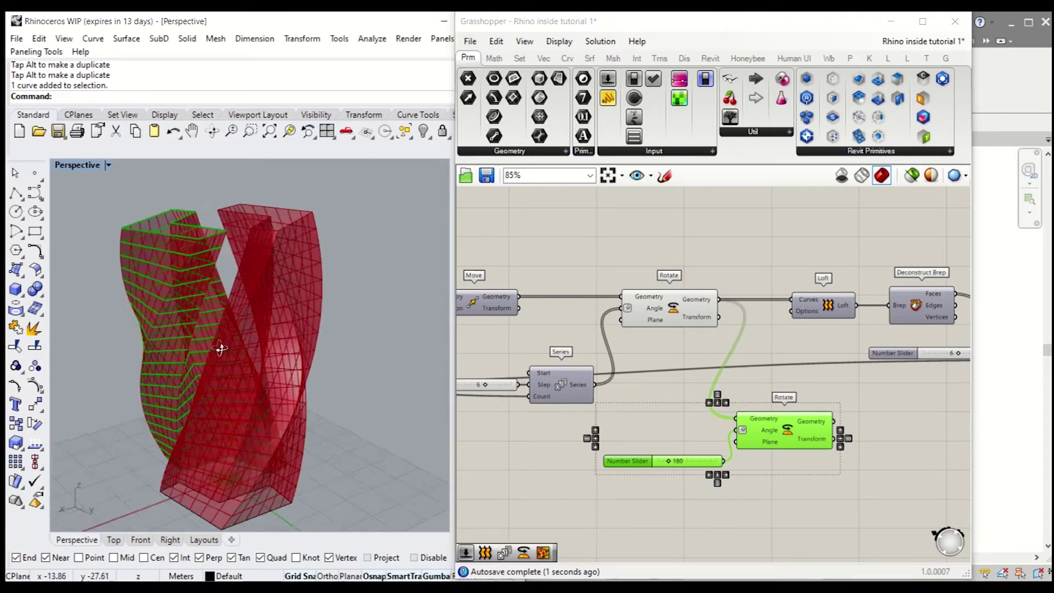
Group the floor-curve Rotate with the copied Rotate and its 180 slider, and name the group "Floors"
drag(808, 508, 648, 307)
click(727, 308)
click(686, 302)
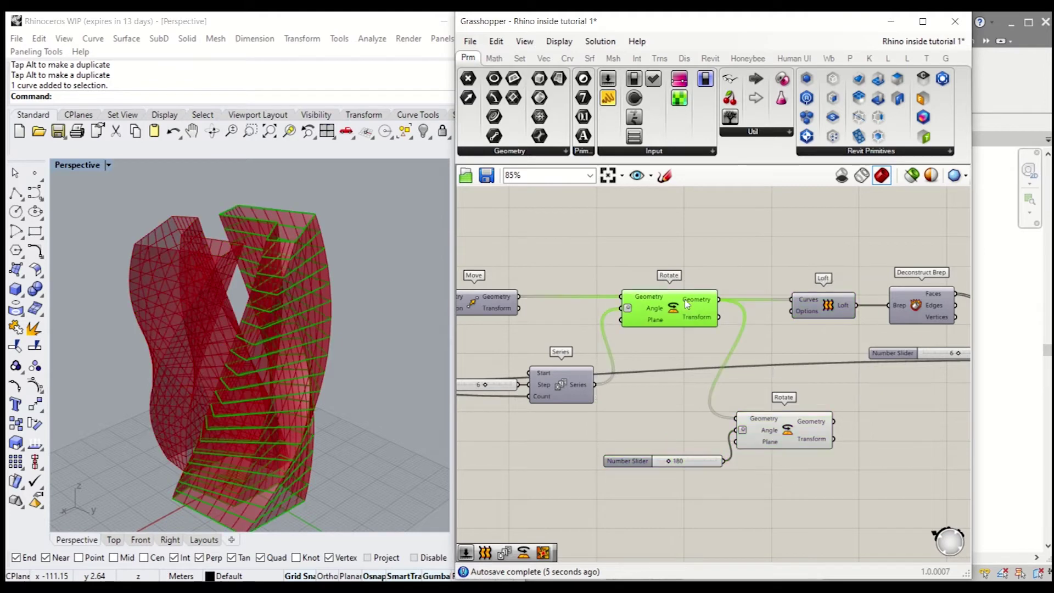
shift+click(781, 416)
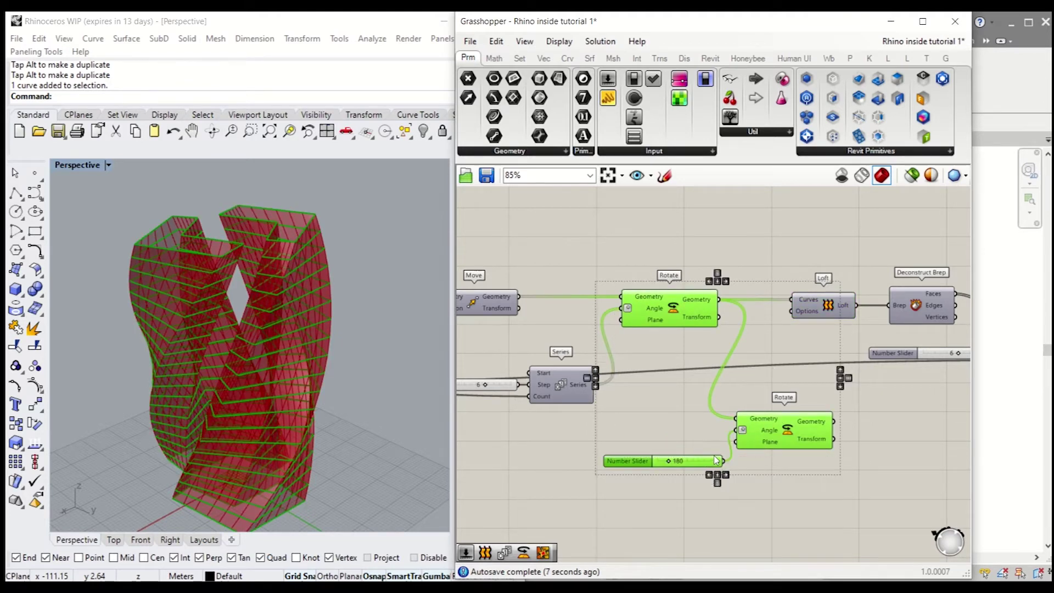
key(ctrl+g)
click(772, 323)
right_click(776, 329)
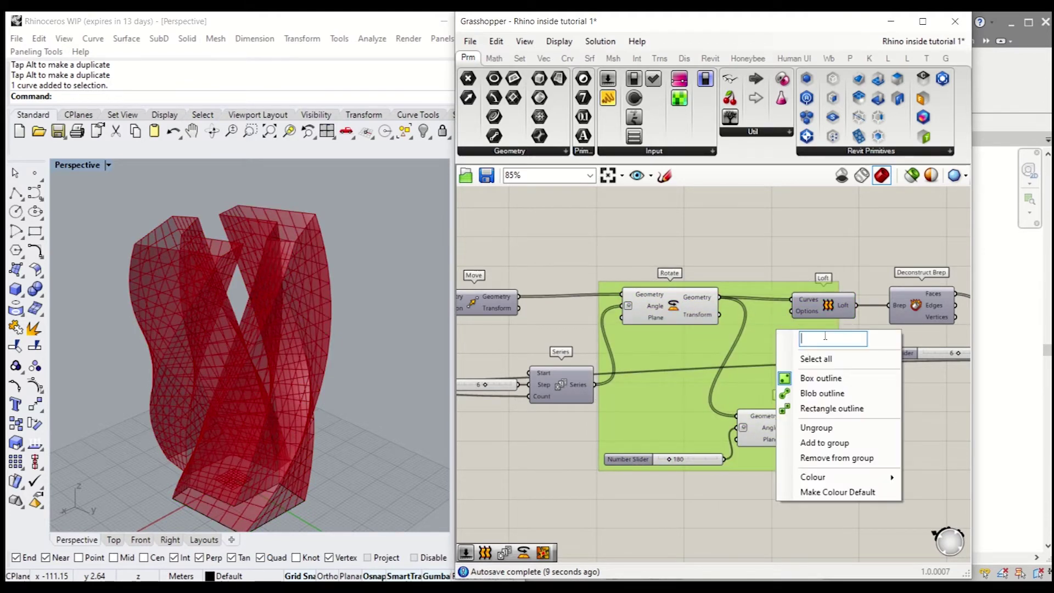
text(Floors)
key(Return)
scroll(823, 318, up, 1)
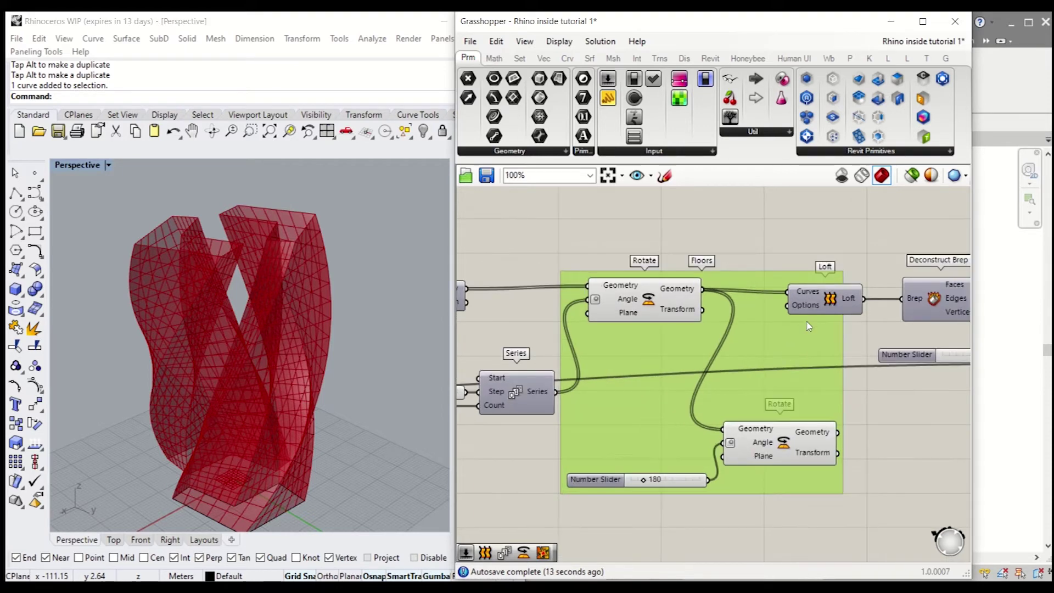
Move the Floors group down so it sits below the Series and Loft components
drag(806, 352, 895, 501)
scroll(769, 439, down, 5)
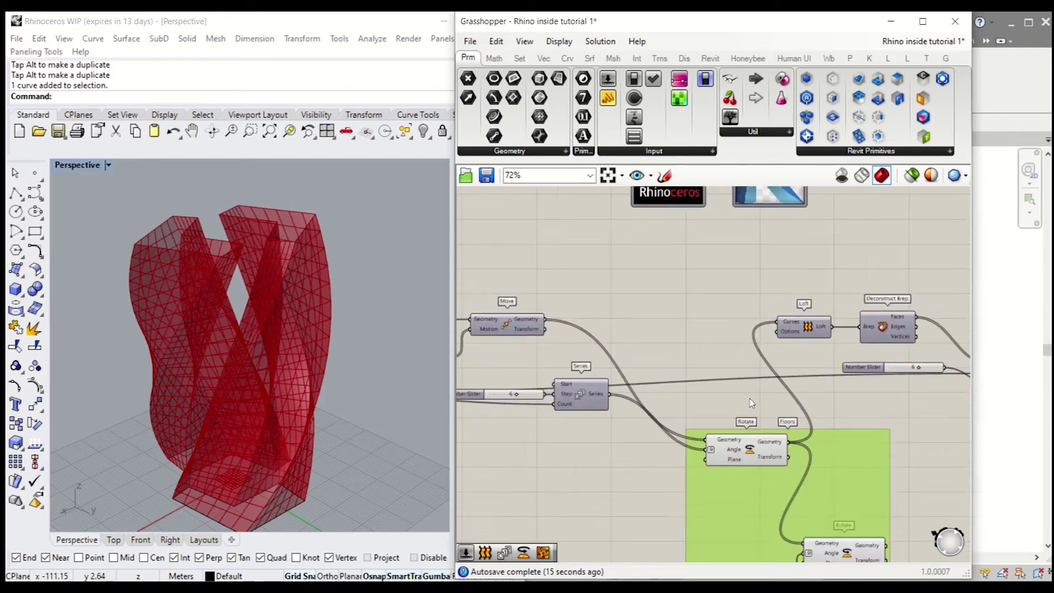
mouse_move(726, 418)
mouse_down()
mouse_move(749, 412)
mouse_move(731, 413)
mouse_up()
Switch to Revit, open the {3D} view and recompute the Grasshopper definition
click(997, 283)
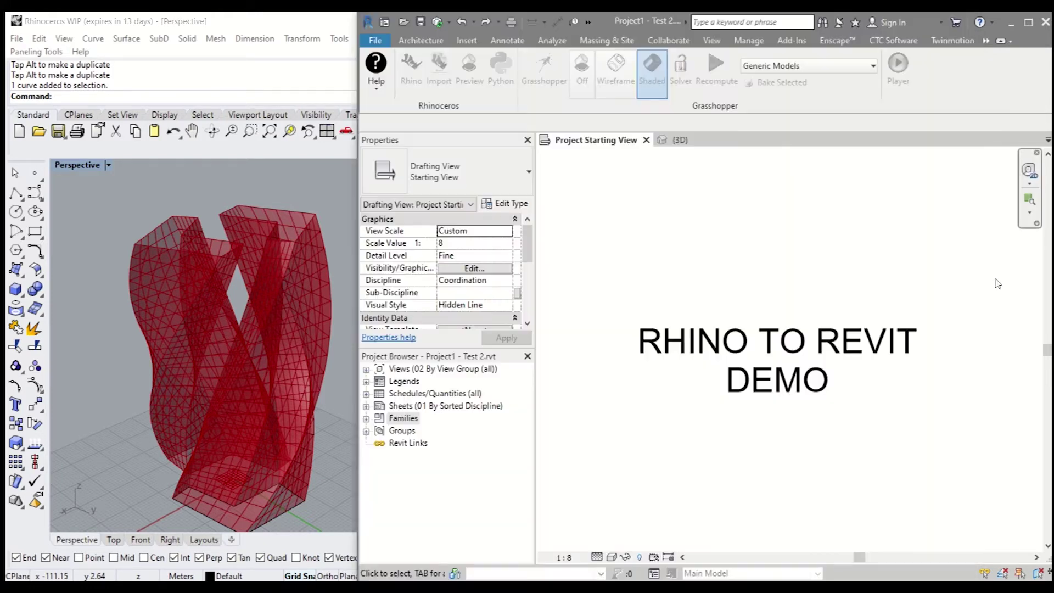
click(681, 140)
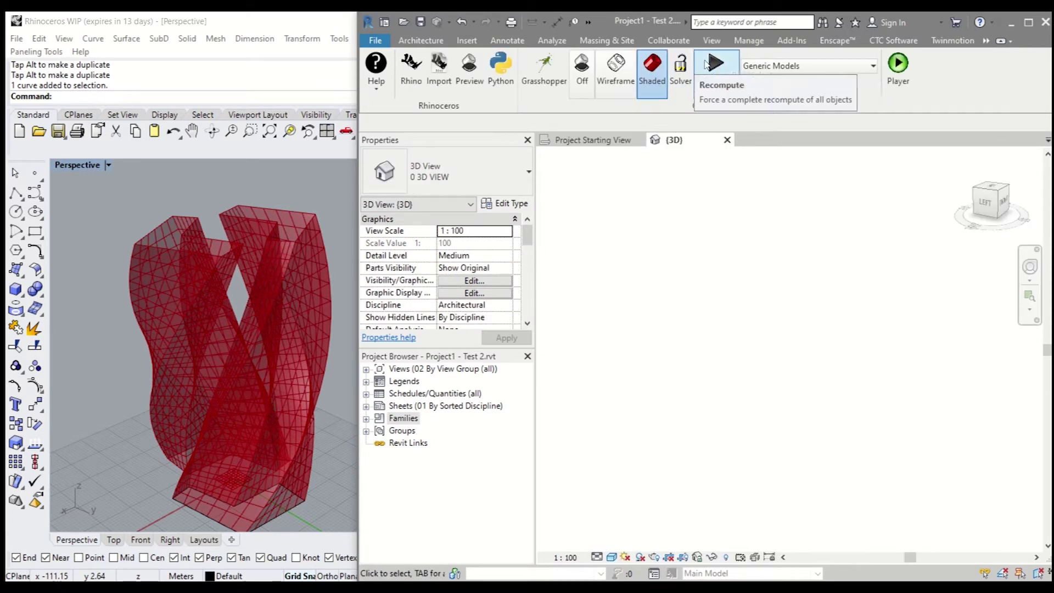
click(709, 91)
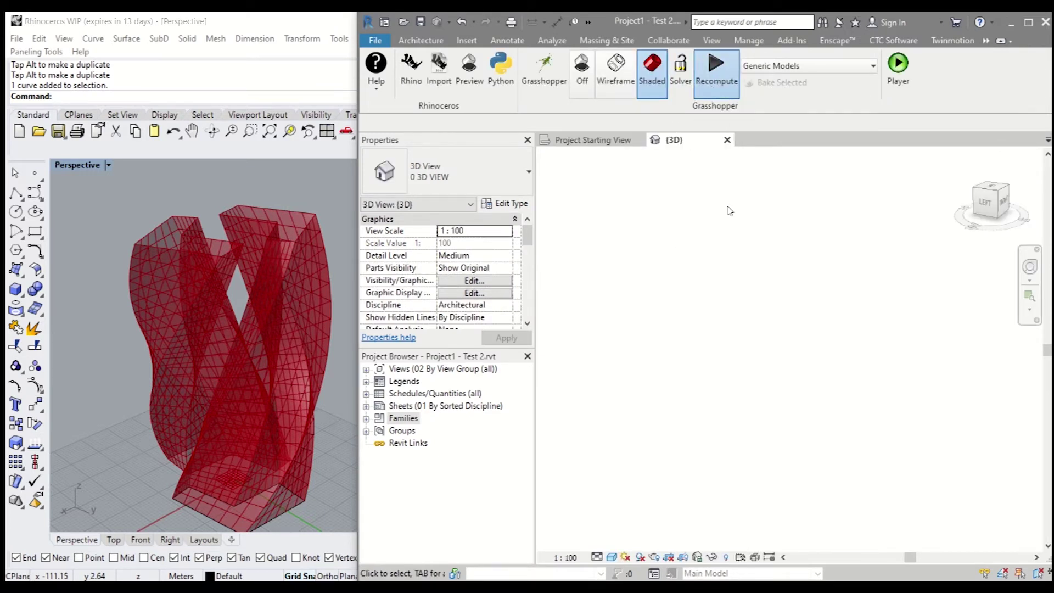
Enable Crop View in the properties of the 3D view
scroll(696, 259, down, 5)
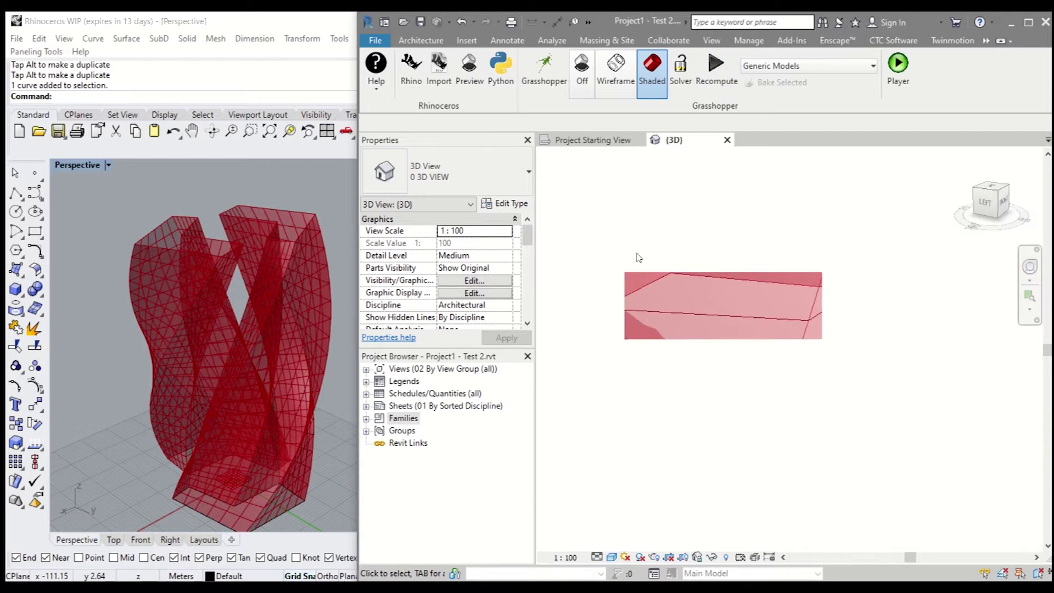
scroll(528, 242, down, 10)
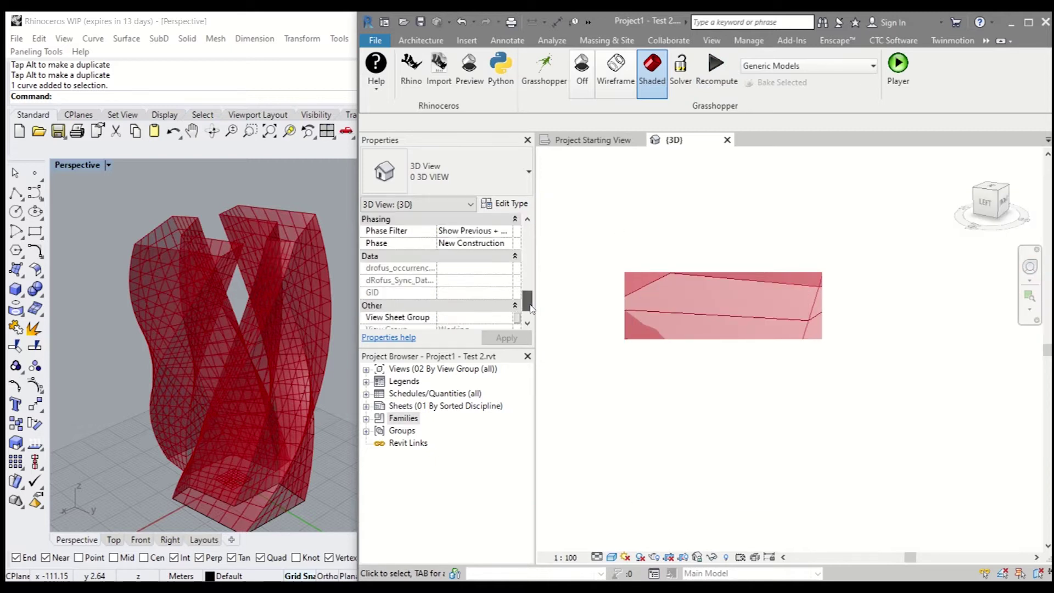
scroll(533, 307, up, 7)
drag(530, 257, 530, 300)
scroll(531, 303, down, 3)
scroll(530, 303, up, 8)
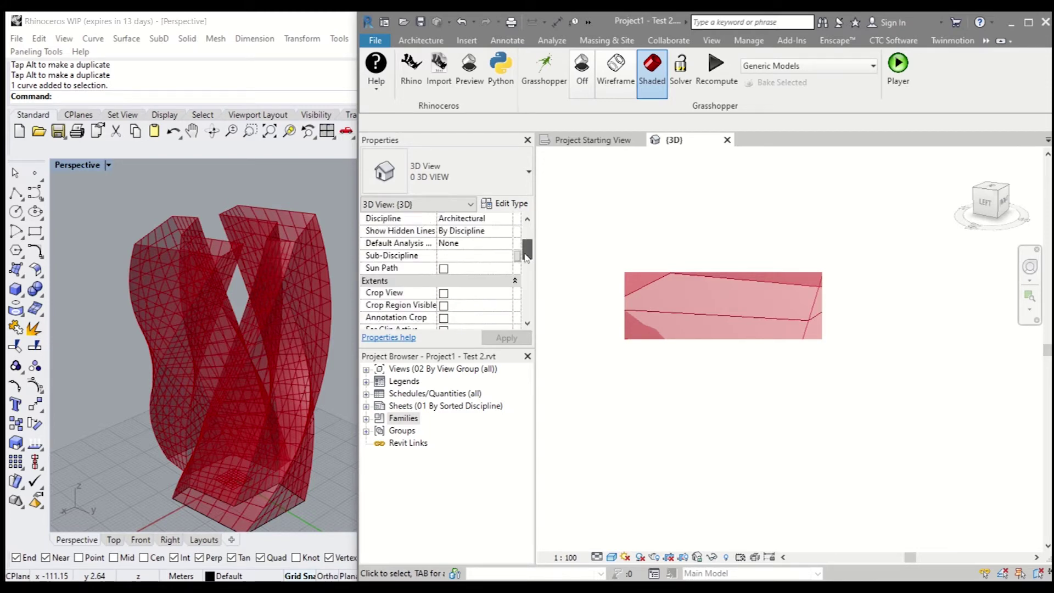
scroll(531, 302, down, 2)
scroll(676, 484, up, 5)
scroll(675, 484, down, 5)
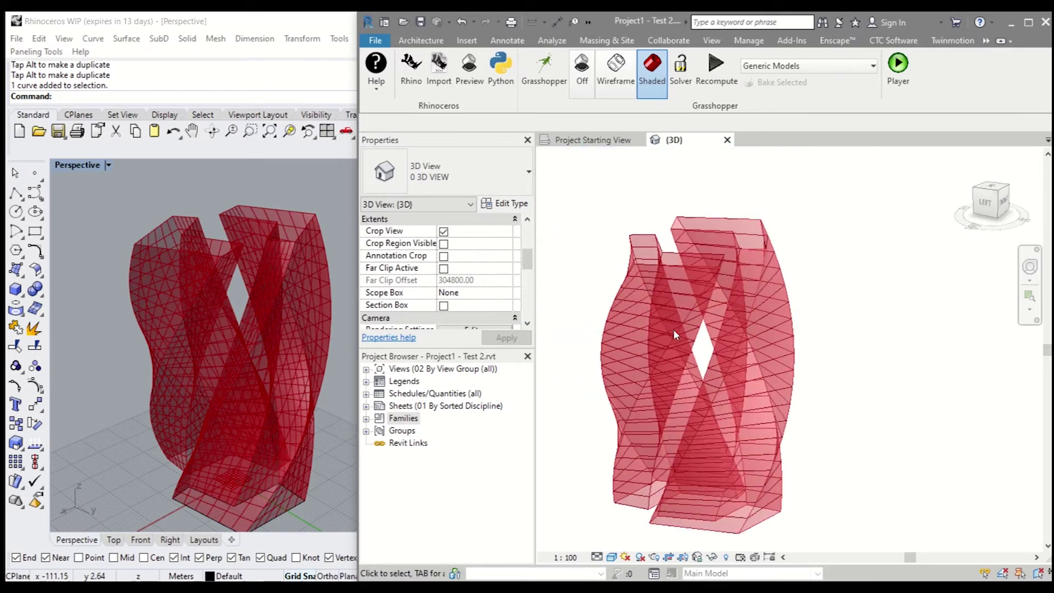
Examine the tower preview from a higher angle in the 3D view and review the available bake categories
right_click(771, 351)
click(784, 294)
shift+middle_drag(724, 303, 796, 150)
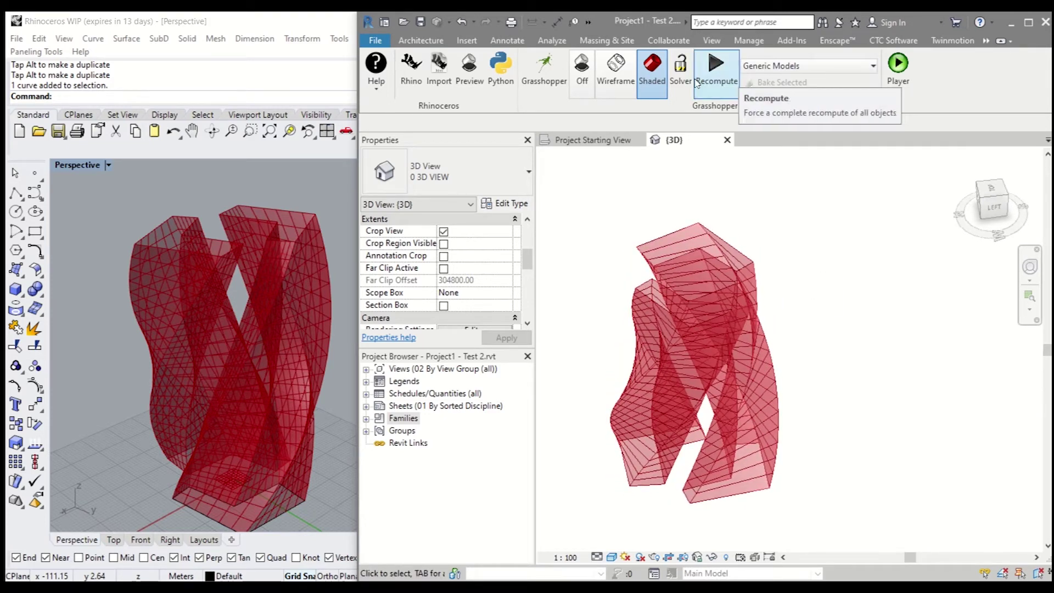
click(663, 86)
click(802, 66)
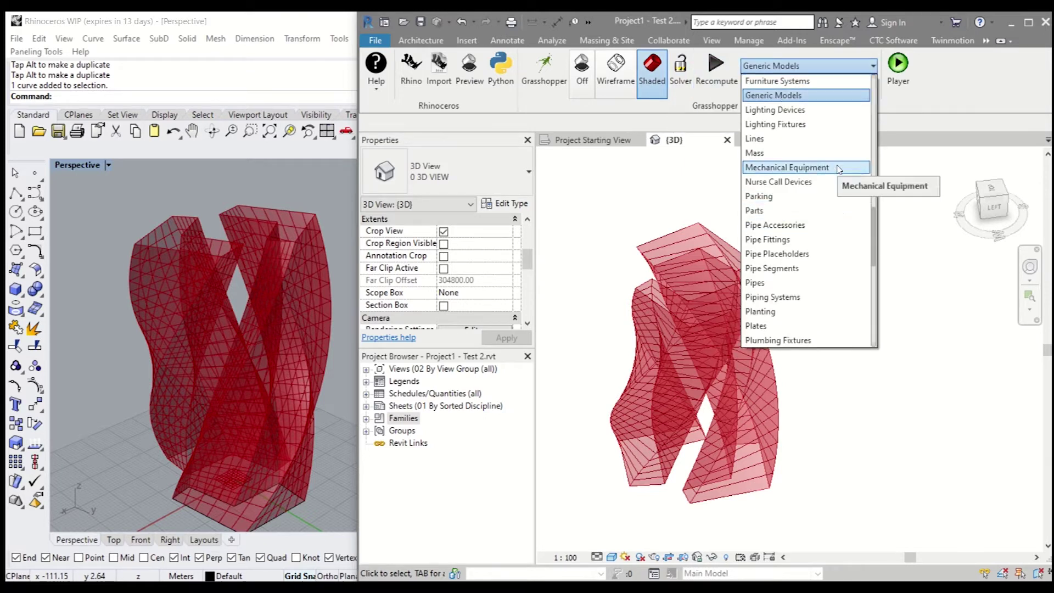
click(879, 149)
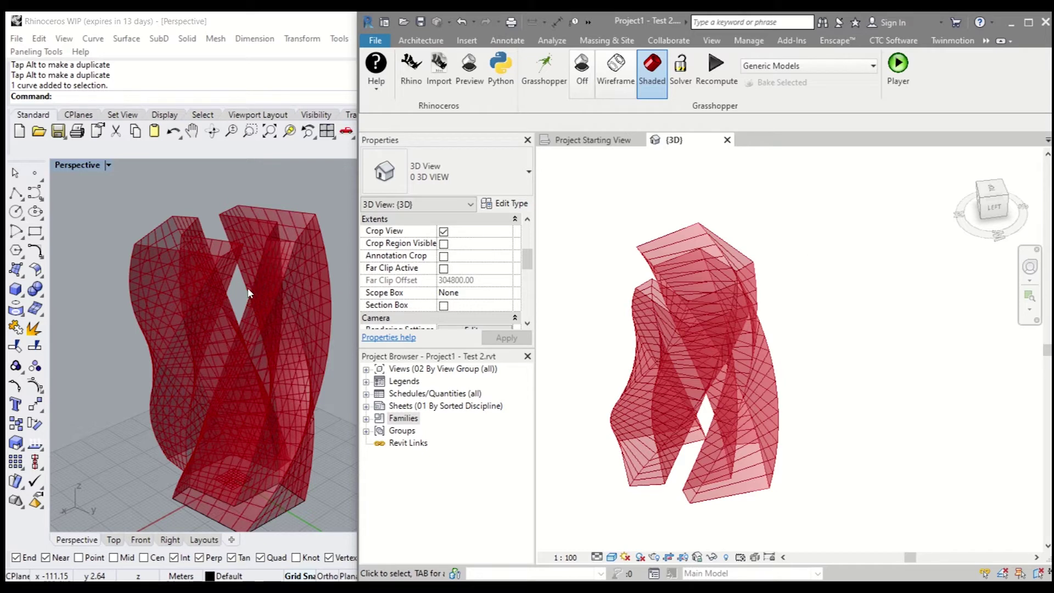
Return to Grasshopper and select the Rotate in the skins group to compare its highlighted preview in Revit and Rhino
click(178, 97)
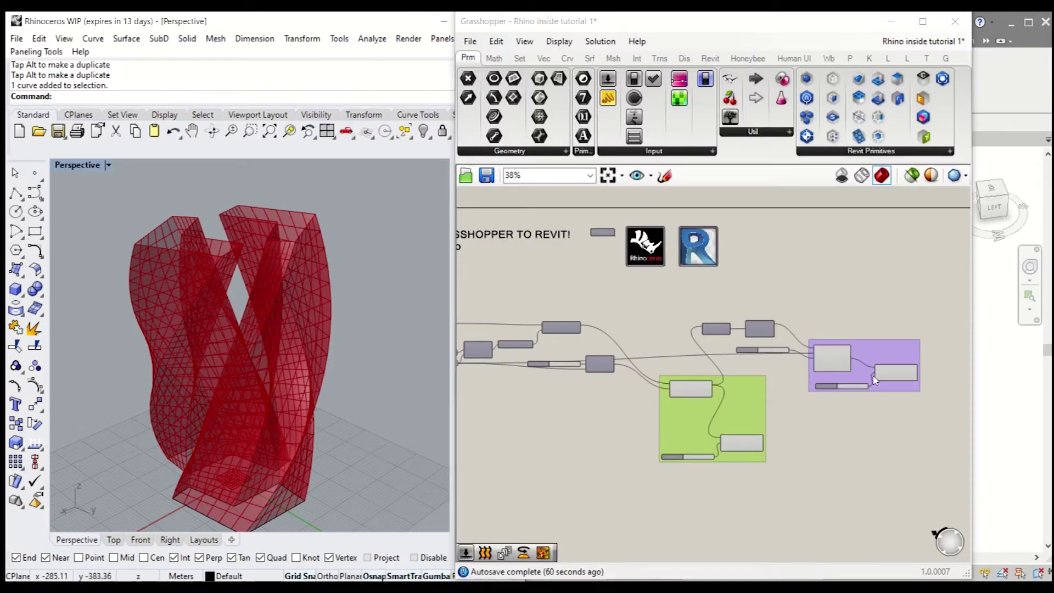
click(911, 370)
scroll(911, 369, up, 4)
drag(749, 37, 406, 42)
click(844, 190)
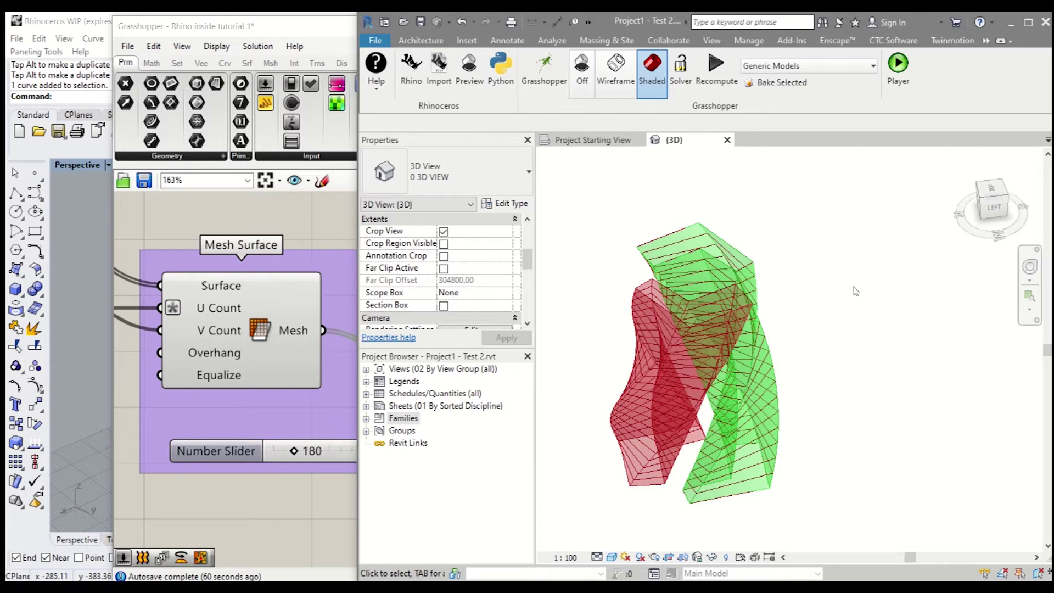
click(328, 219)
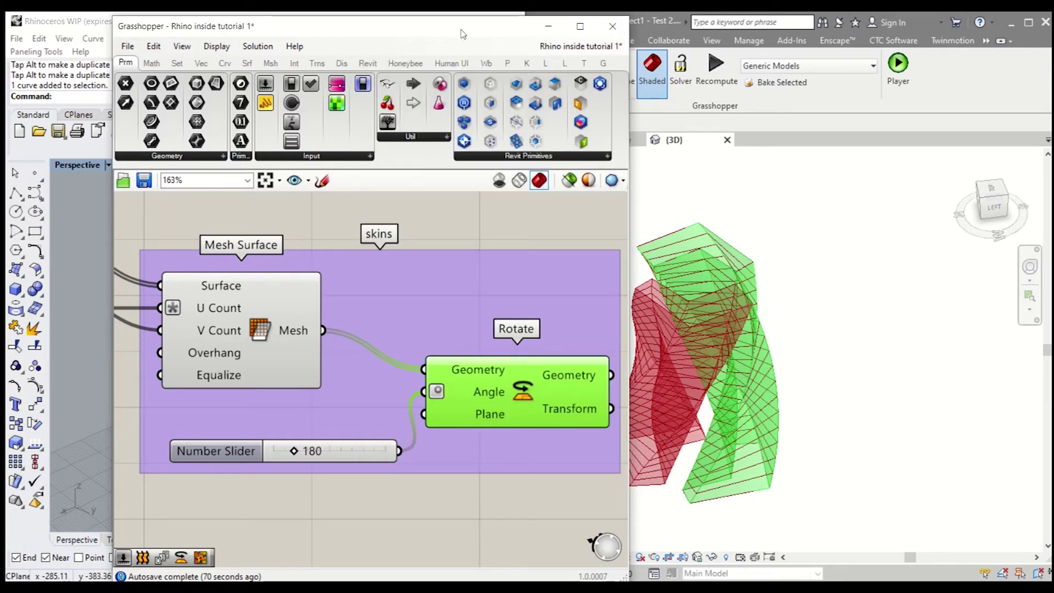
drag(464, 32, 774, 42)
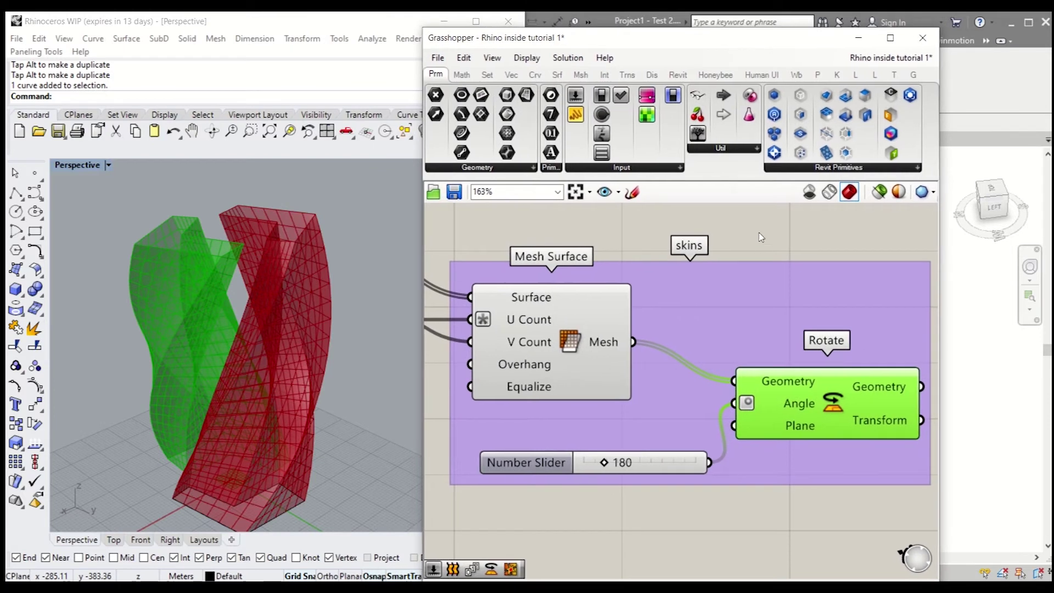
click(739, 228)
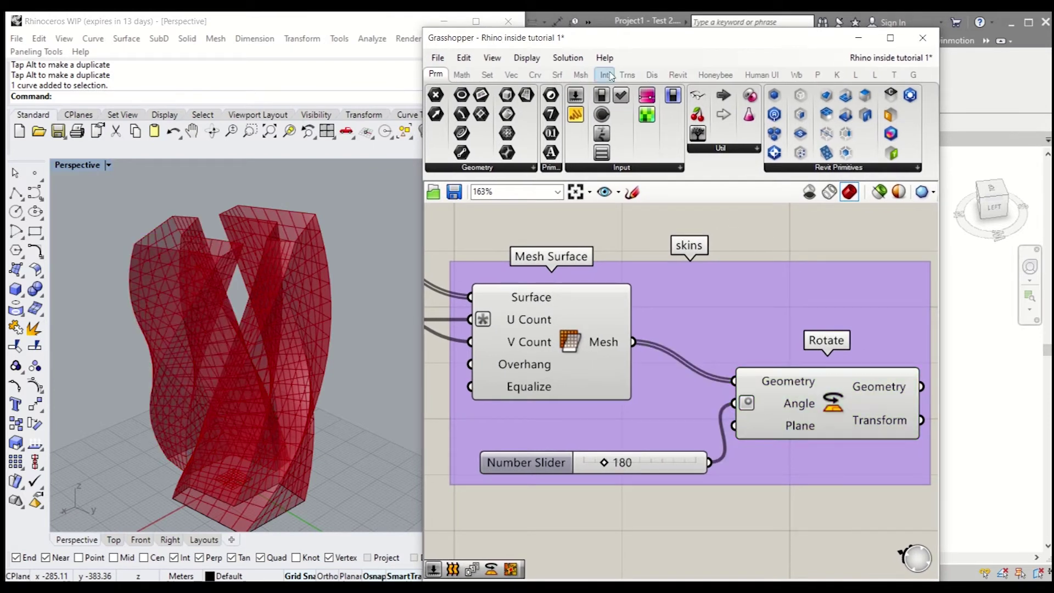
Add the Revit component Add Component (Adaptive) and place it beside the skins group
click(678, 76)
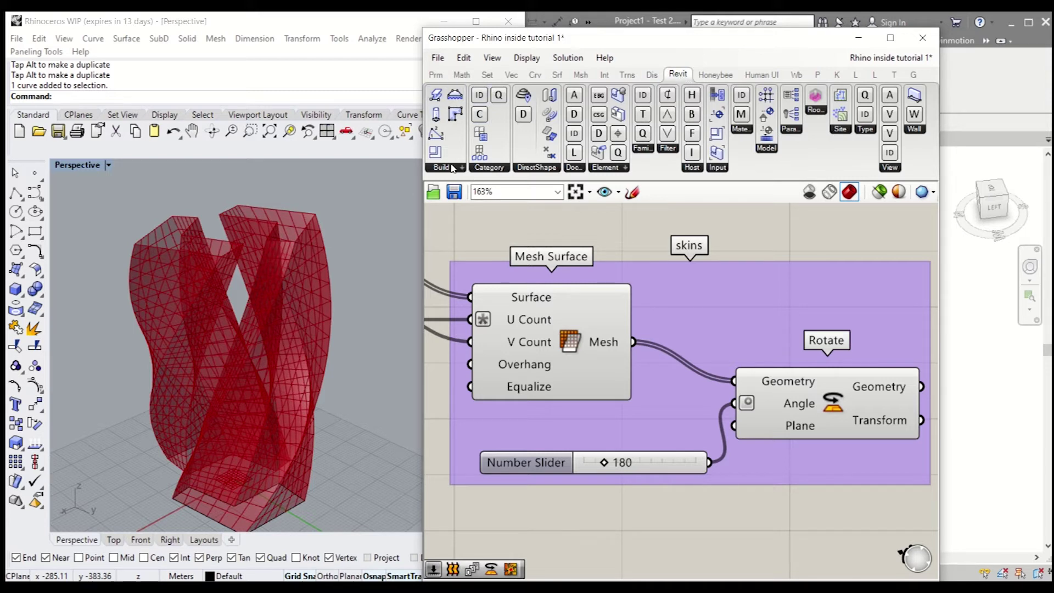
click(452, 168)
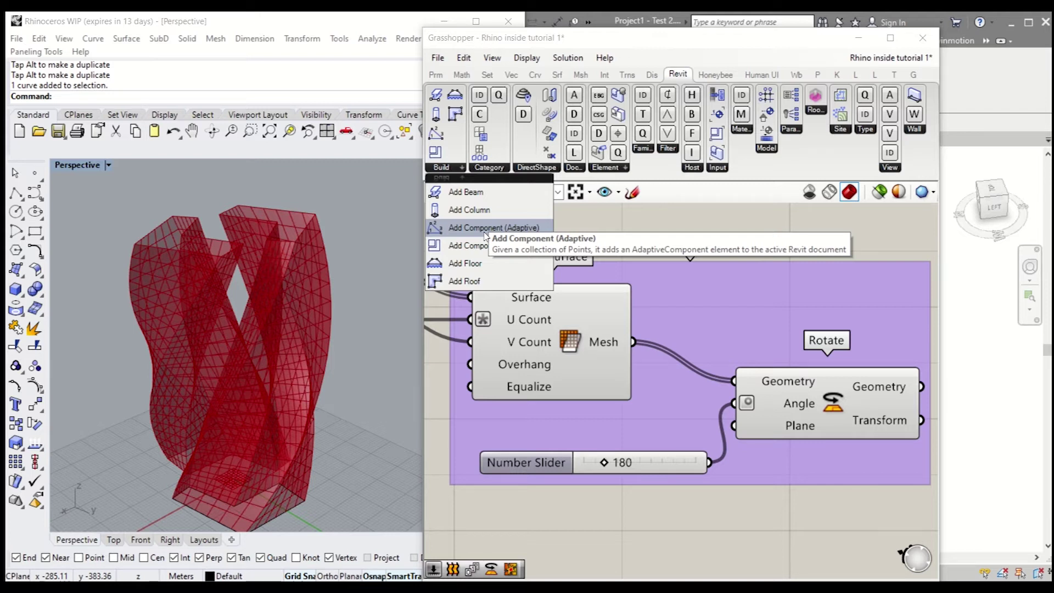
click(505, 227)
scroll(544, 273, down, 5)
scroll(623, 312, up, 3)
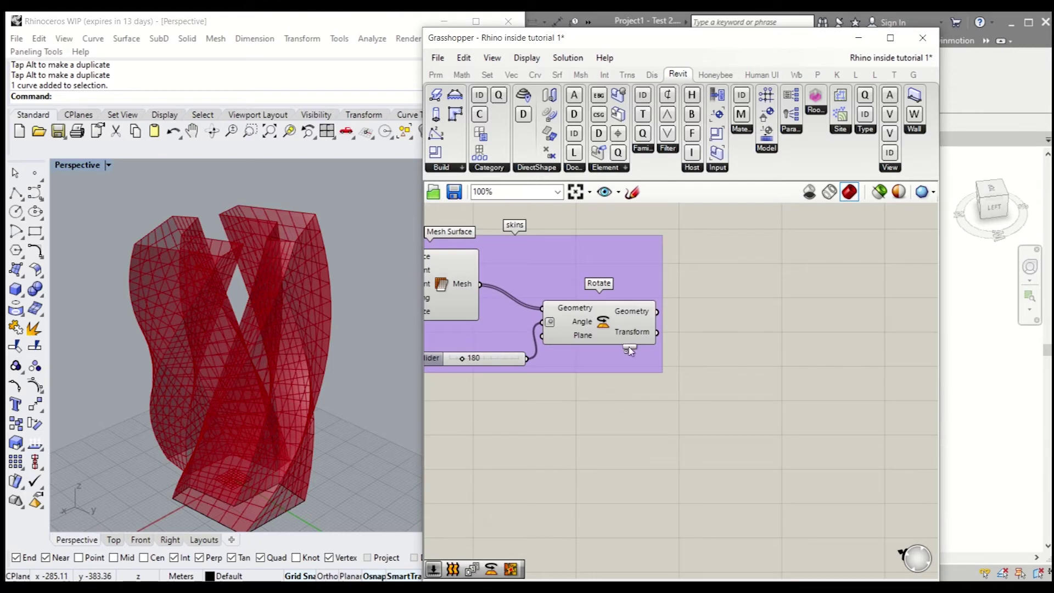
scroll(687, 360, down, 3)
scroll(647, 395, up, 2)
click(723, 393)
drag(727, 398, 874, 383)
Move Mesh Surface upward in the skins group to clear space above the Rotate
scroll(804, 368, down, 5)
scroll(731, 351, up, 7)
scroll(794, 357, down, 5)
scroll(646, 333, up, 6)
scroll(506, 329, down, 4)
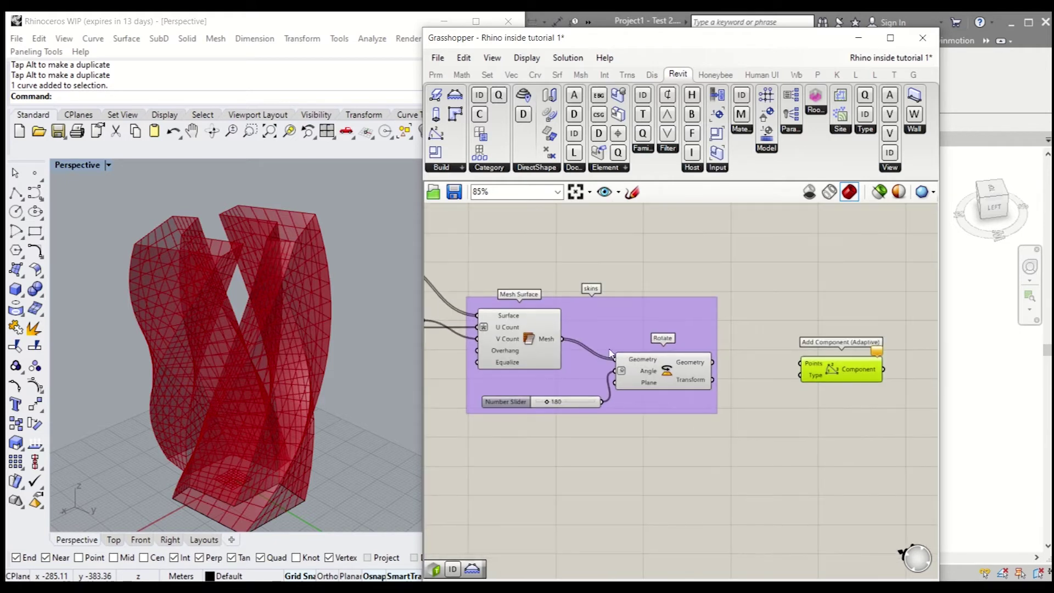
right_drag(611, 353, 750, 361)
drag(681, 354, 680, 270)
double_click(781, 282)
click(776, 312)
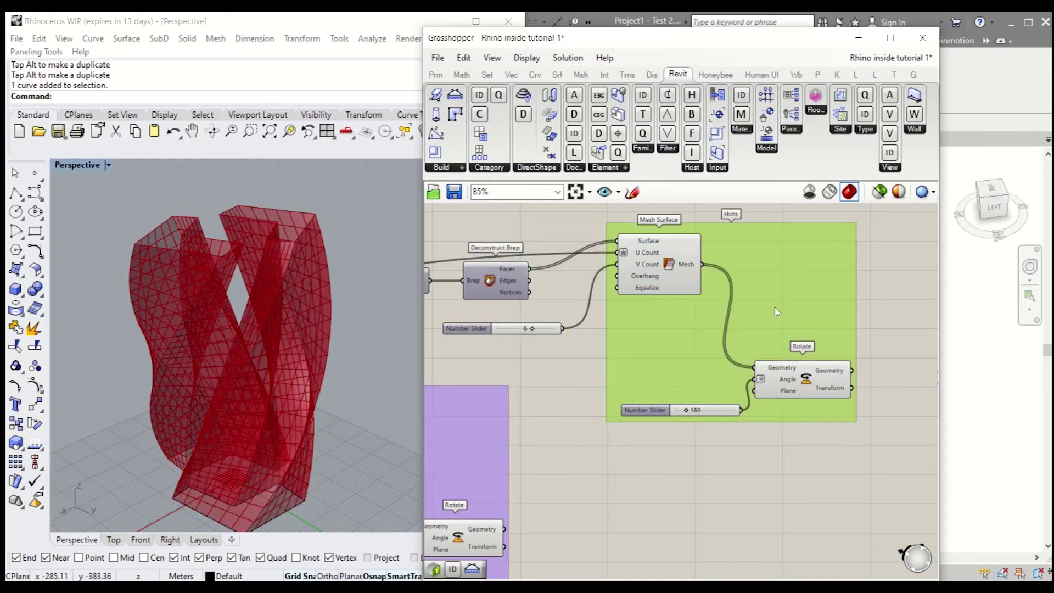
Add a Mesh Explode component above the Rotate and feed it the Mesh output of Mesh Surface
double_click(788, 282)
text(m)
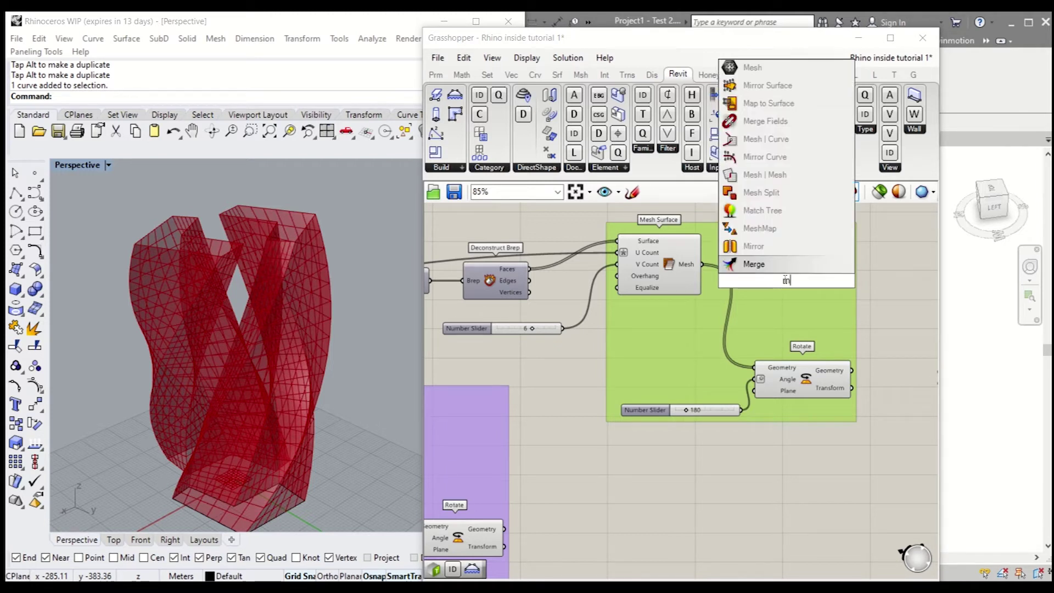
key(BackSpace)
text(mesh explo)
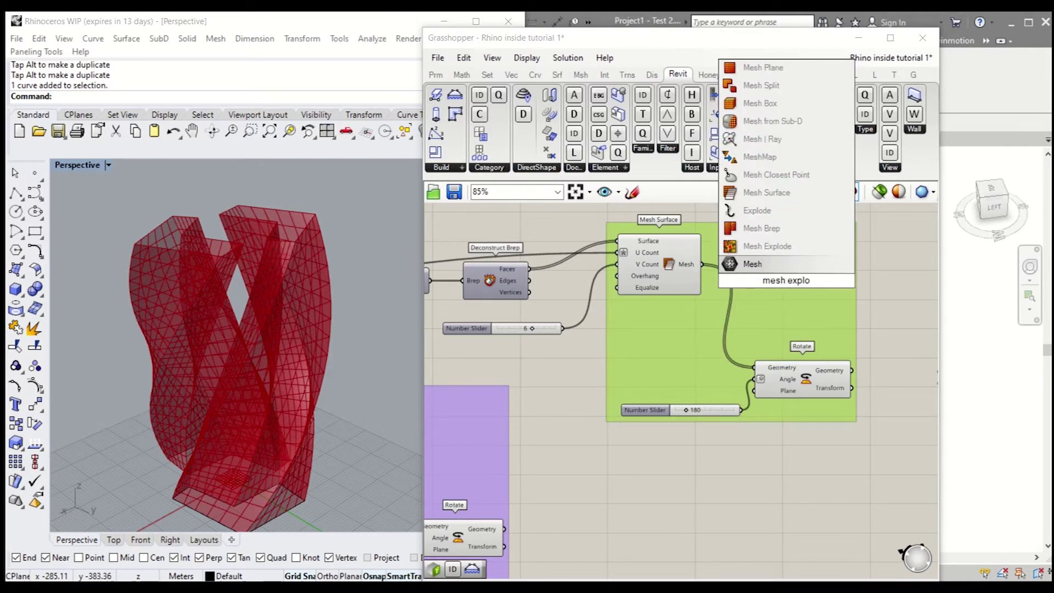
click(798, 245)
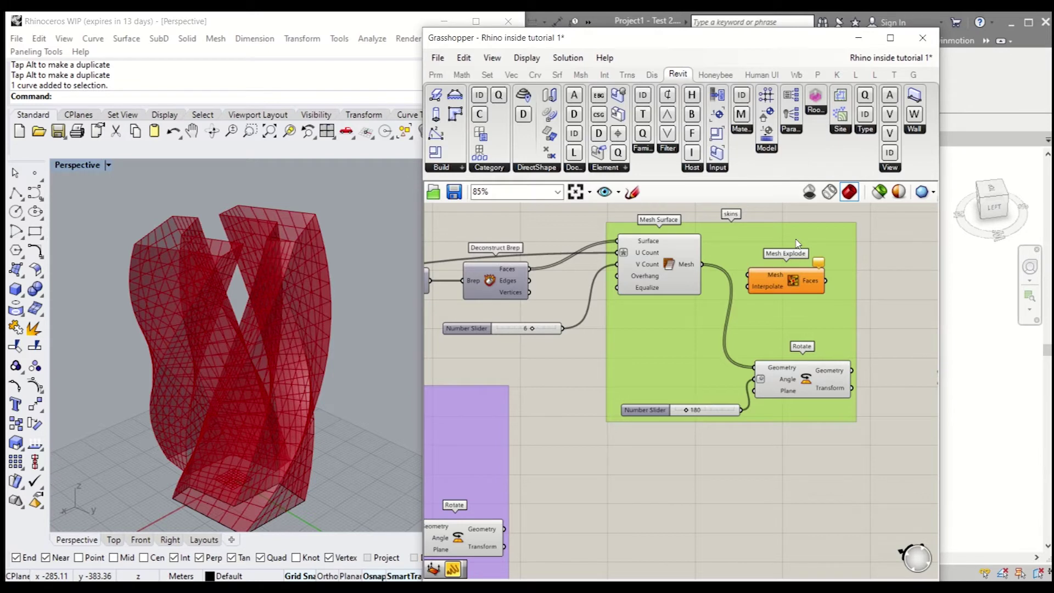
drag(704, 264, 748, 275)
right_drag(758, 329, 703, 330)
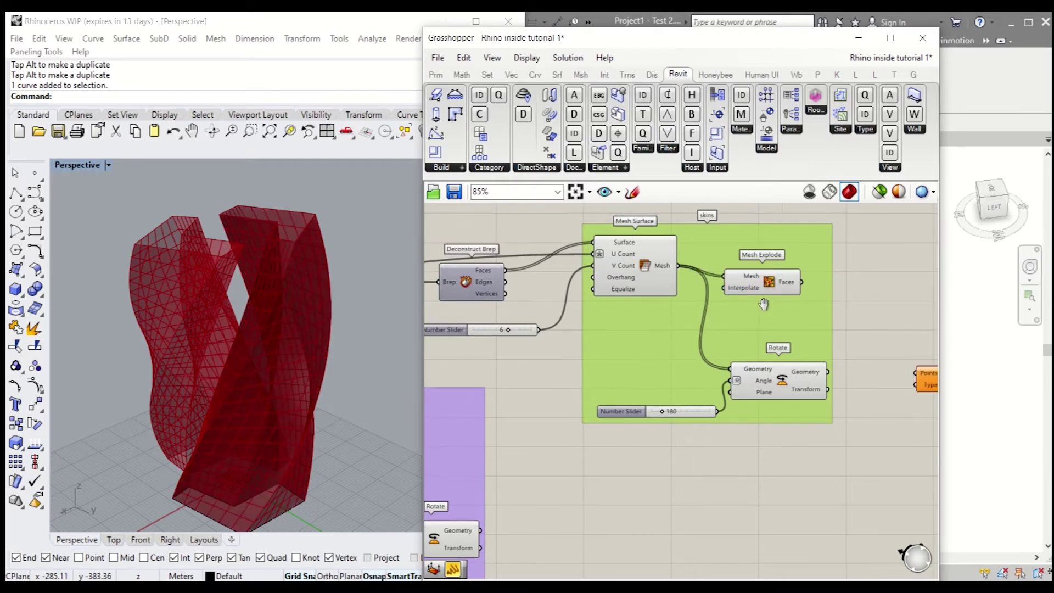
Add a Deconstruct Mesh component outside the skins group and connect the Faces output of Mesh Explode to its Mesh input
click(760, 284)
right_drag(760, 283, 717, 280)
double_click(823, 276)
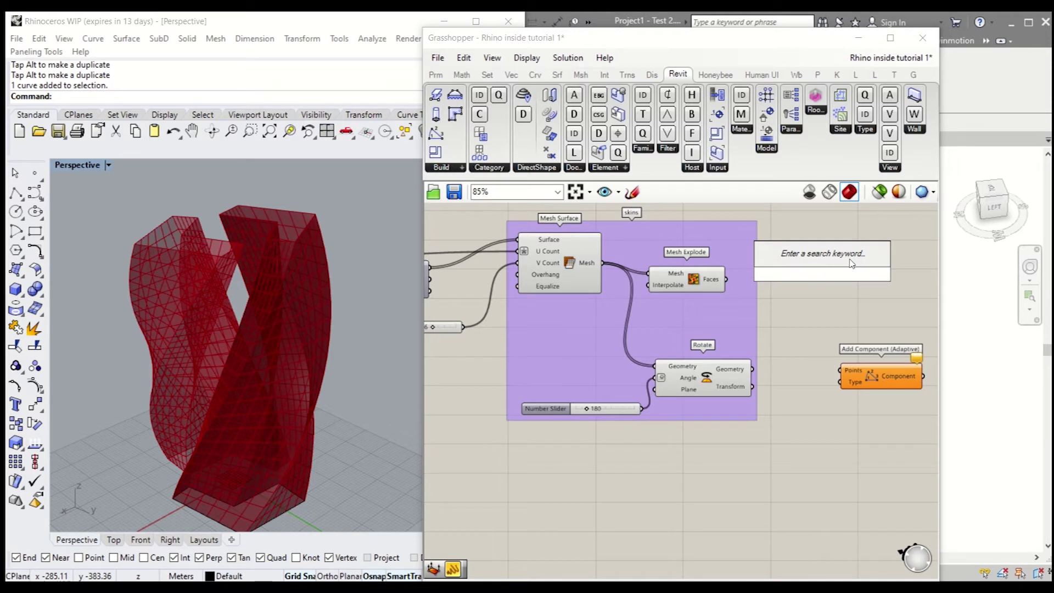
text(deconstr)
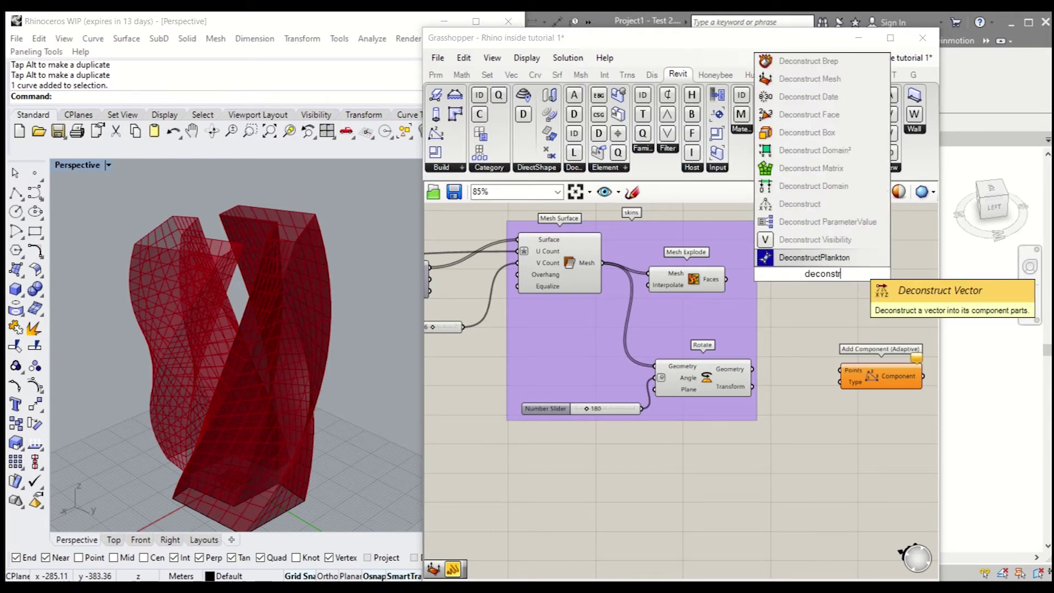
text(uct)
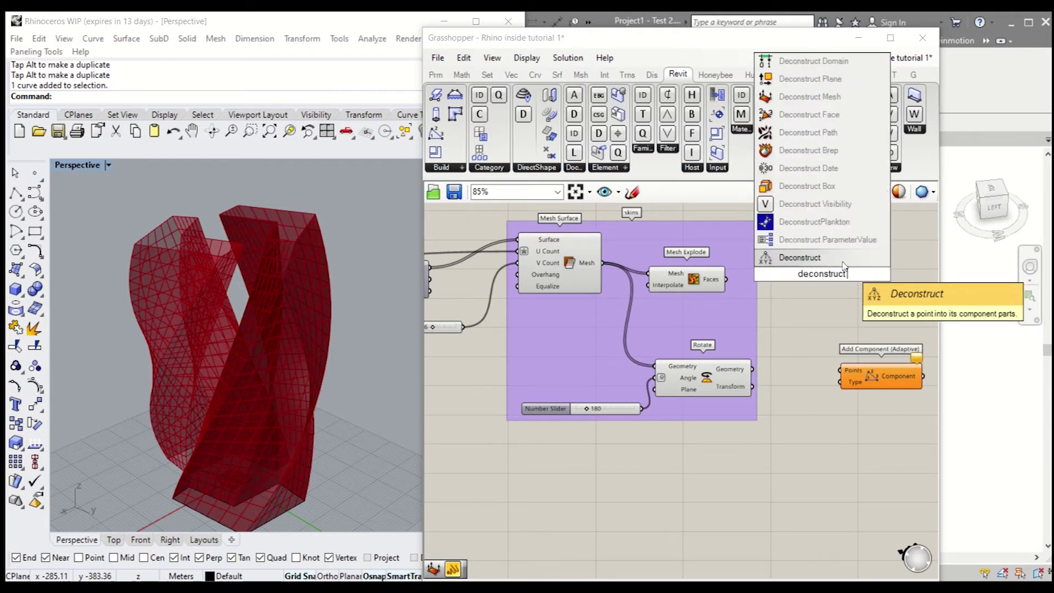
click(811, 96)
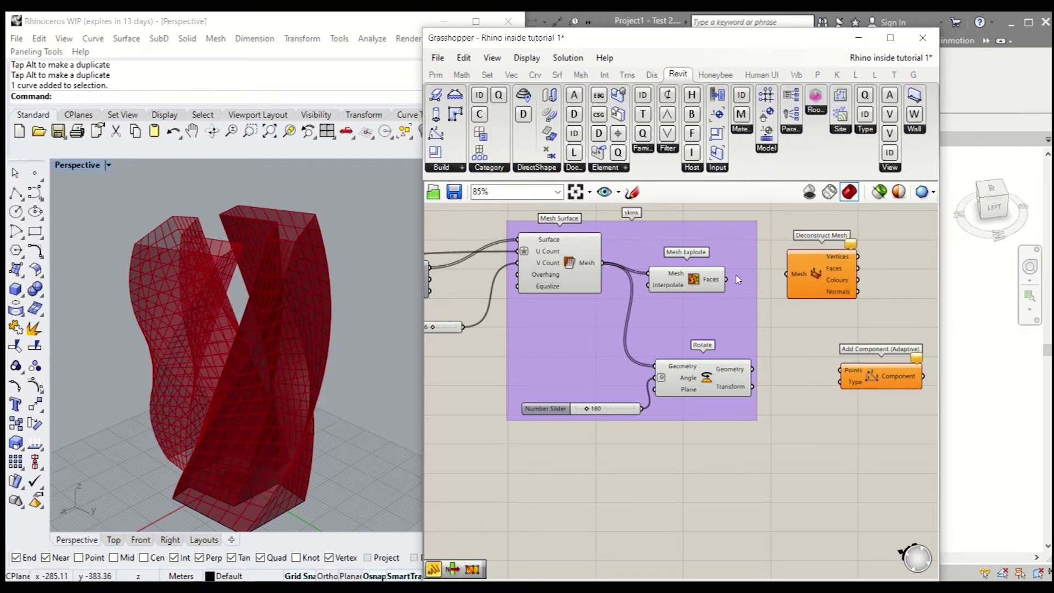
drag(726, 280, 775, 281)
drag(775, 281, 787, 274)
Move Add Component (Adaptive) beside Deconstruct Mesh and connect the Vertices output to its Points input
right_drag(874, 295, 762, 295)
click(796, 374)
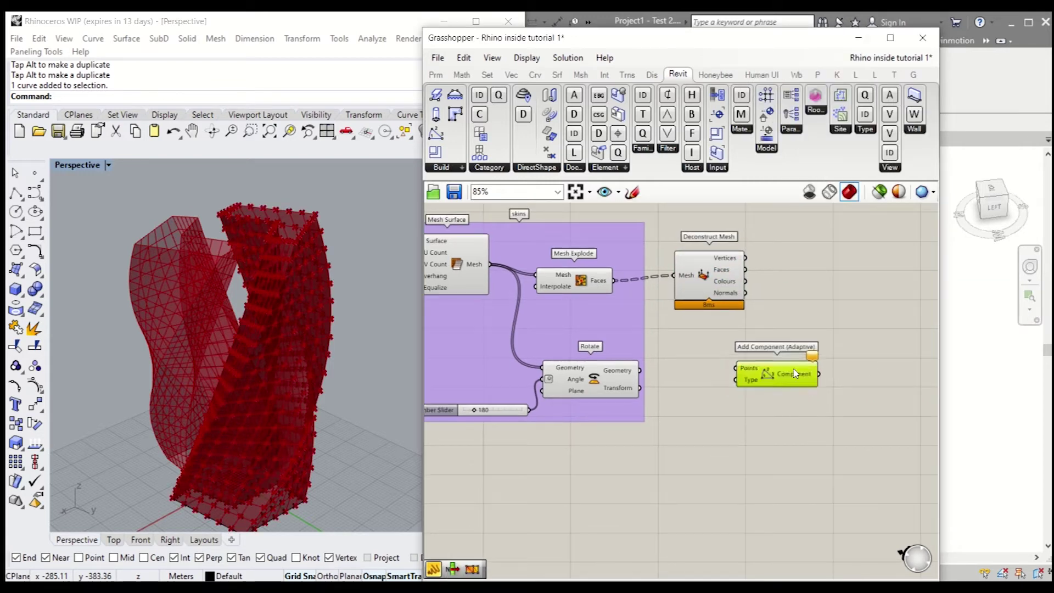
drag(794, 369, 864, 298)
click(771, 303)
scroll(747, 259, up, 4)
drag(745, 258, 828, 283)
Set the Type input of Add Component (Adaptive) to Family1 : Family1, filtering by Model and the Generic Models category
scroll(780, 280, down, 1)
scroll(818, 308, up, 2)
click(769, 349)
right_drag(770, 349, 716, 374)
right_click(741, 324)
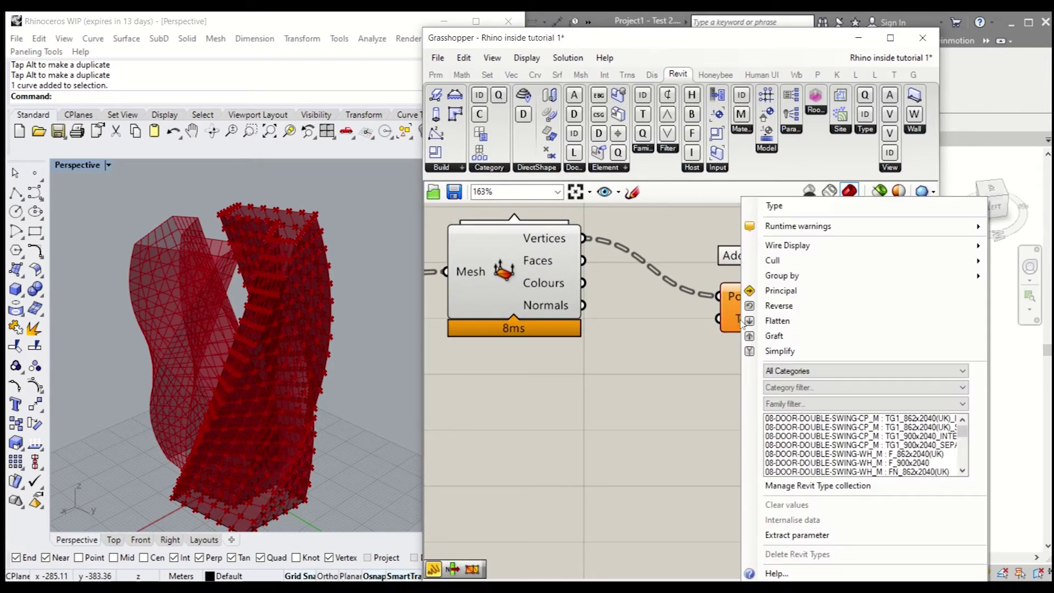
click(826, 372)
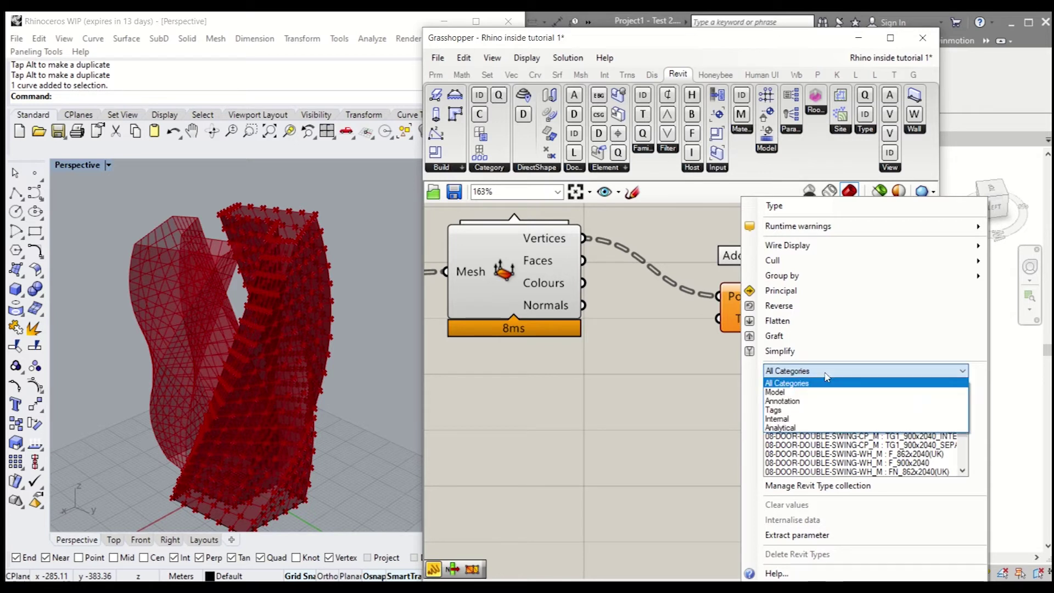
click(823, 392)
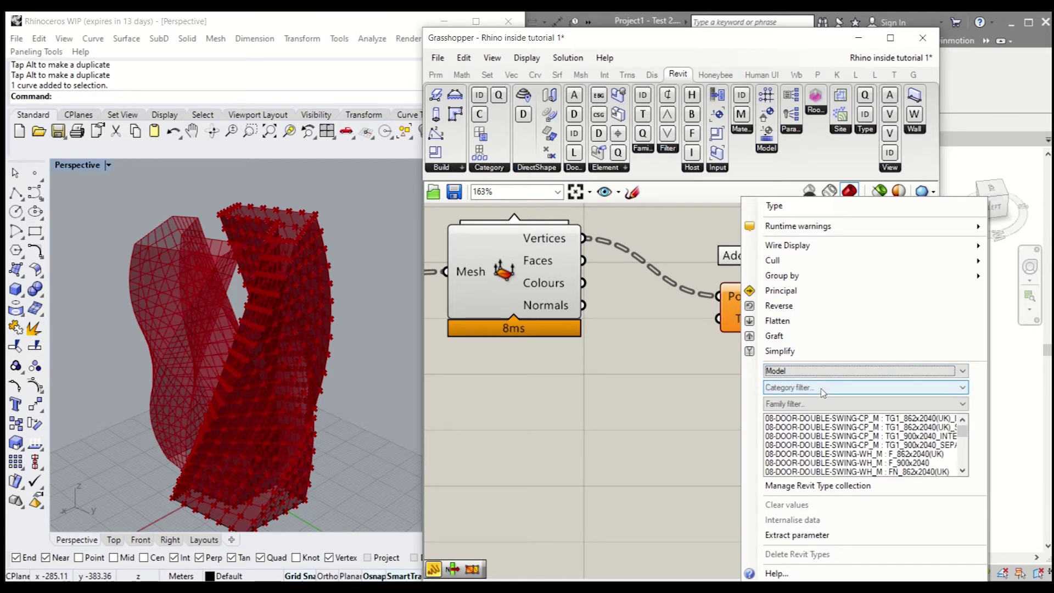
click(837, 389)
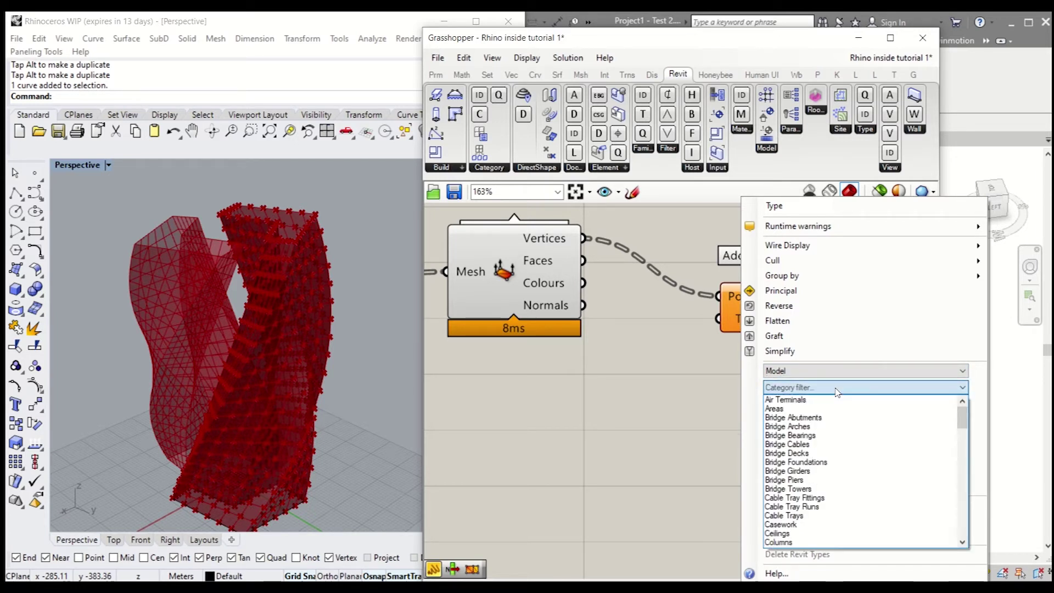
scroll(819, 477, down, 5)
scroll(819, 477, down, 5)
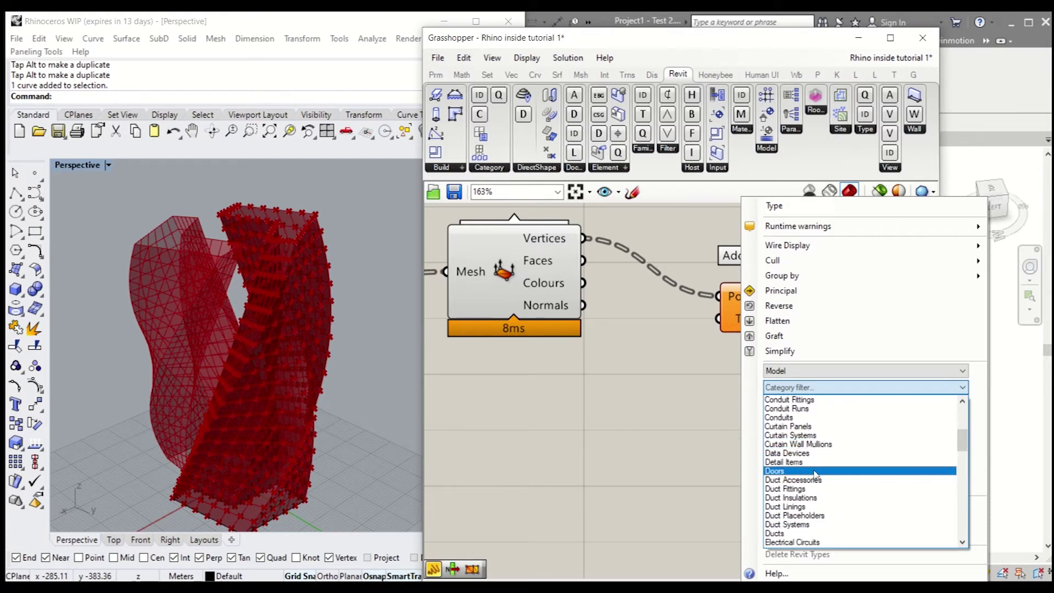
scroll(834, 499, down, 2)
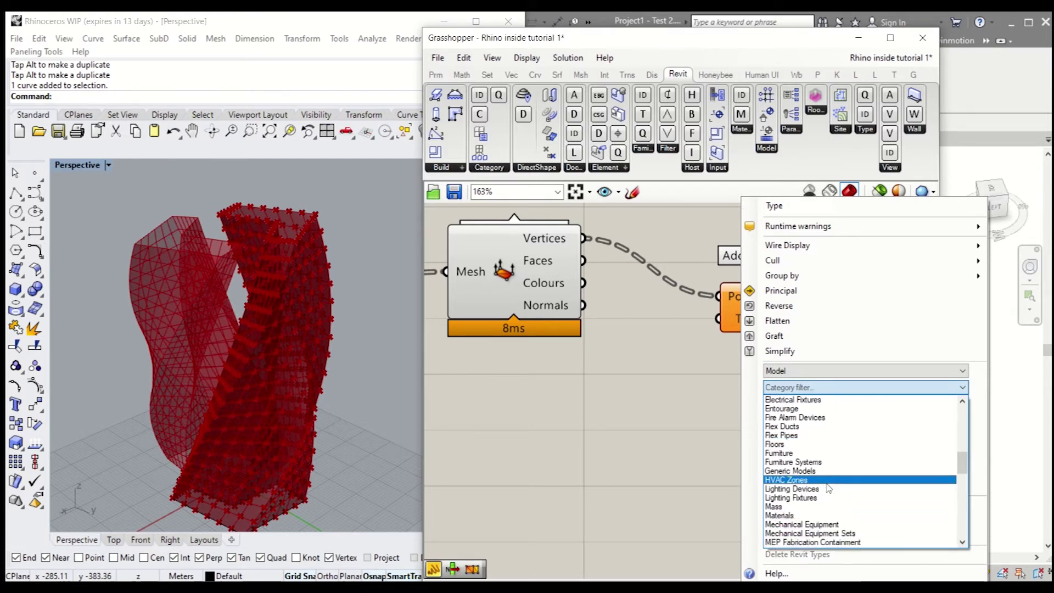
click(823, 467)
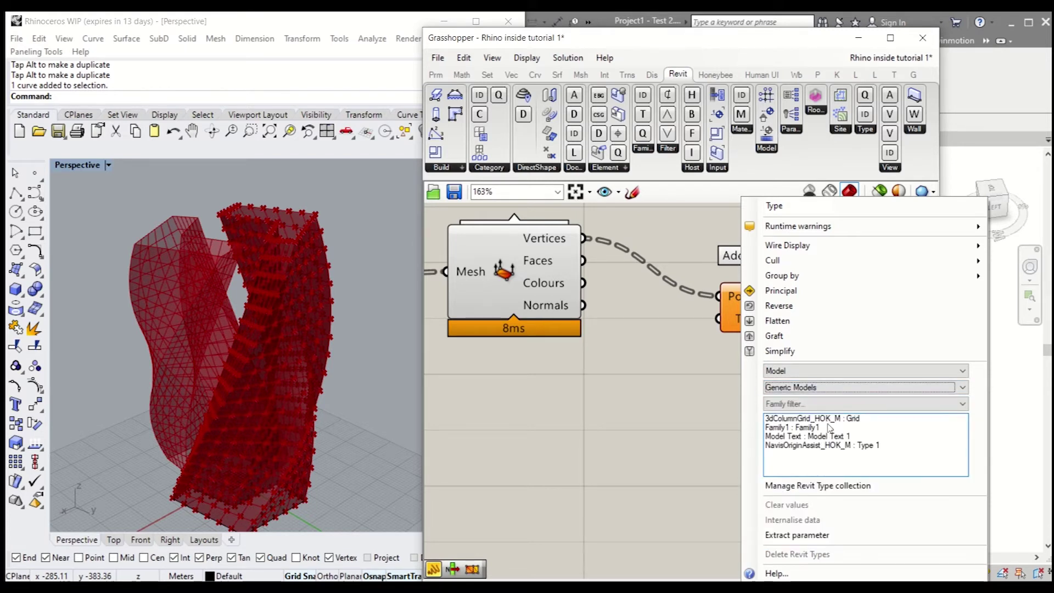
click(774, 428)
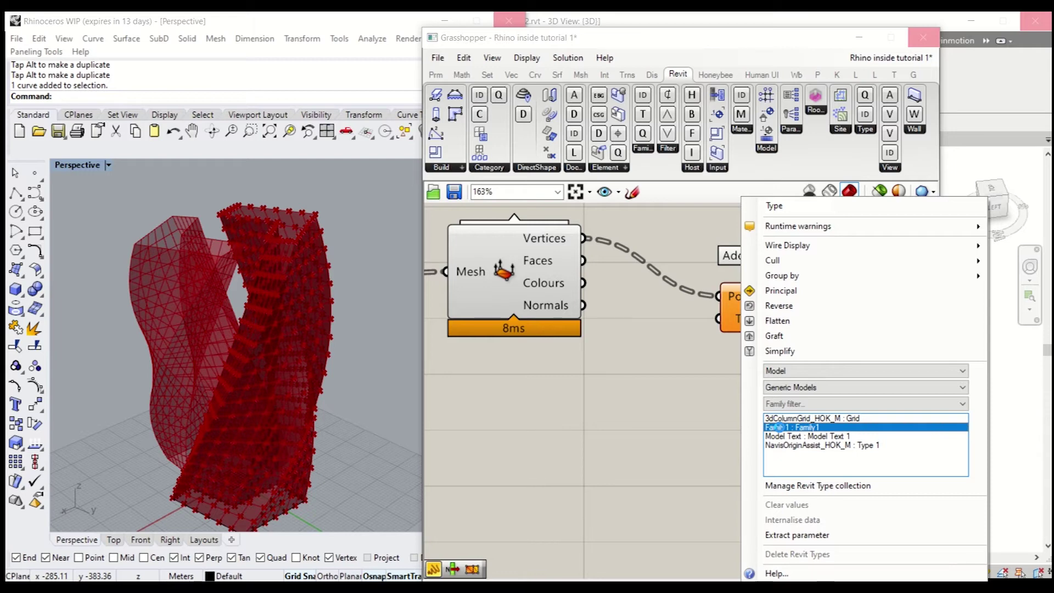
click(777, 427)
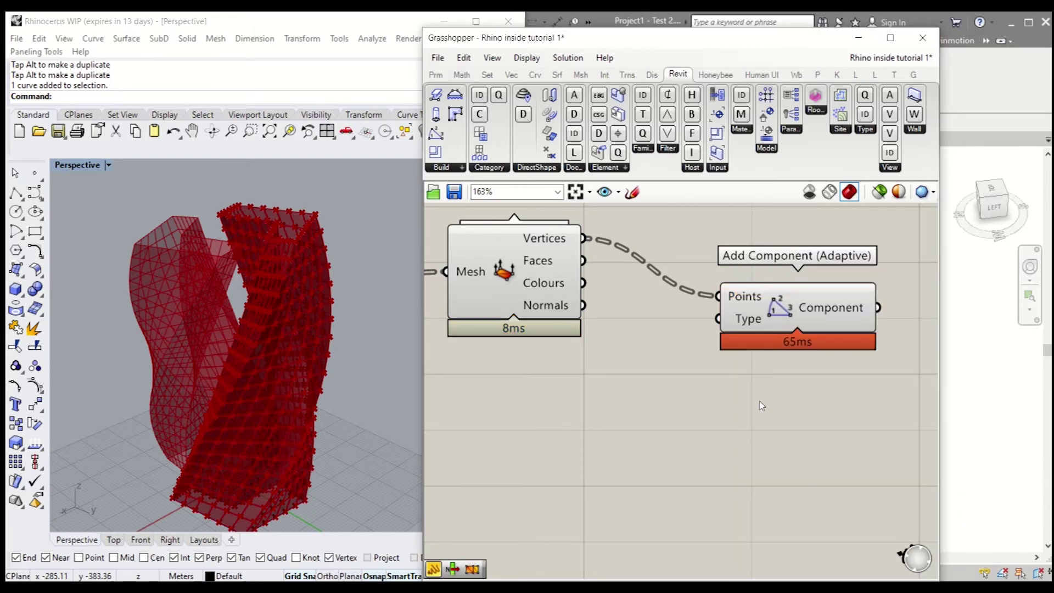
Select Add Component (Adaptive) and examine the generated adaptive panels on the tower in the Rhino viewport and the Revit 3D view
drag(794, 311, 757, 274)
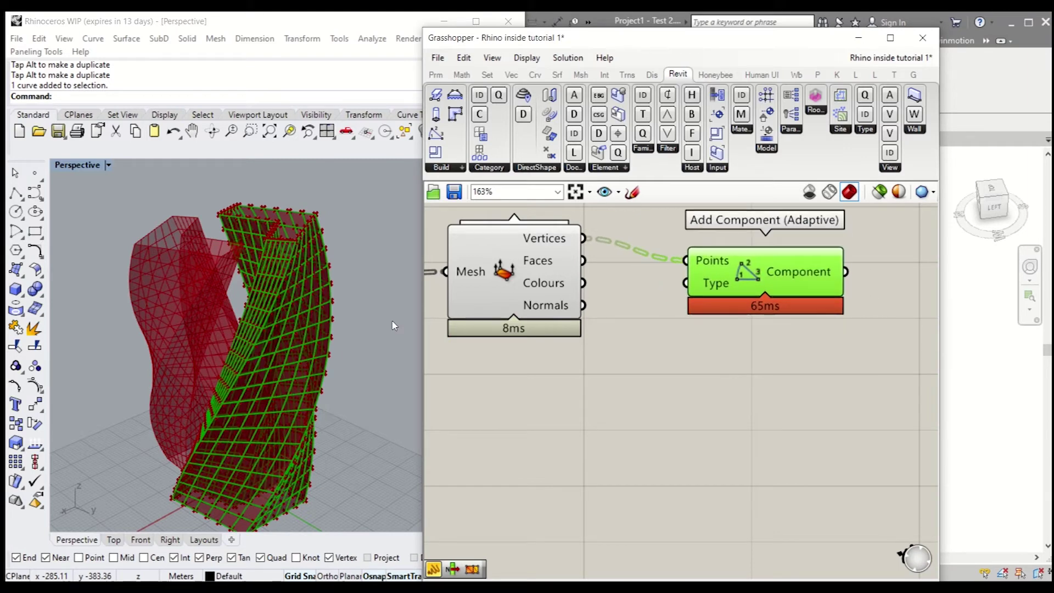
scroll(284, 292, down, 1)
scroll(283, 292, up, 3)
scroll(295, 382, up, 5)
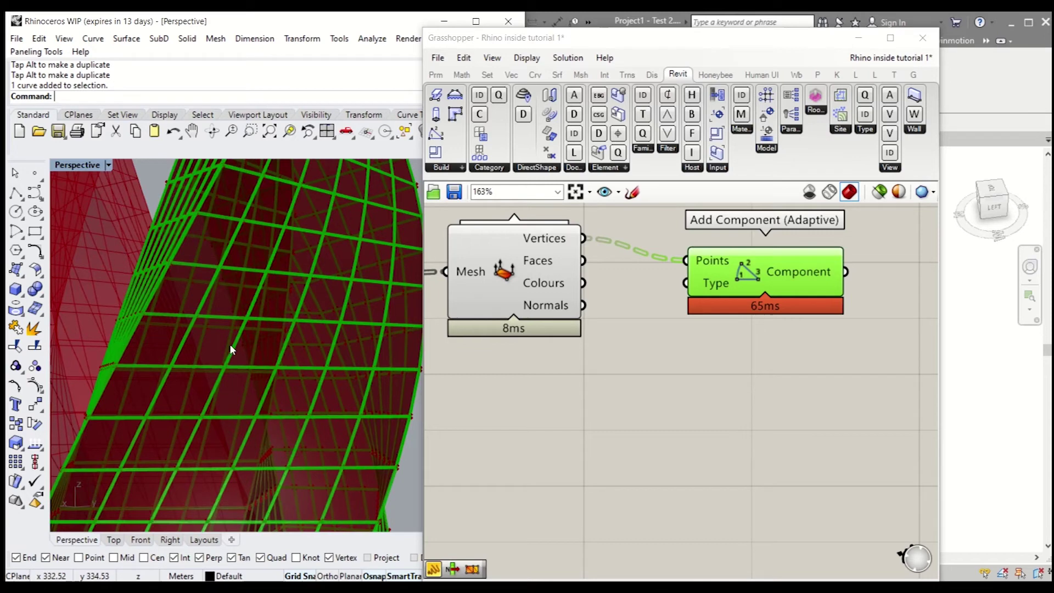
scroll(231, 346, down, 8)
right_drag(260, 361, 203, 398)
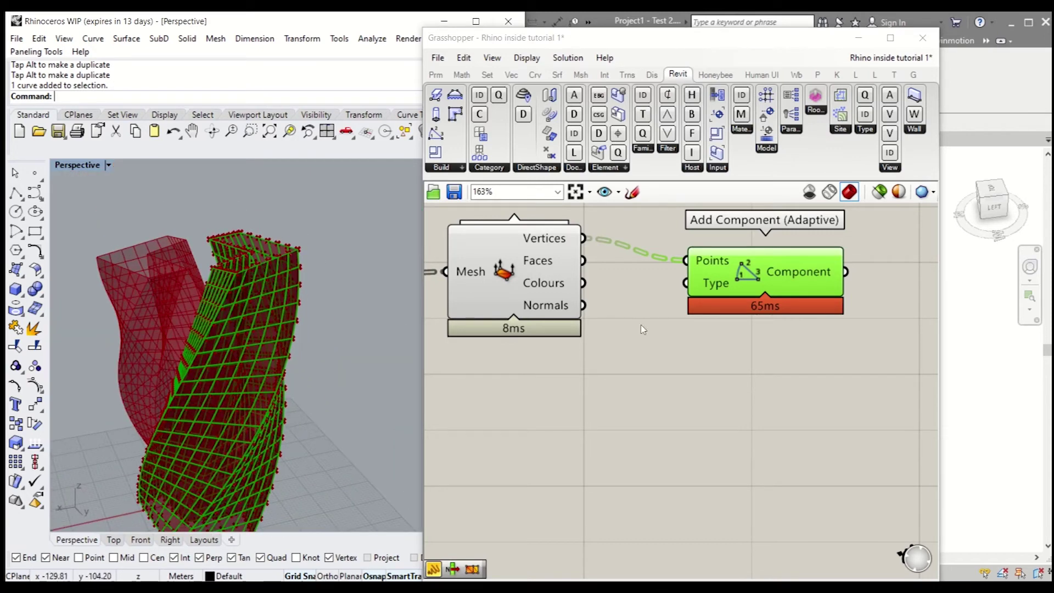
drag(694, 45, 372, 34)
scroll(670, 339, up, 3)
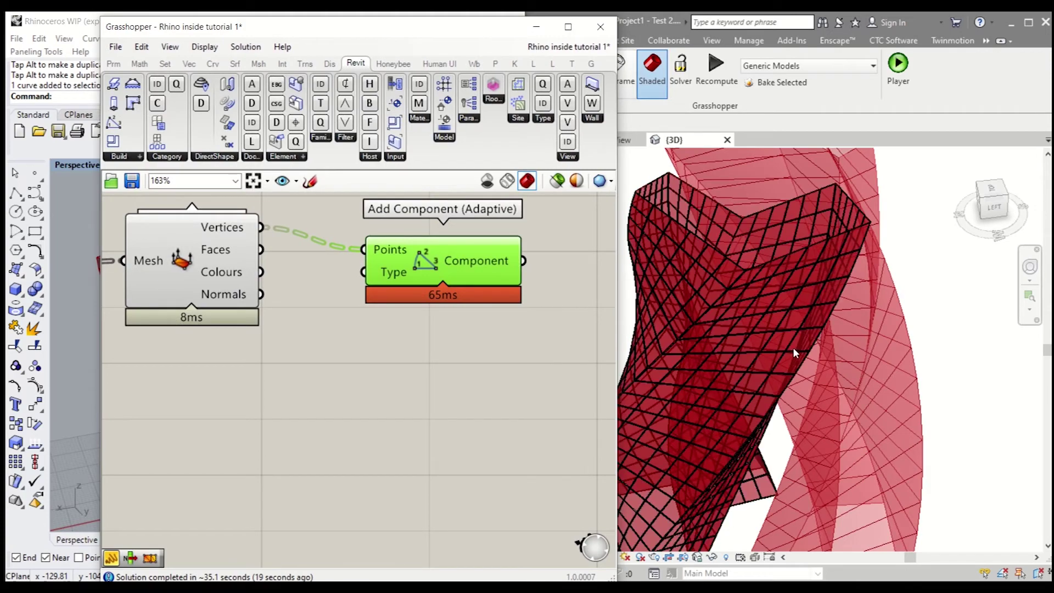
shift+middle_drag(799, 381, 806, 347)
click(291, 447)
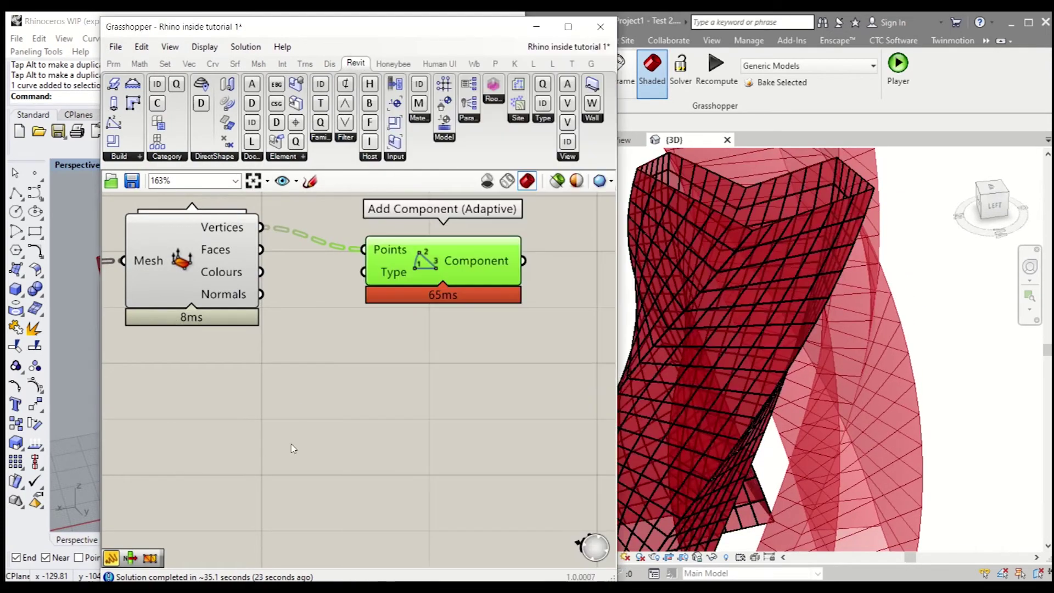
scroll(406, 324, down, 4)
drag(409, 33, 699, 34)
click(676, 373)
right_drag(671, 374, 729, 358)
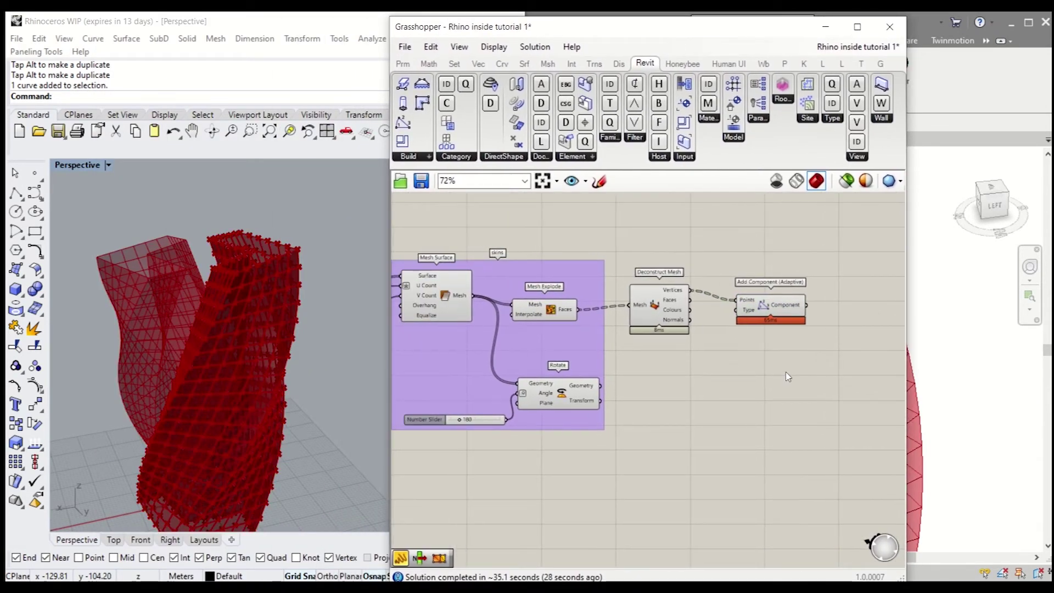
Duplicate Mesh Explode and Deconstruct Mesh below the originals and feed the Geometry output of Rotate to the copied Mesh Explode
right_drag(699, 396, 743, 373)
click(708, 283)
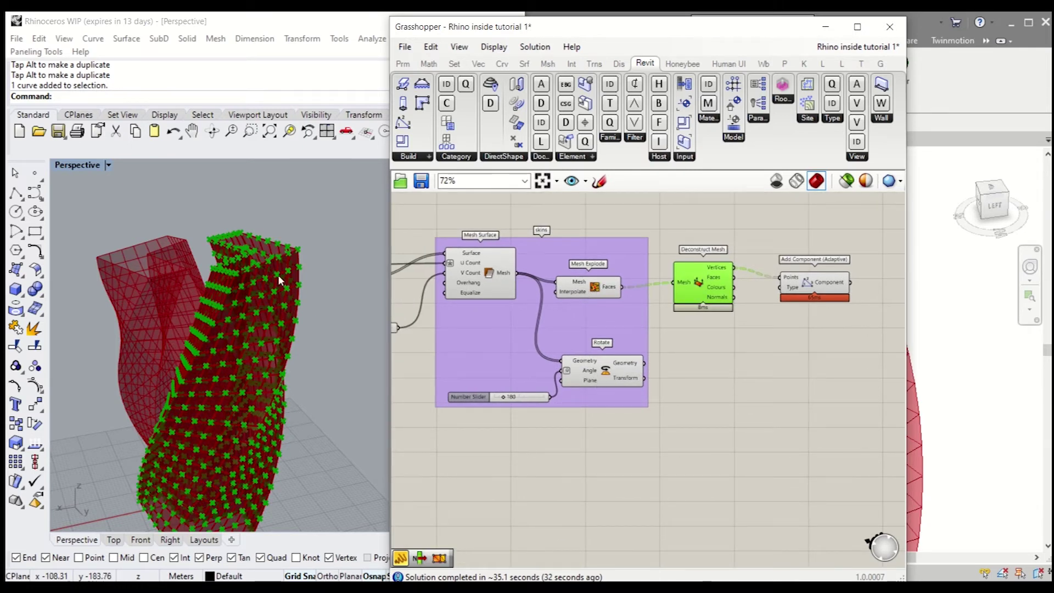
shift+click(602, 288)
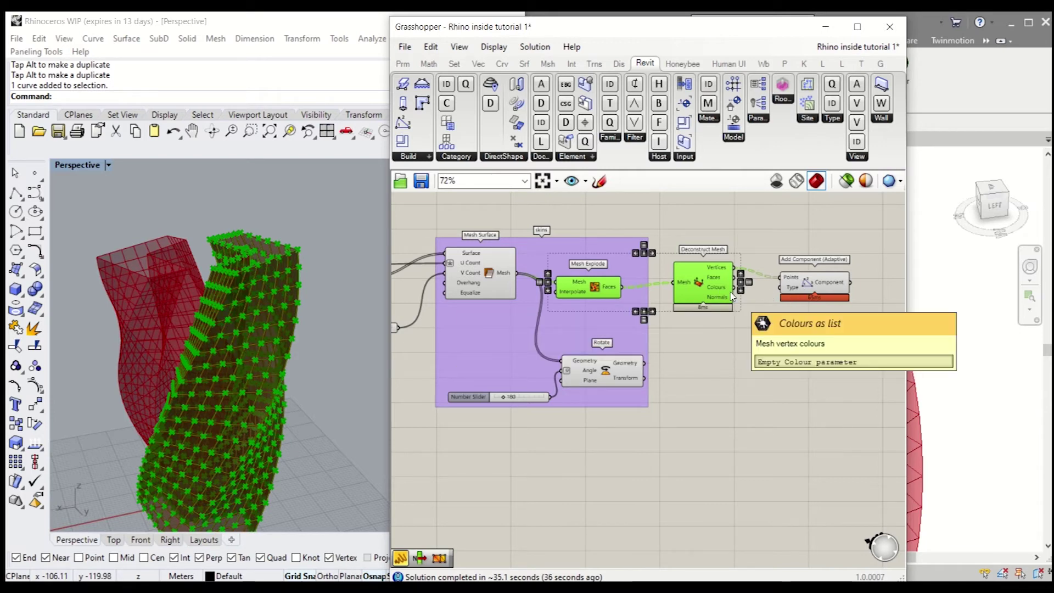
drag(720, 293, 725, 298)
drag(606, 301, 684, 372)
click(784, 424)
right_drag(878, 369, 785, 374)
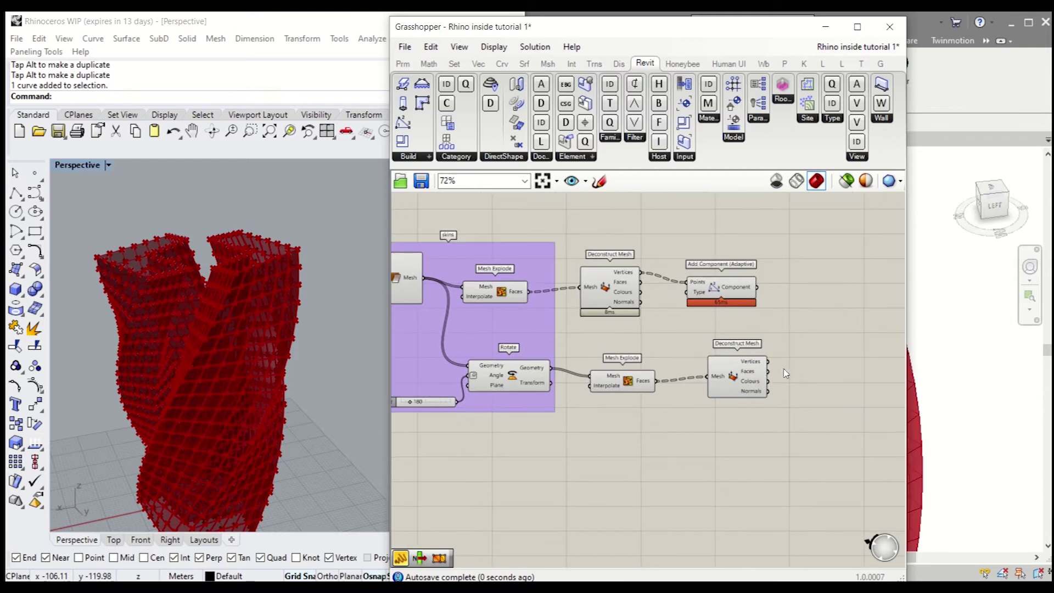
Move the copied Deconstruct Mesh closer to its Mesh Explode and shift Add Component (Adaptive) farther from the original Deconstruct Mesh
drag(746, 372, 719, 362)
drag(722, 280, 791, 274)
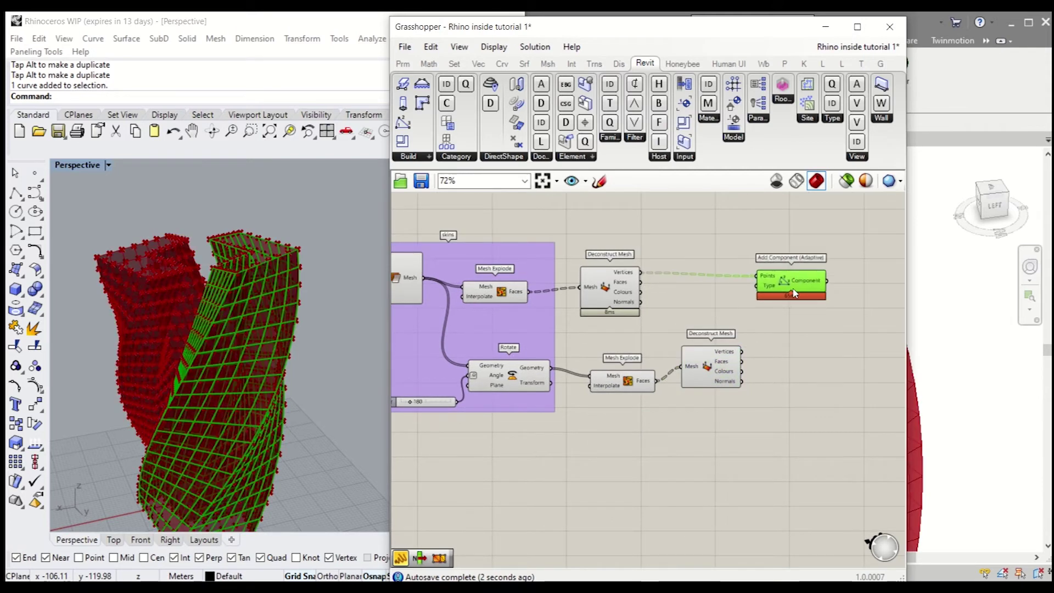
click(802, 326)
right_drag(802, 326, 774, 317)
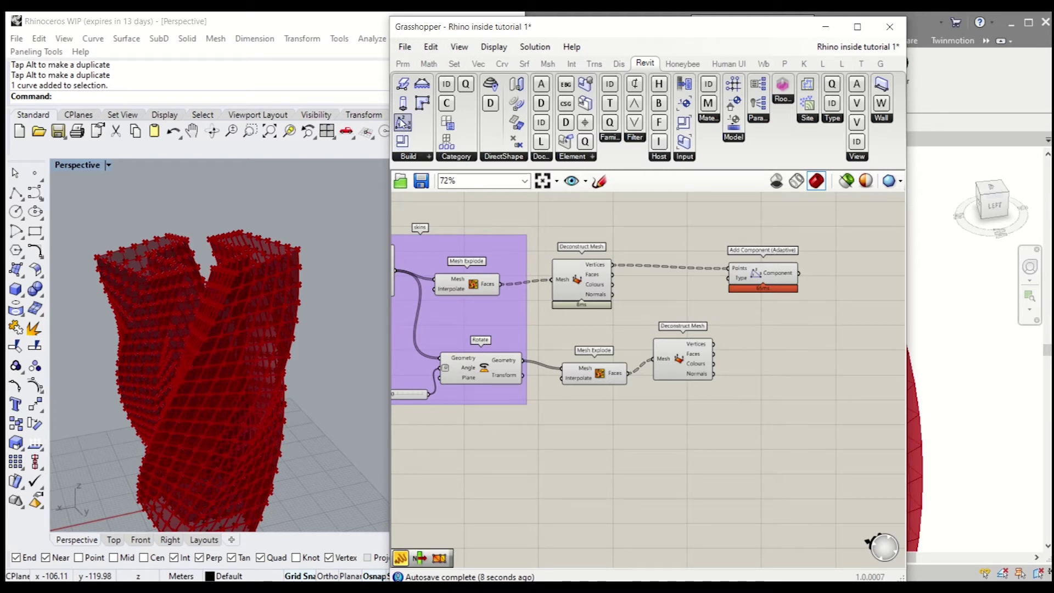
Add a second Add Component (Adaptive) and connect the Vertices output of the copied Deconstruct Mesh to its Points input
click(738, 340)
drag(742, 339, 773, 356)
scroll(720, 343, up, 1)
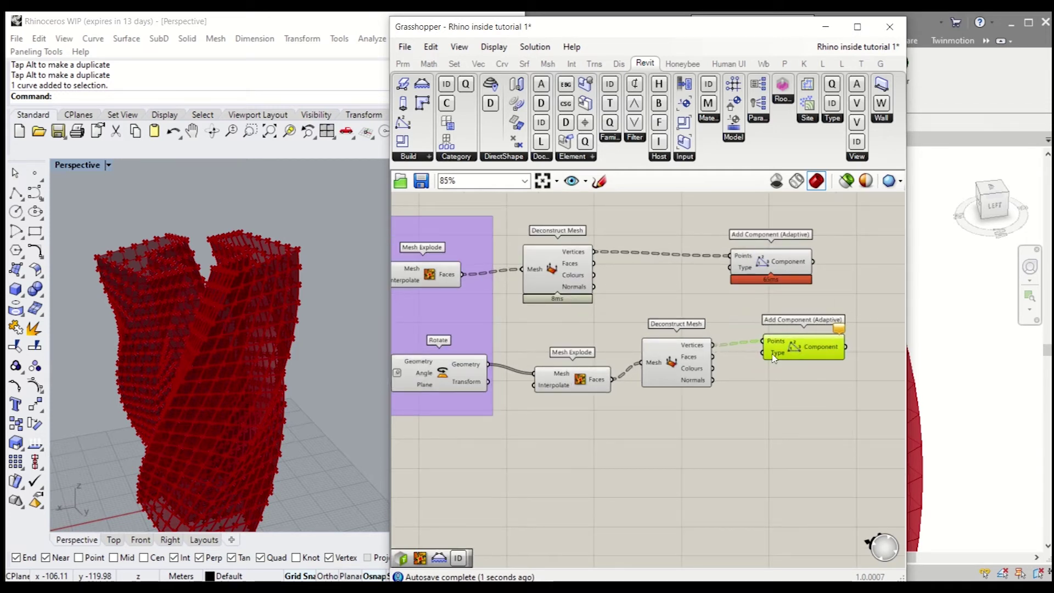
right_click(775, 358)
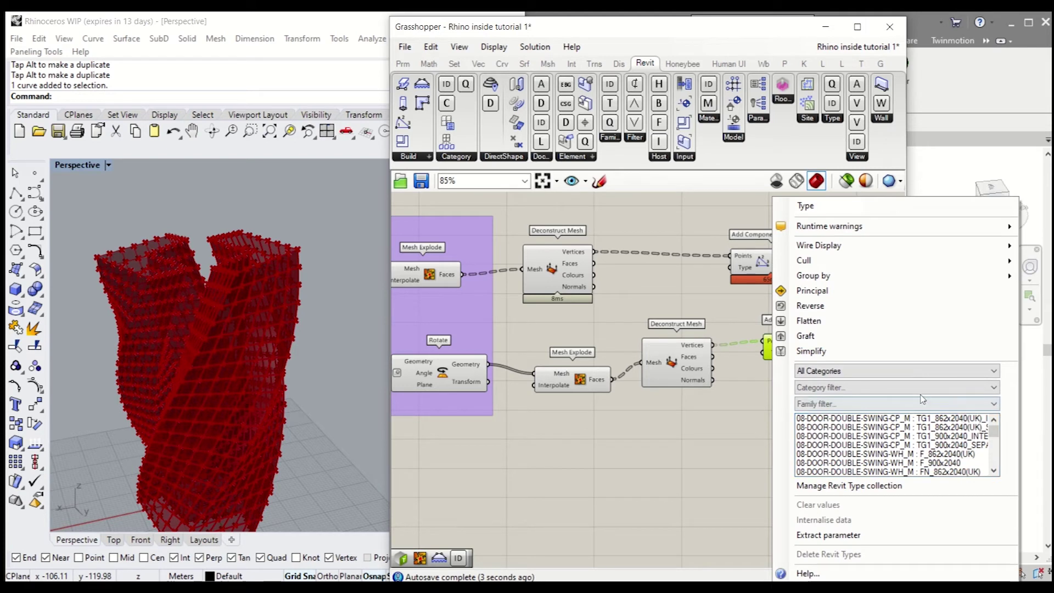
click(922, 371)
click(925, 383)
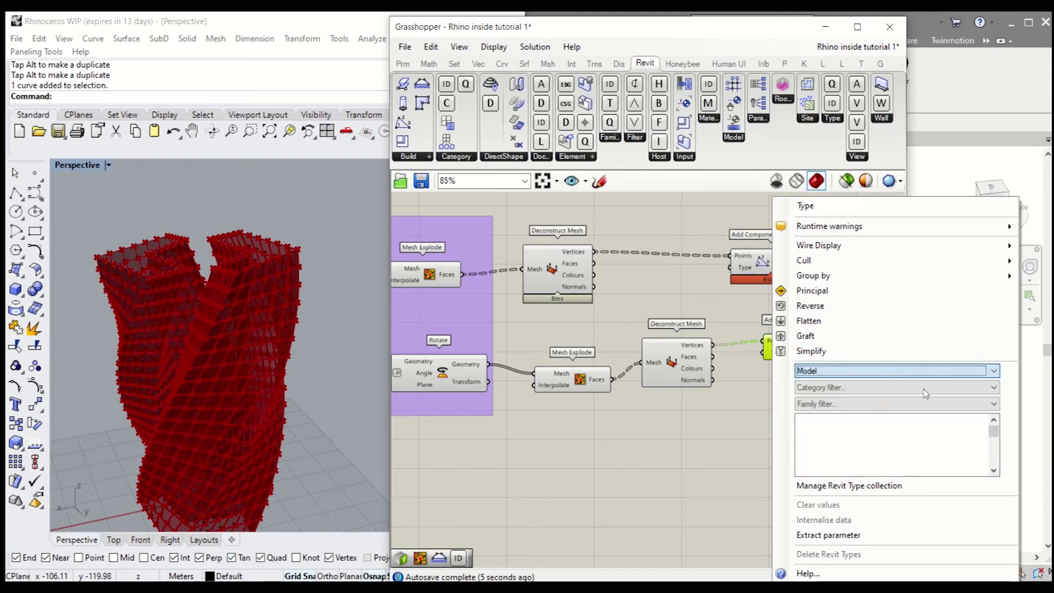
click(892, 387)
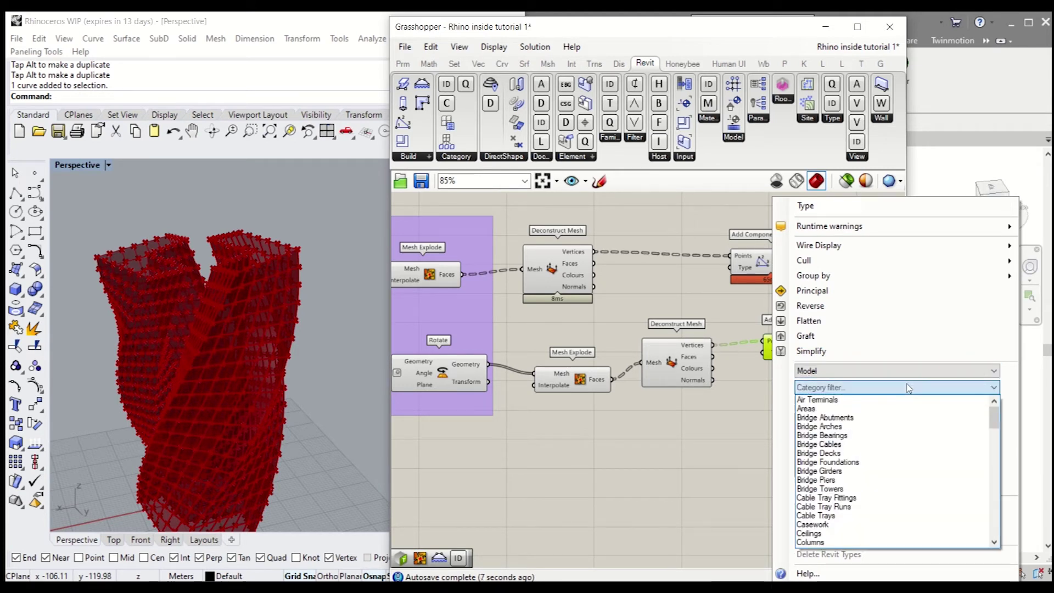
click(724, 448)
Add a Revit Type parameter and place it between the two rows of mesh and adaptive components
double_click(723, 446)
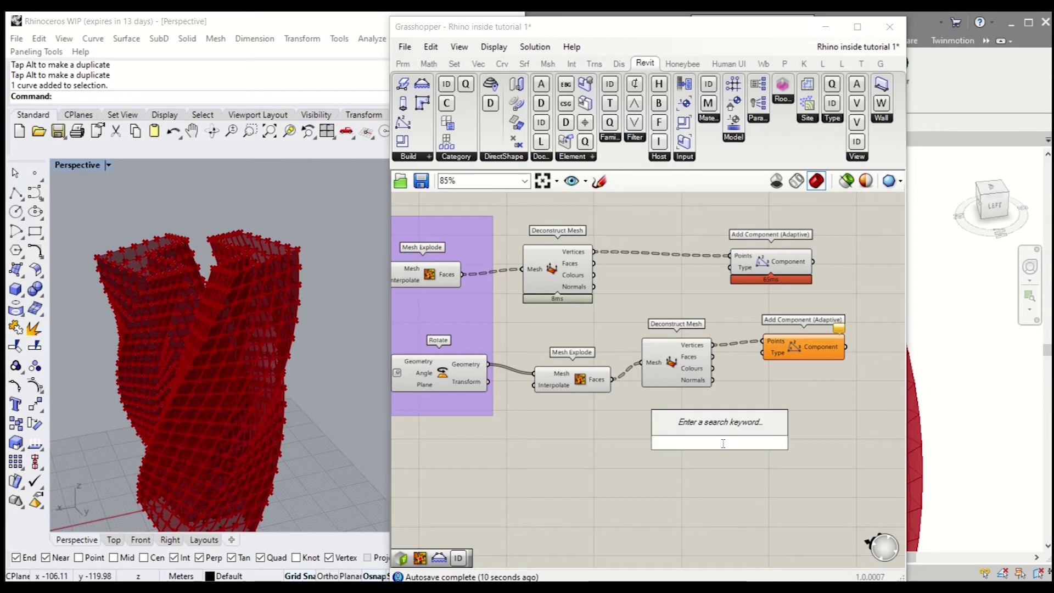
text(type)
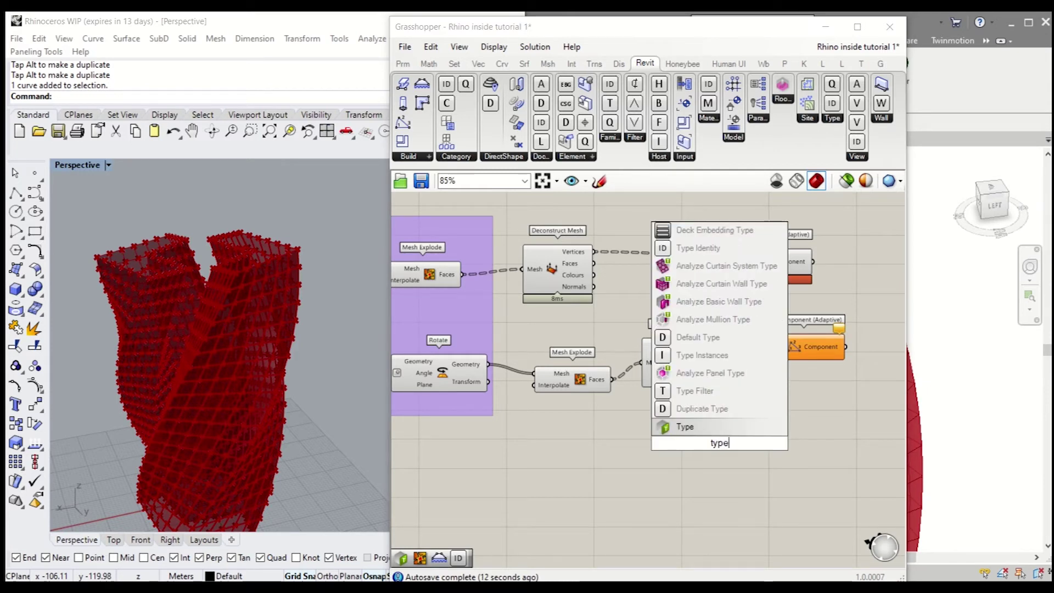
click(687, 432)
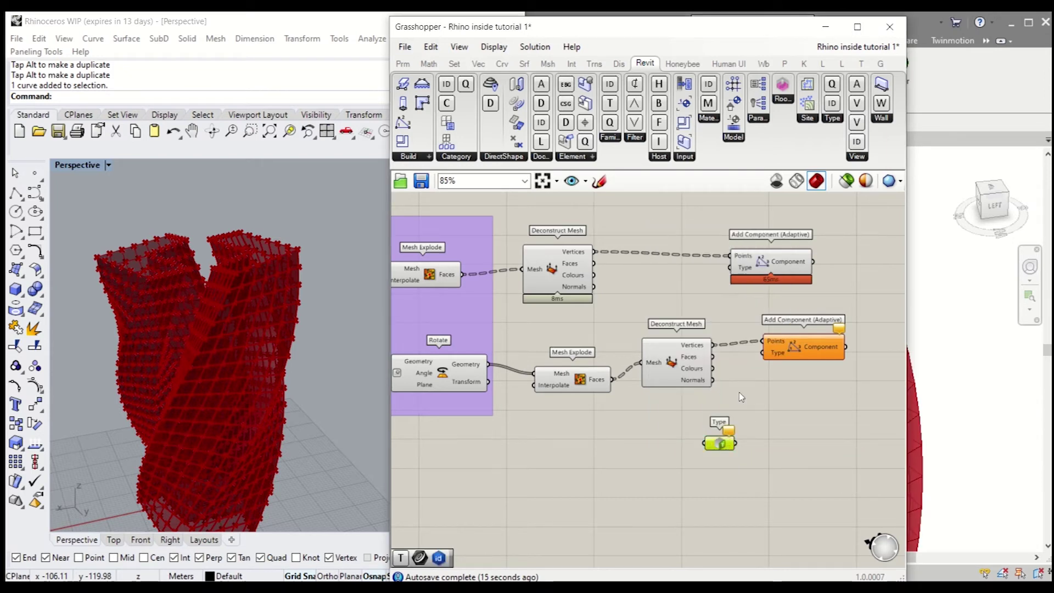
drag(718, 437, 737, 303)
scroll(709, 319, up, 3)
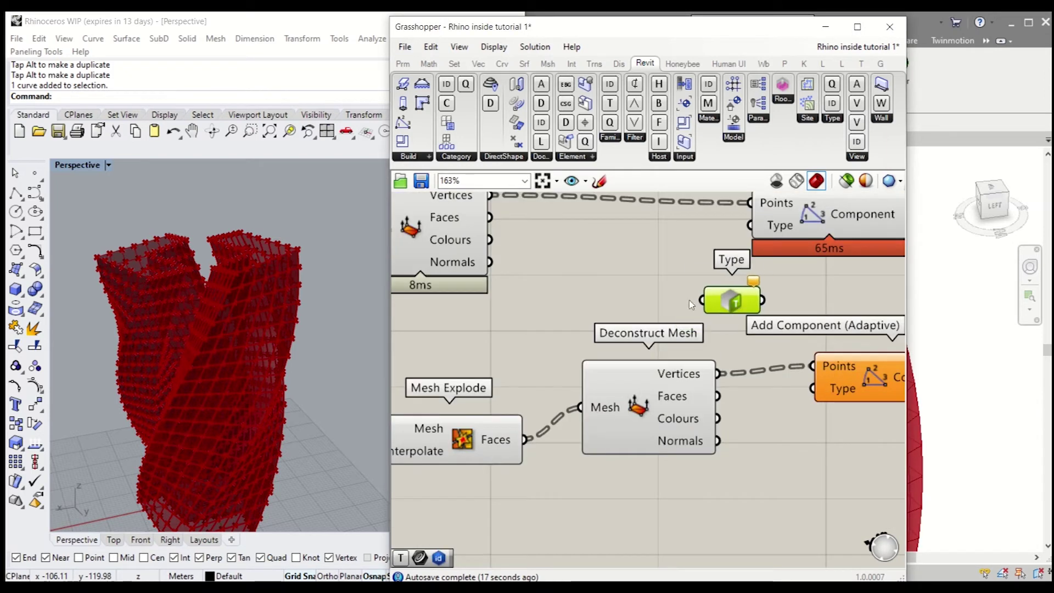
Set the Type parameter to Family1 from the Generic Models category under Model, and move it away from the adaptive components
right_click(707, 303)
click(721, 304)
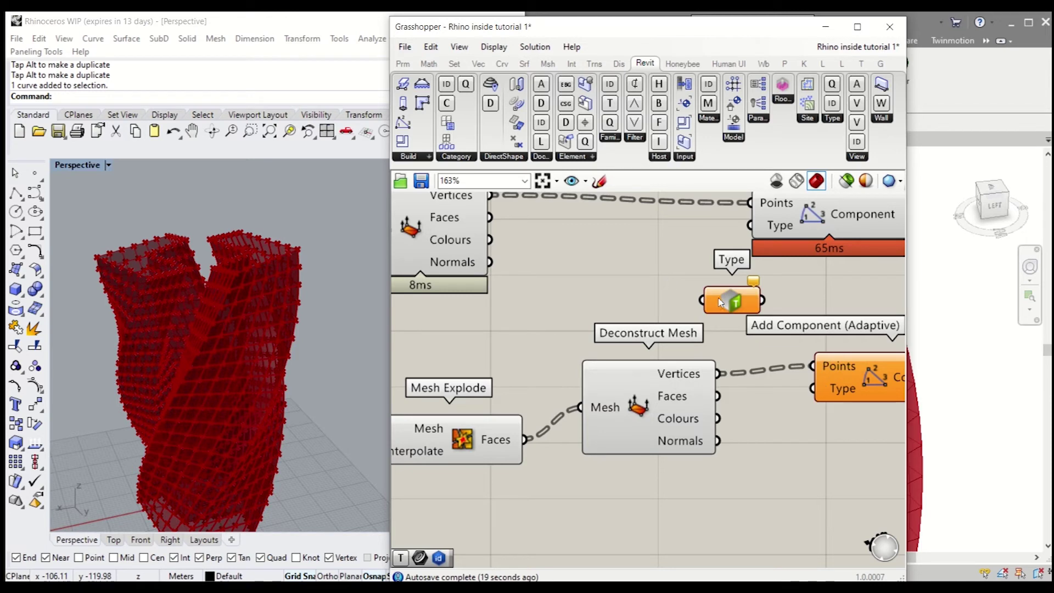
right_click(721, 305)
click(832, 371)
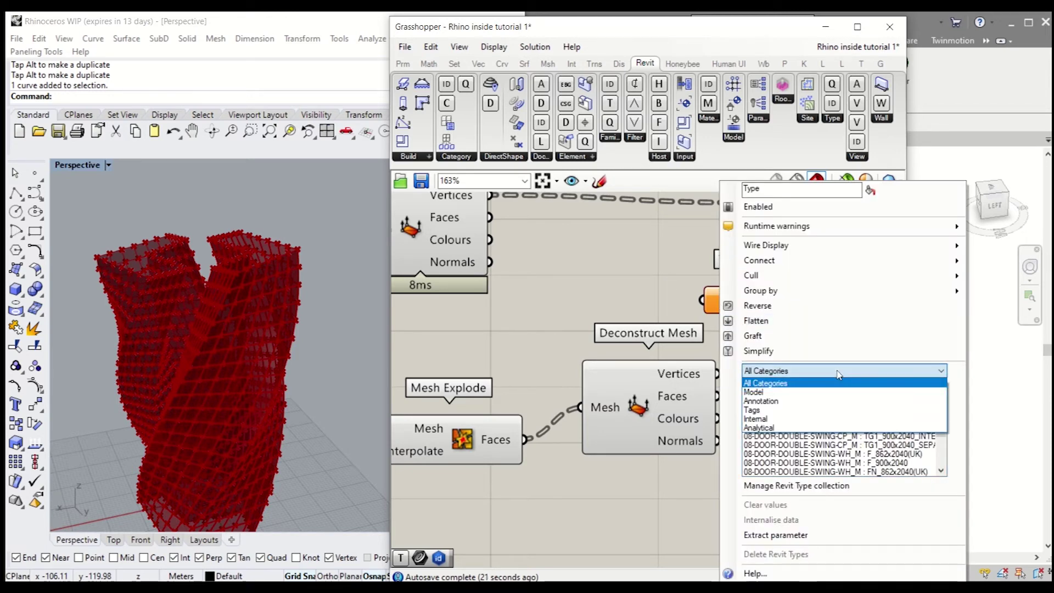
click(831, 392)
click(835, 387)
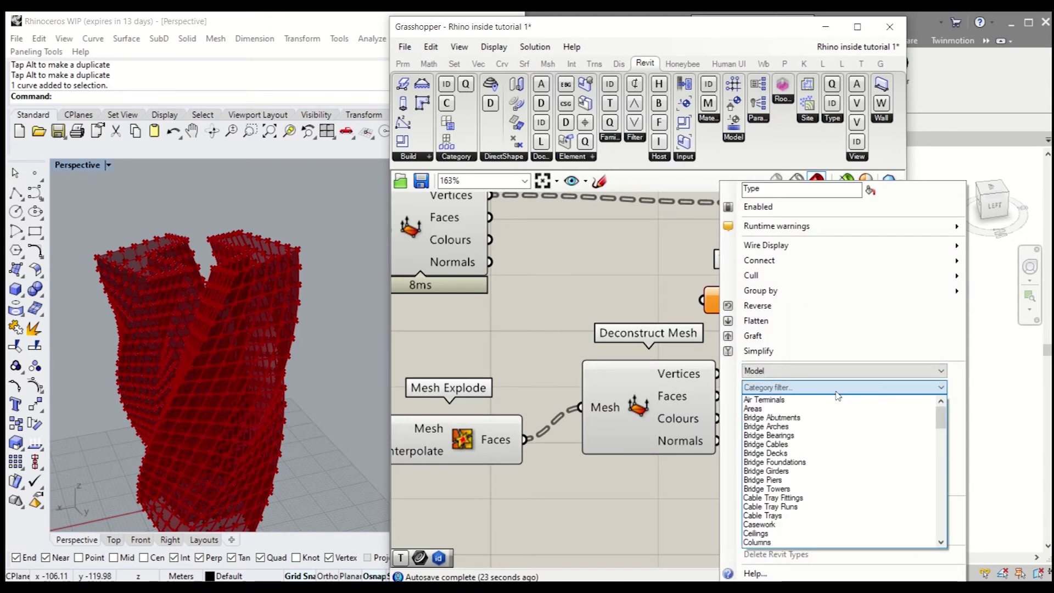
scroll(832, 472, down, 10)
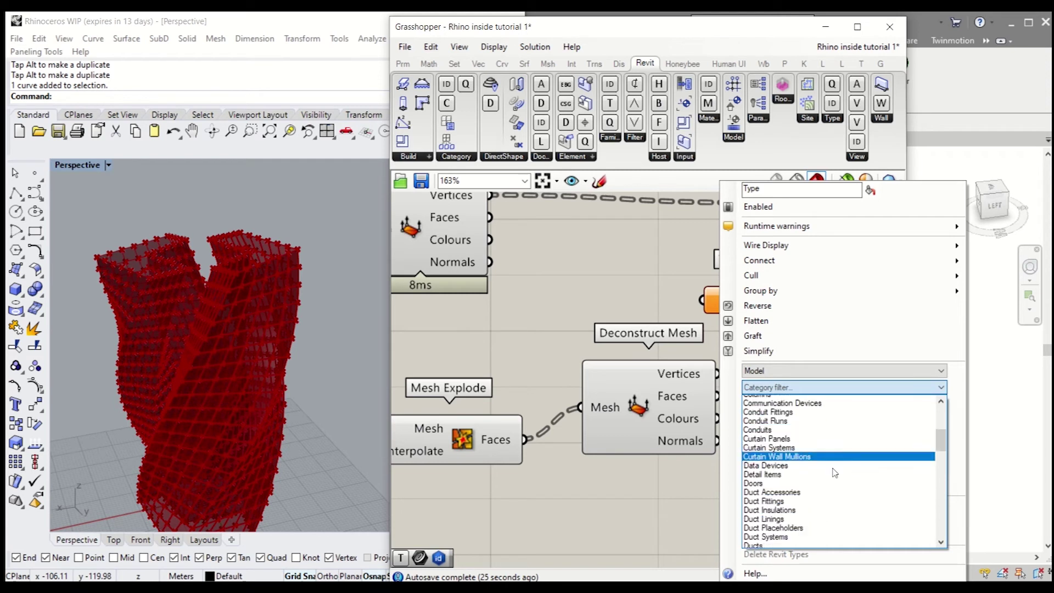
scroll(818, 485, down, 2)
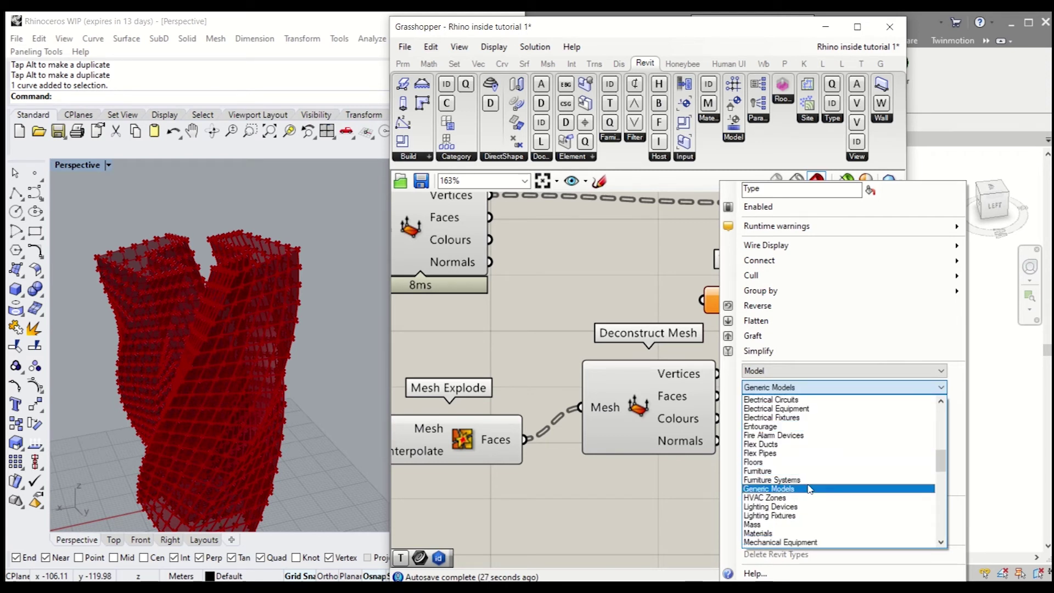
click(809, 488)
click(780, 430)
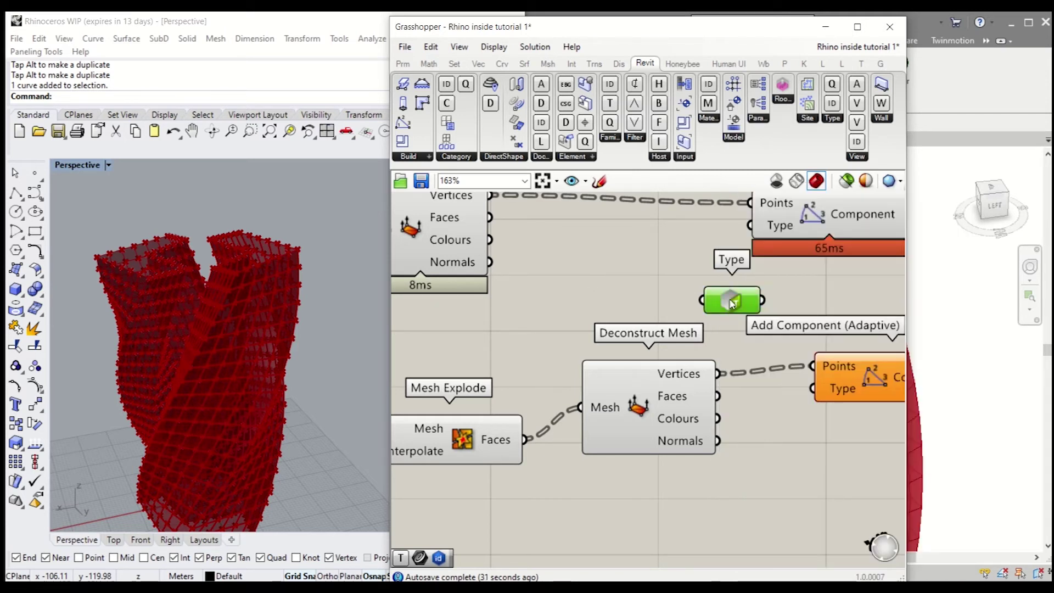
drag(732, 303, 692, 292)
mouse_move(659, 283)
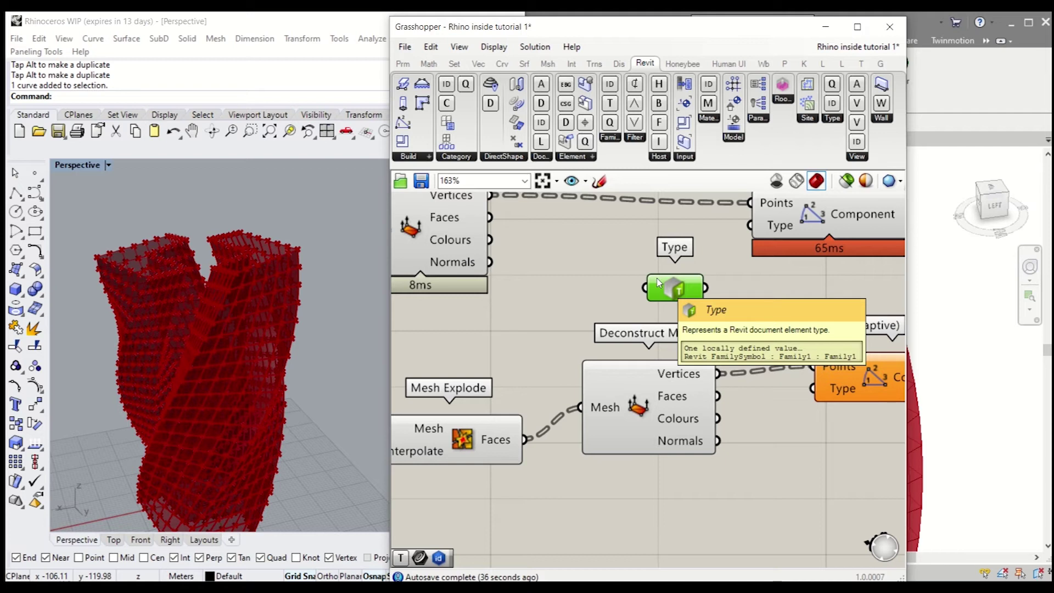
Connect the Type parameter to the Type input of the second Add Component (Adaptive)
drag(704, 287, 817, 389)
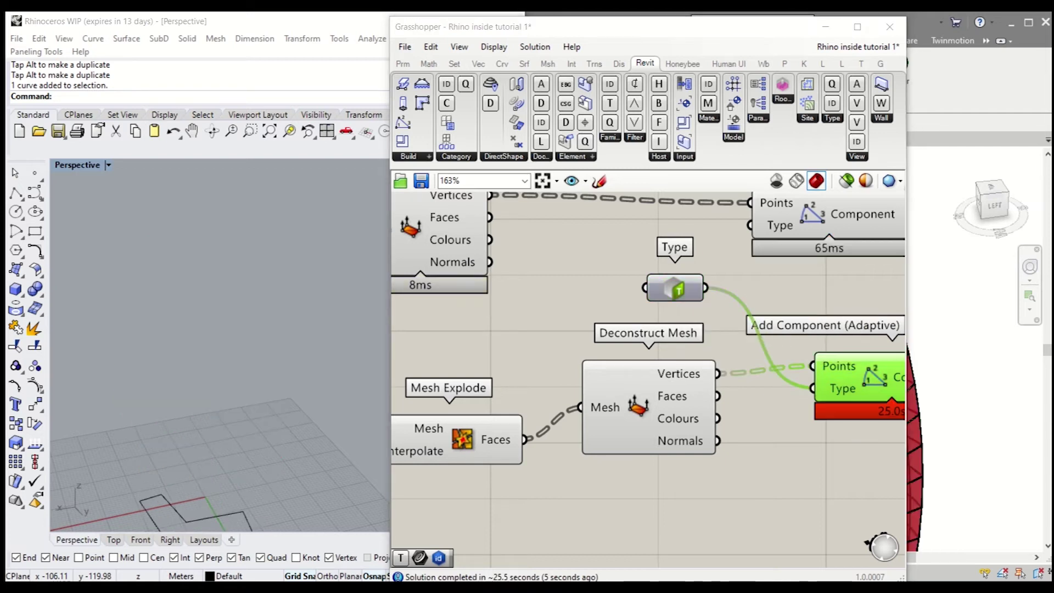
click(769, 461)
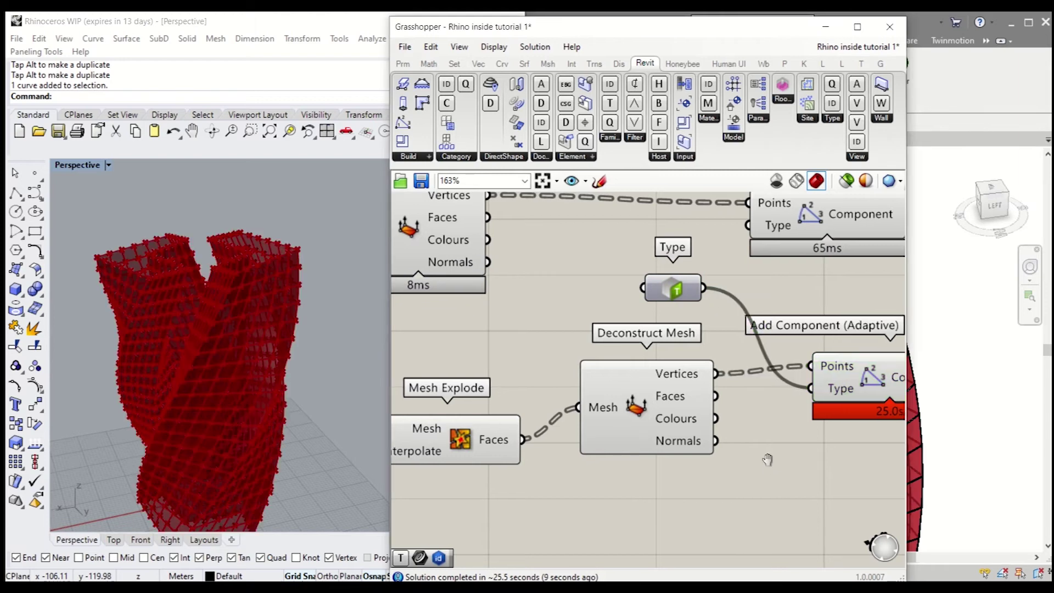
right_drag(776, 466, 664, 442)
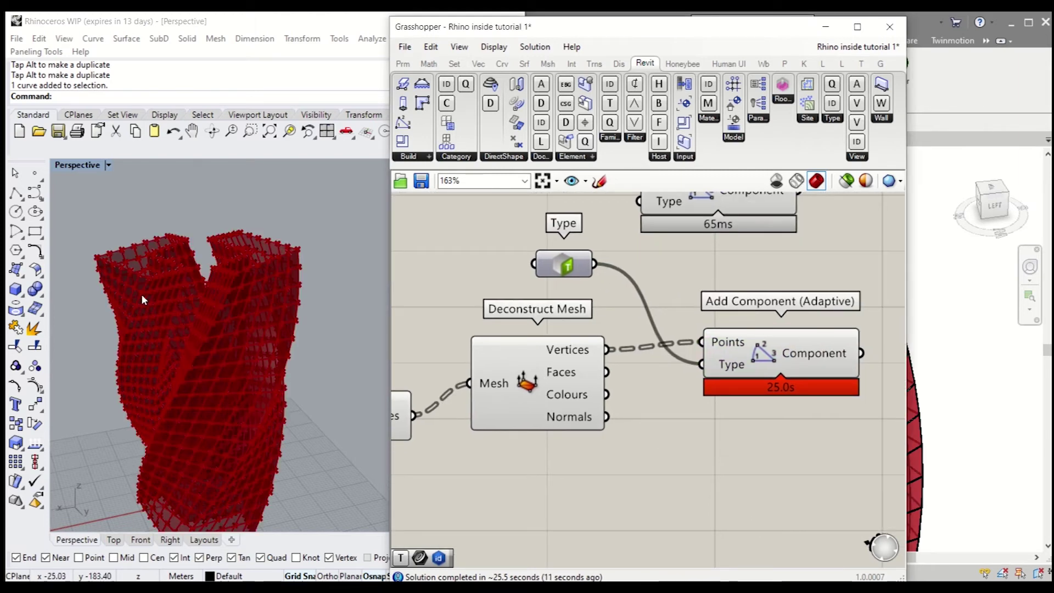
Examine the generated adaptive panels of both twisting towers in the Rhino viewport and the Revit 3D view
scroll(165, 293, up, 3)
scroll(174, 296, down, 3)
right_drag(172, 302, 297, 349)
click(766, 474)
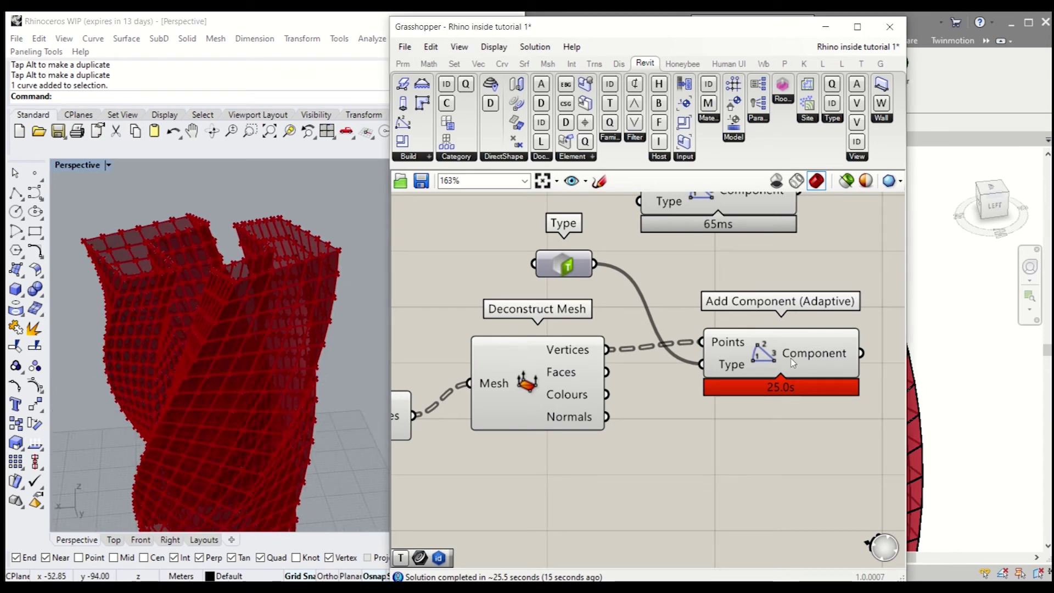
click(793, 359)
click(964, 325)
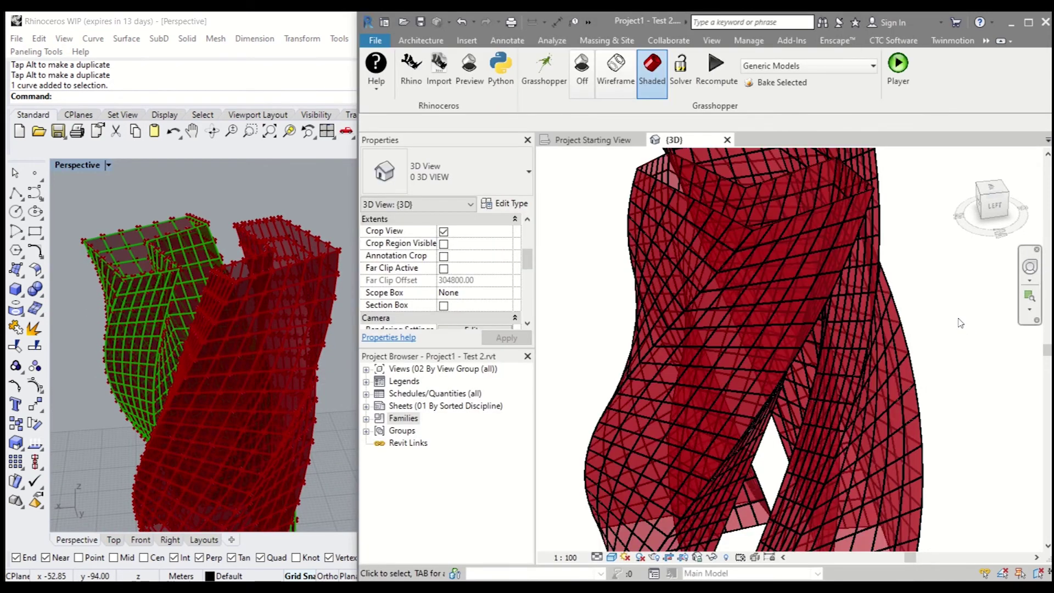
shift+middle_drag(767, 261, 852, 334)
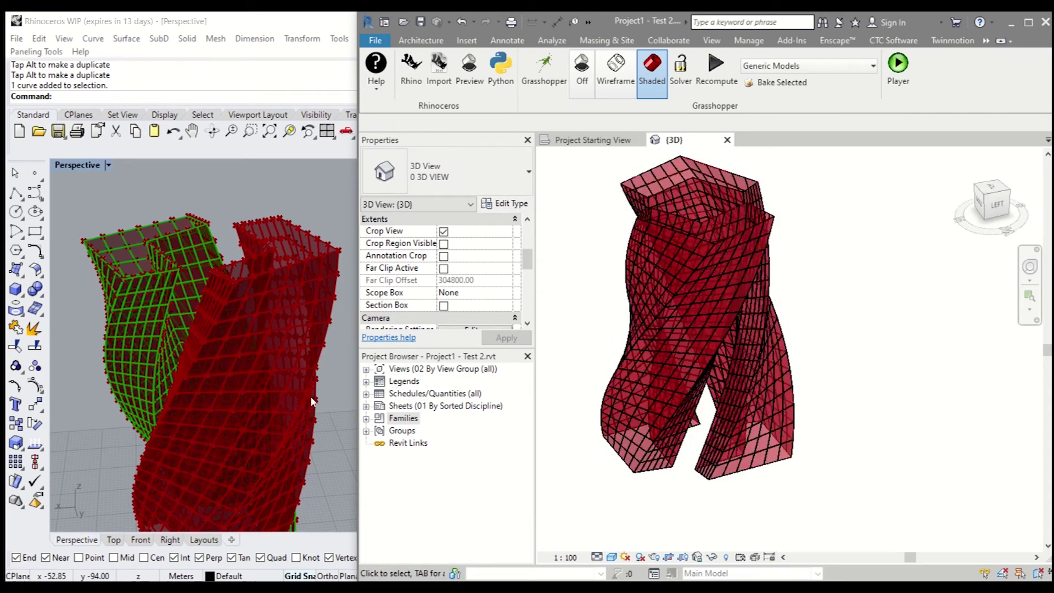
click(330, 397)
click(676, 444)
Move the Floors group with its two Rotate components to just below the skins group
scroll(720, 424, down, 6)
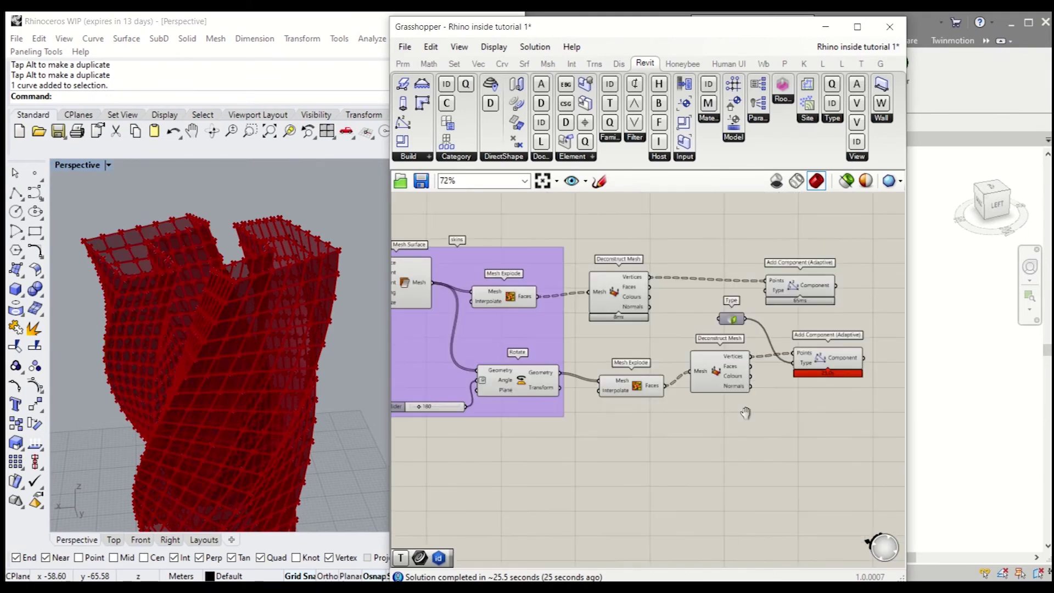
scroll(615, 366, up, 5)
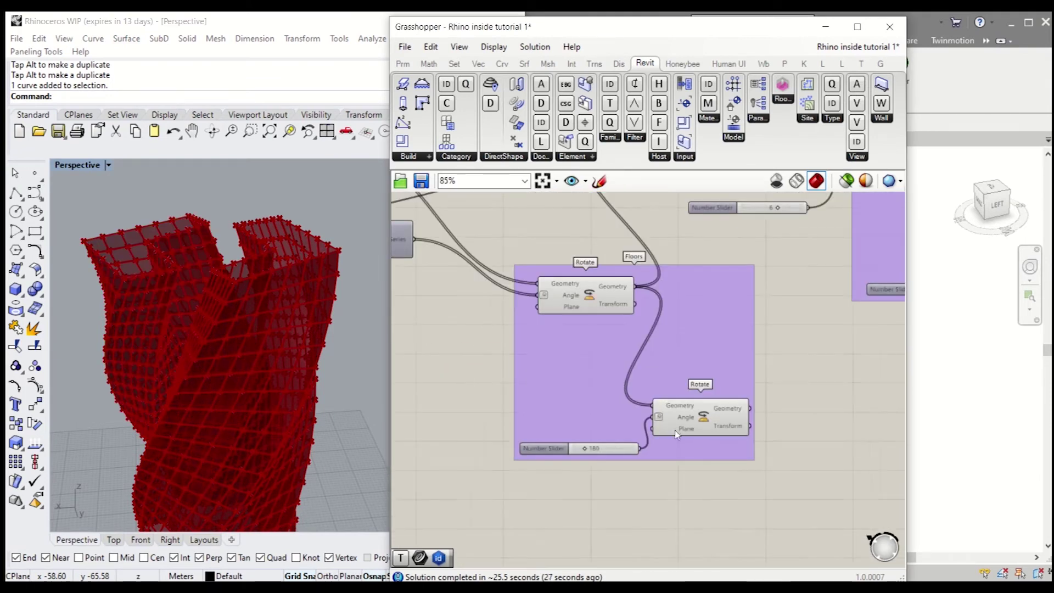
scroll(680, 415, down, 4)
drag(682, 417, 543, 264)
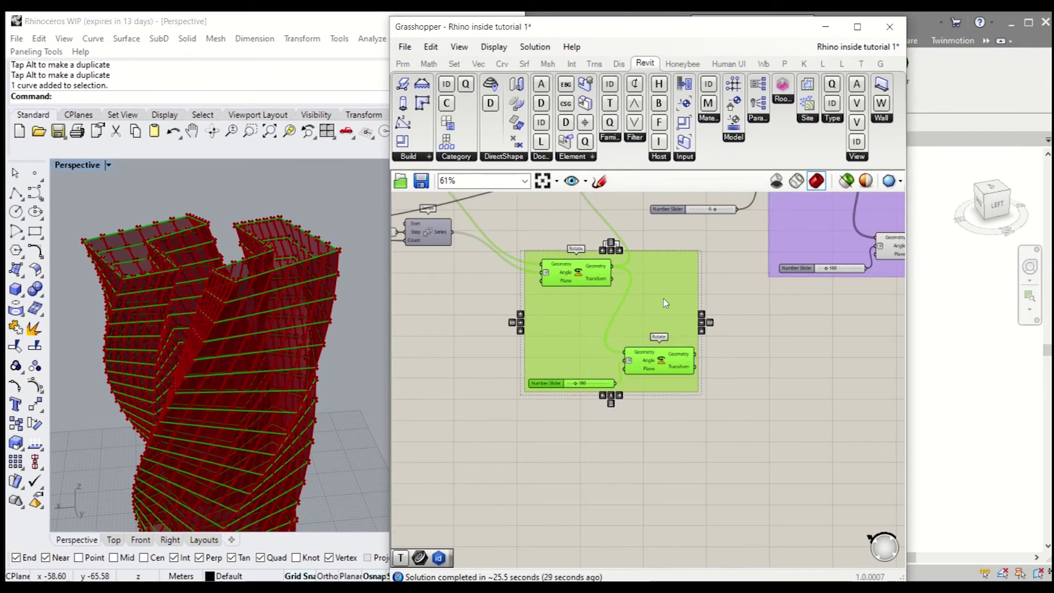
drag(662, 299, 798, 407)
right_drag(789, 352, 554, 289)
drag(573, 325, 690, 271)
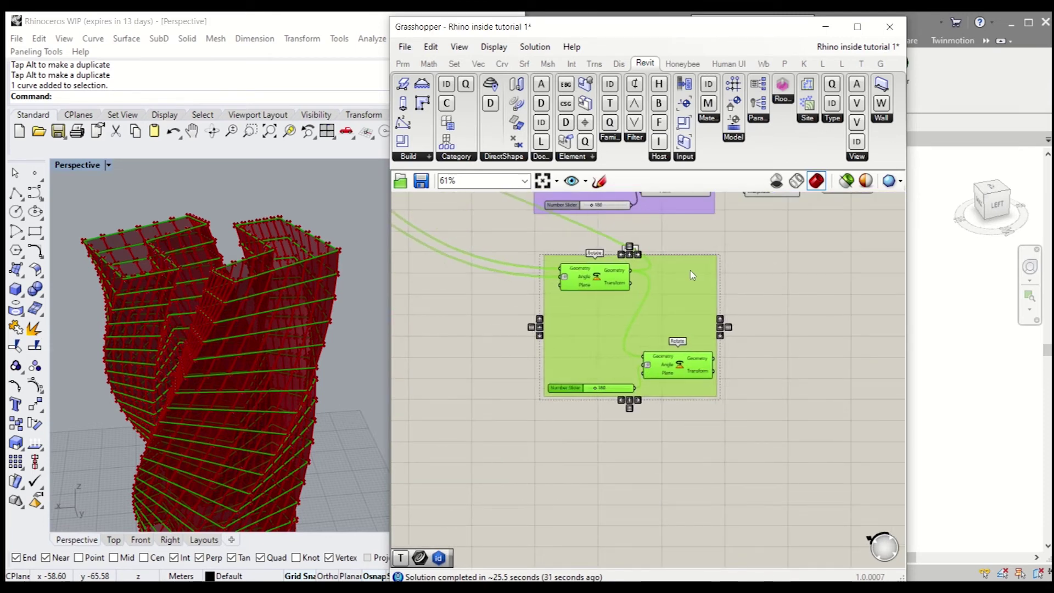
Add a Revit Add Level component to the Grasshopper canvas below the Floors group
click(763, 257)
scroll(723, 288, up, 2)
right_drag(754, 302, 769, 328)
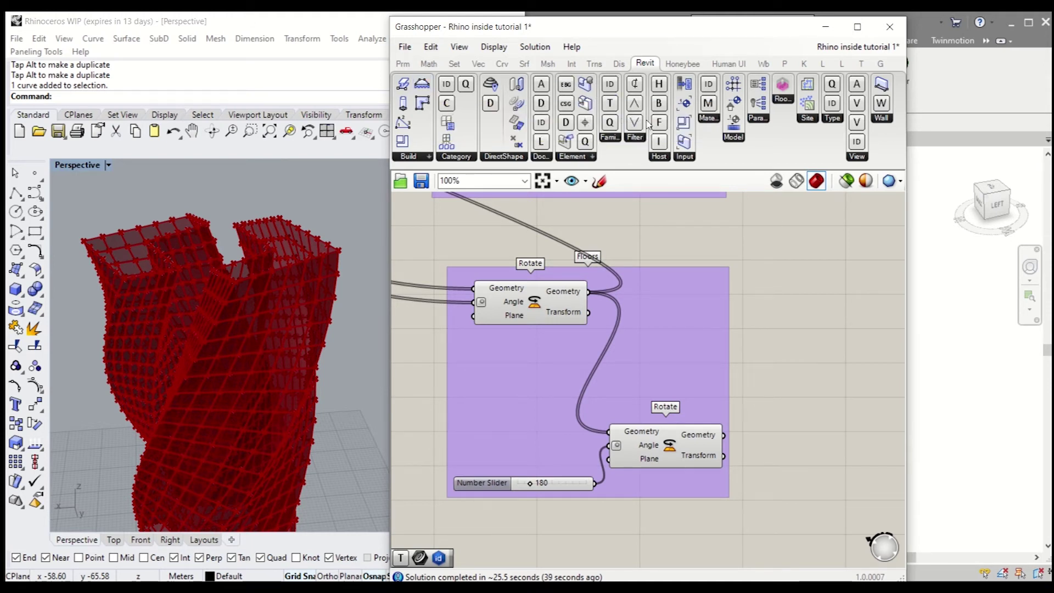
click(737, 137)
click(763, 179)
scroll(774, 196, down, 5)
click(653, 350)
scroll(681, 351, up, 4)
right_drag(588, 325, 606, 358)
scroll(604, 339, down, 6)
Move the Add Level component below the number sliders and Series that define the floor heights
double_click(550, 360)
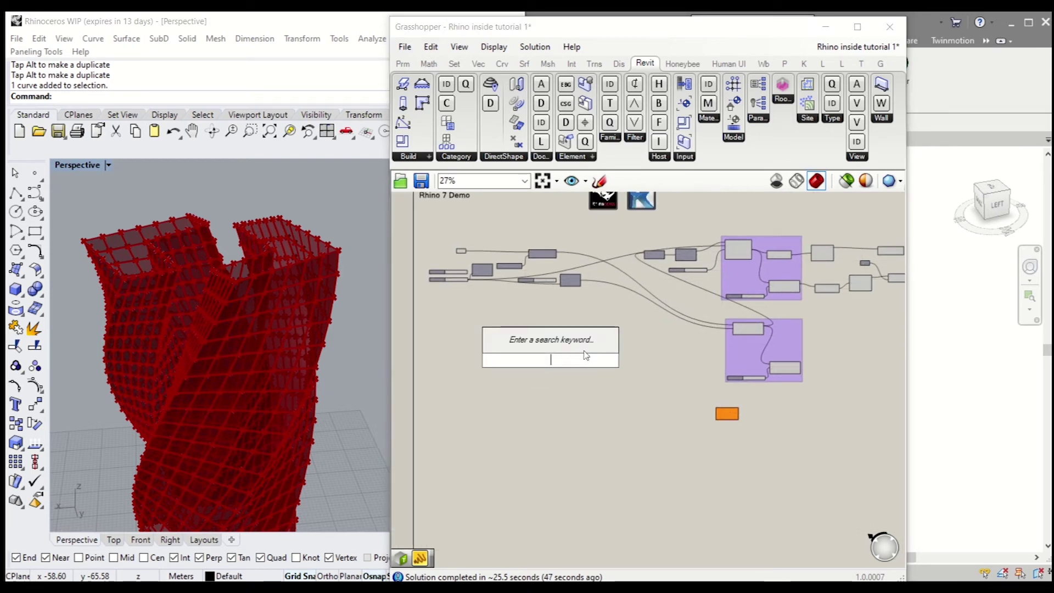
scroll(713, 413, up, 5)
scroll(633, 389, down, 2)
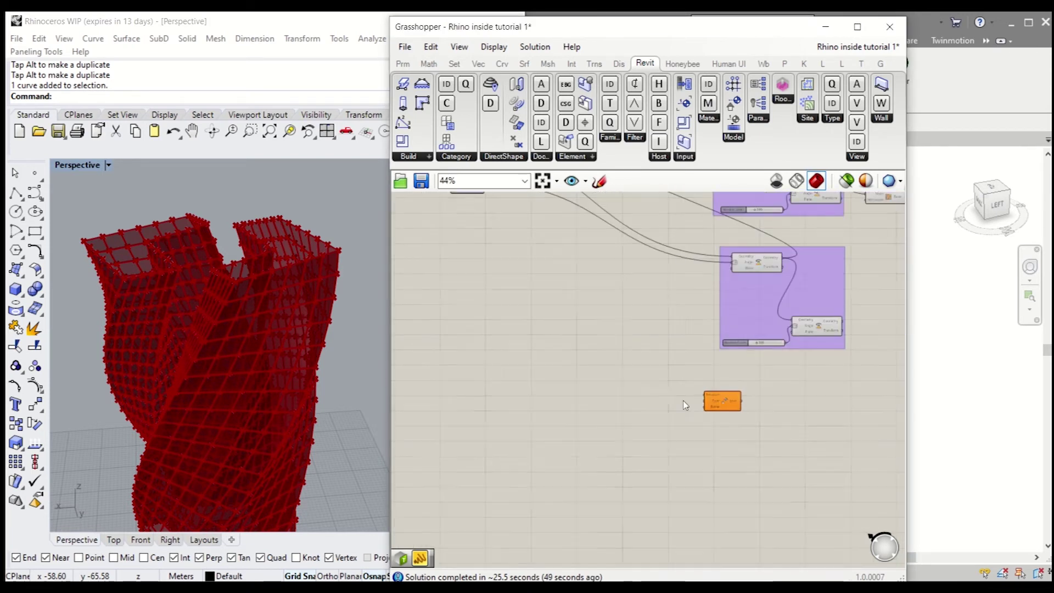
scroll(719, 405, down, 7)
drag(719, 404, 657, 371)
scroll(659, 375, up, 6)
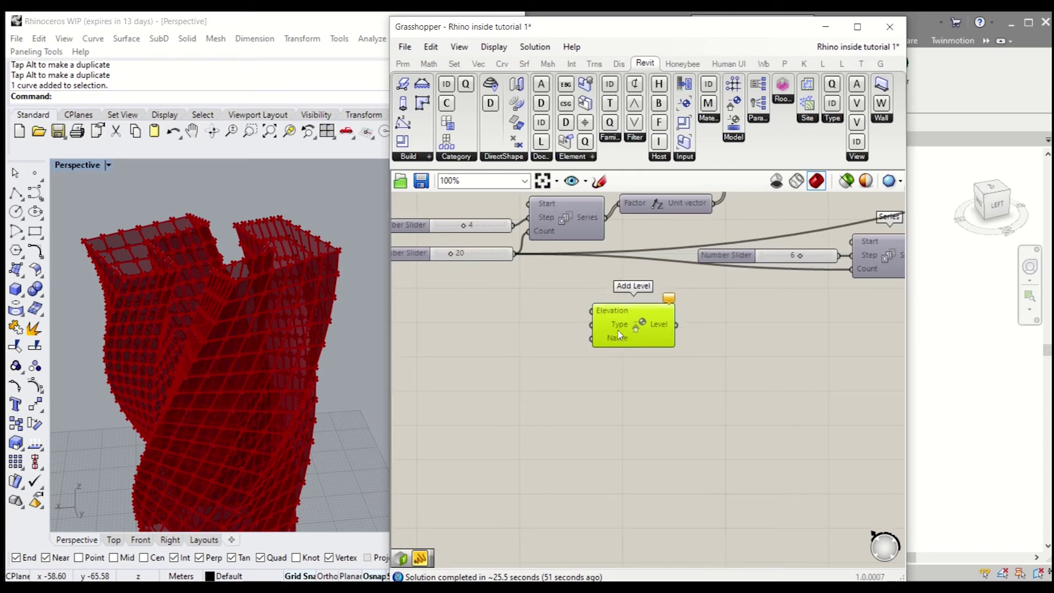
right_drag(568, 322, 602, 390)
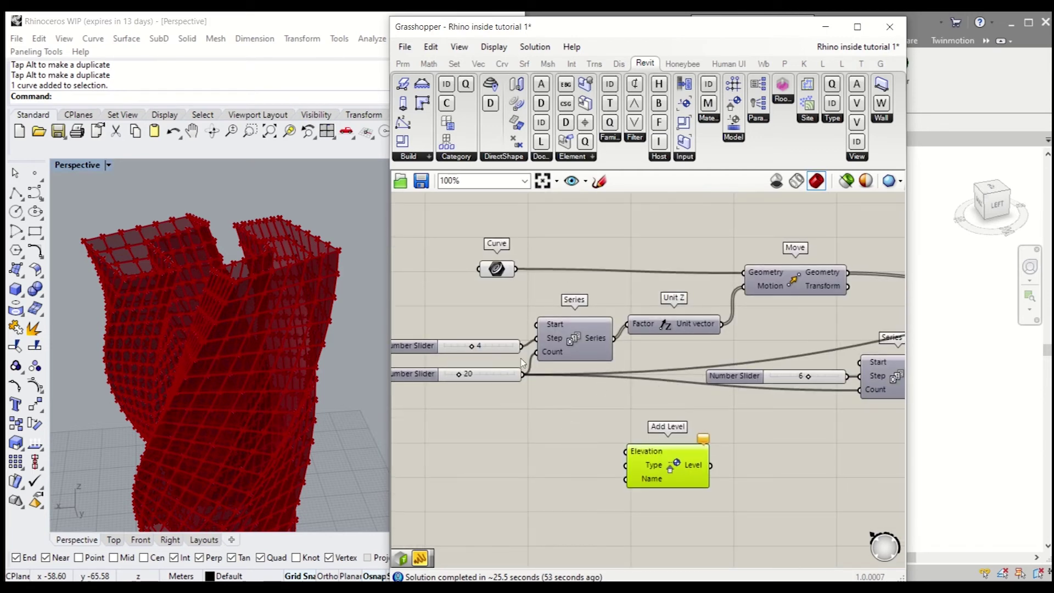
Add a Panel next to the Add Level component
scroll(523, 363, down, 3)
click(522, 397)
double_click(515, 443)
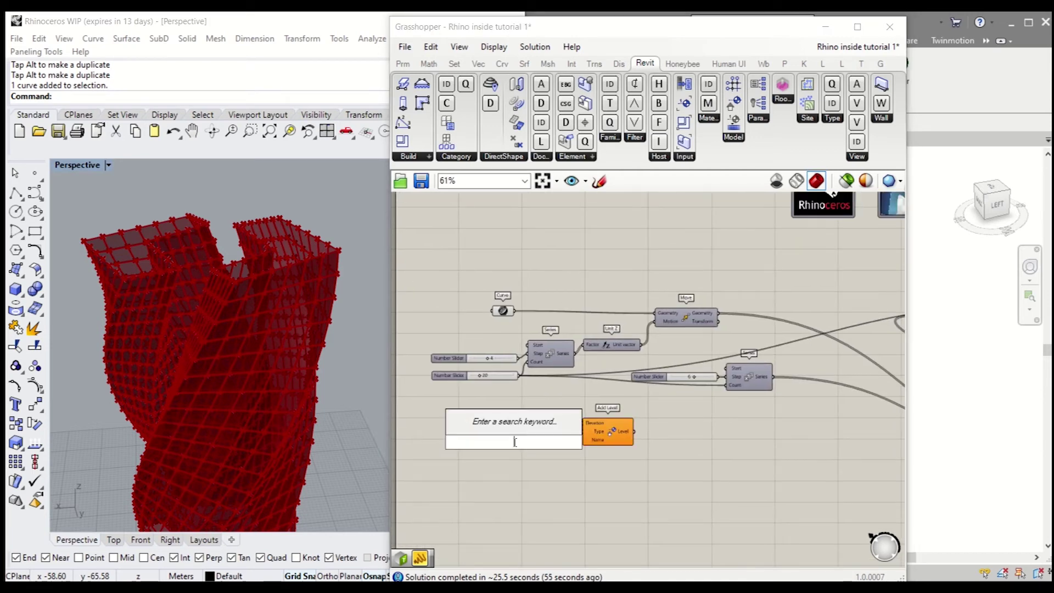
text(leve)
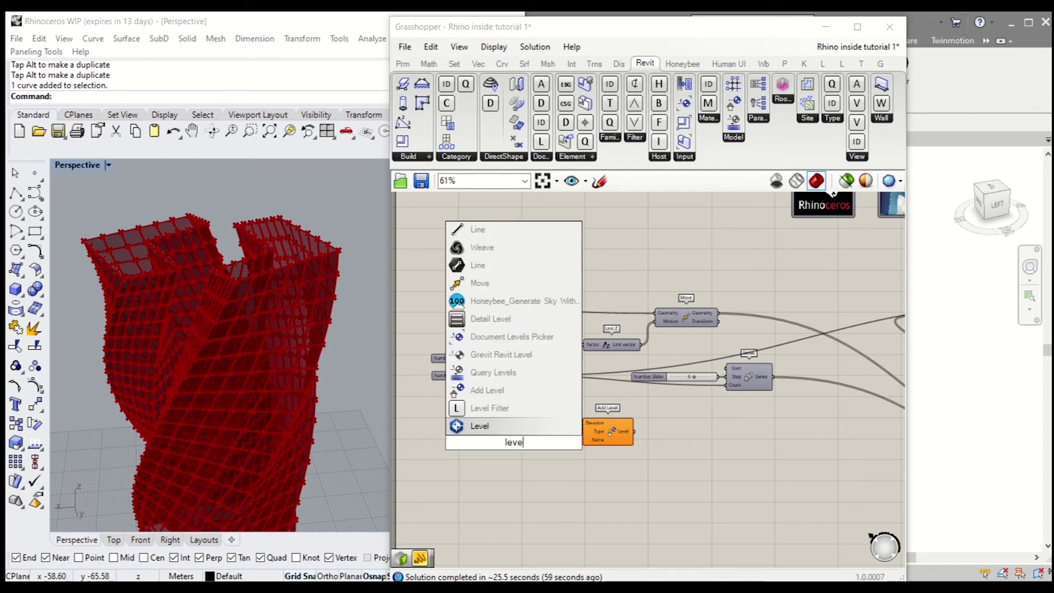
key(BackSpace)
key(BackSpace)
key(BackSpace)
key(BackSpace)
text(//)
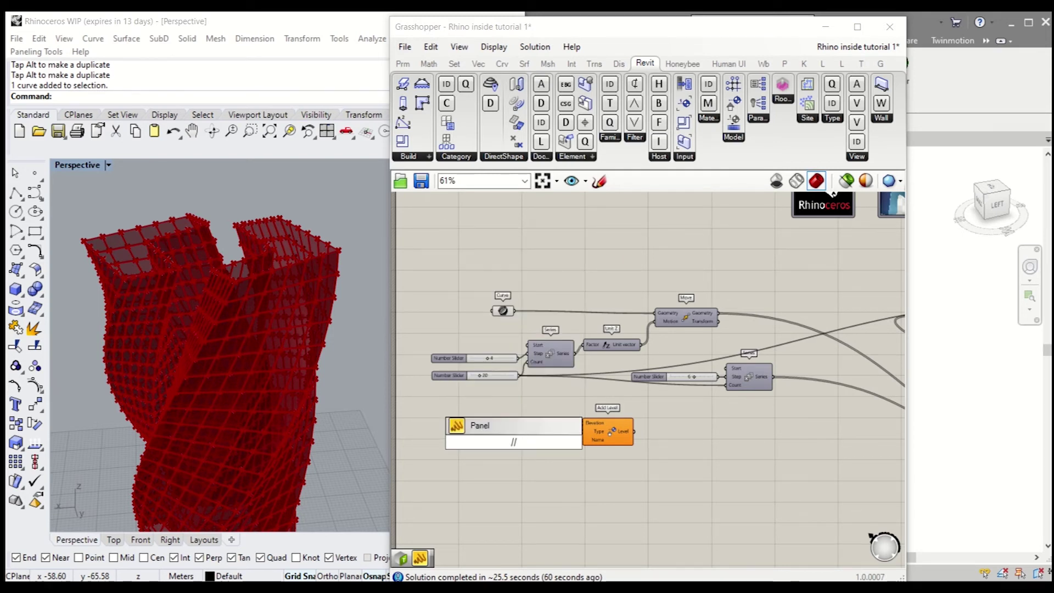
key(Return)
Set the panel's text to "Level " with a trailing space, shrink it to one line and move it away from Add Level
scroll(502, 411, up, 1)
double_click(516, 446)
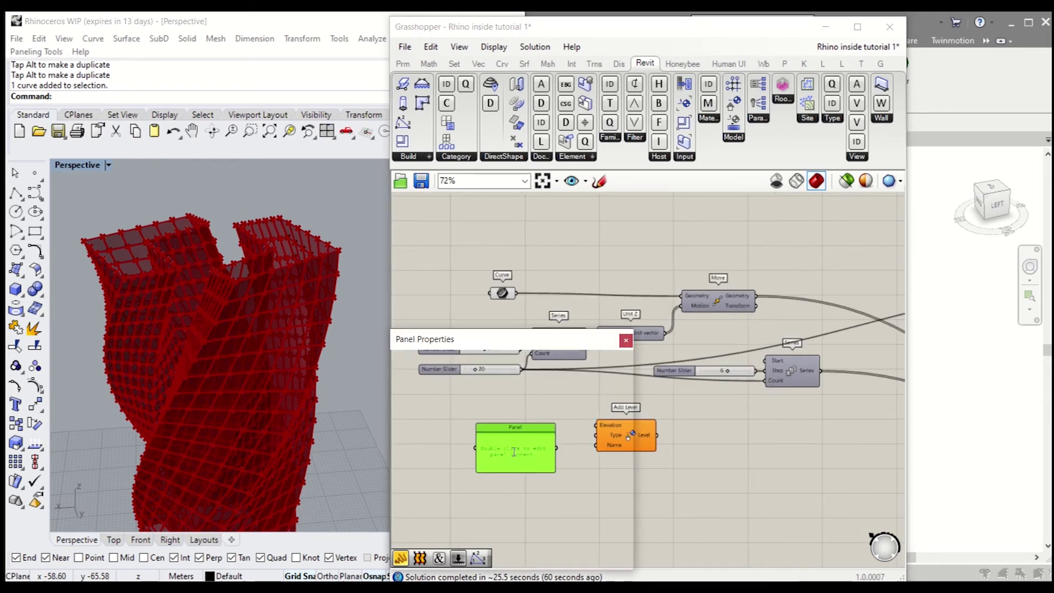
key(BackSpace)
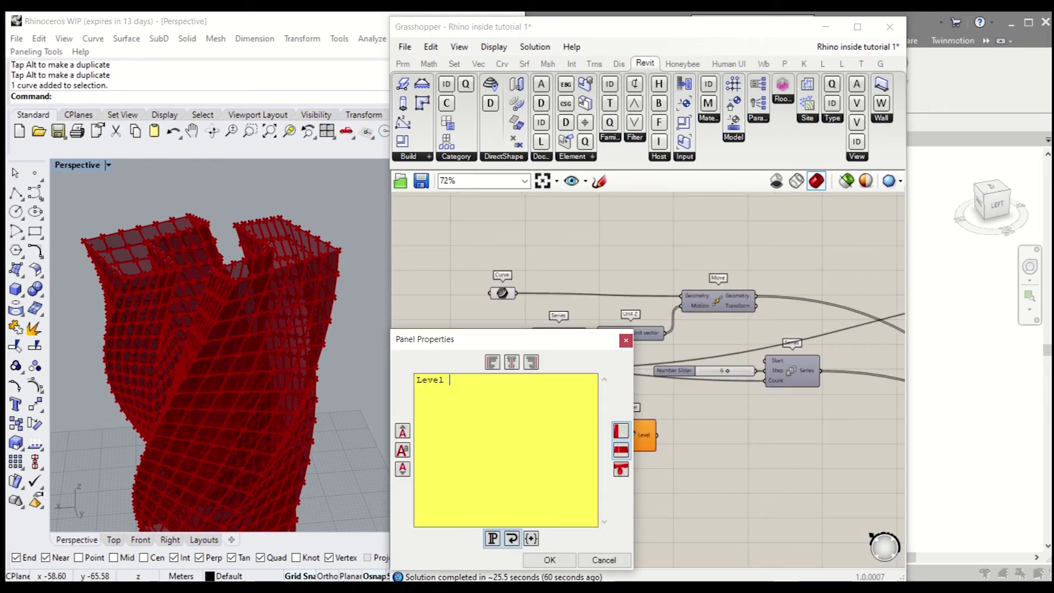
click(550, 560)
scroll(551, 444, up, 1)
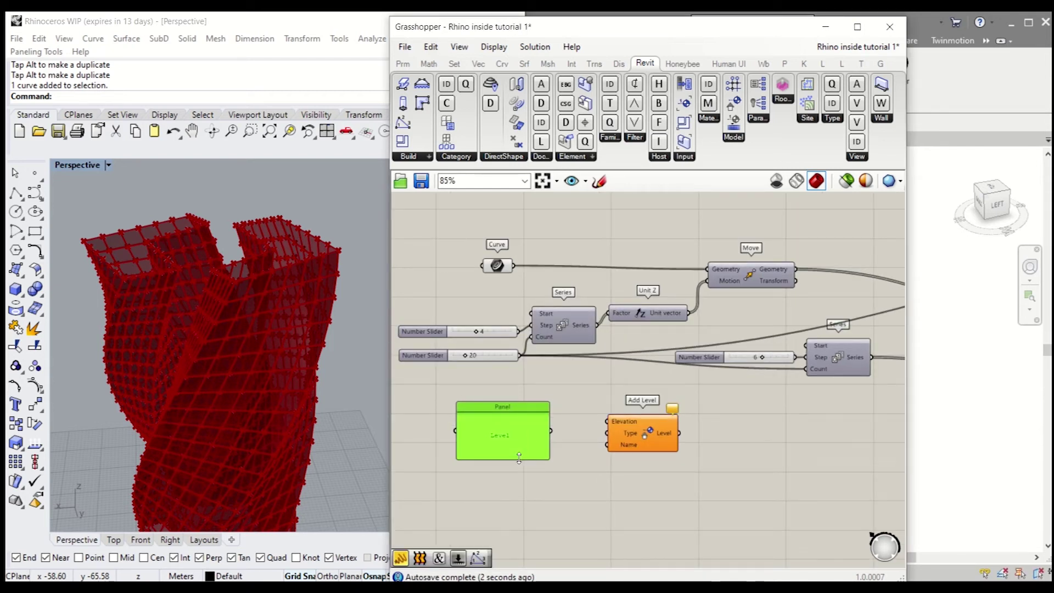
drag(519, 458, 486, 437)
Add a Repeat Data component and place it between the Level panel and Add Level
double_click(528, 458)
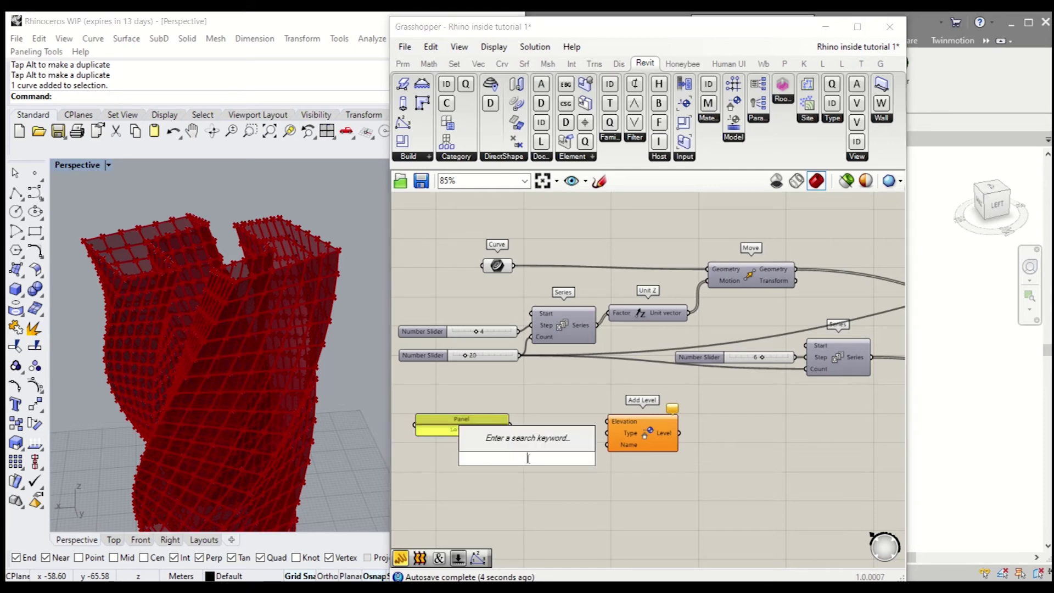
text(repeat)
key(Return)
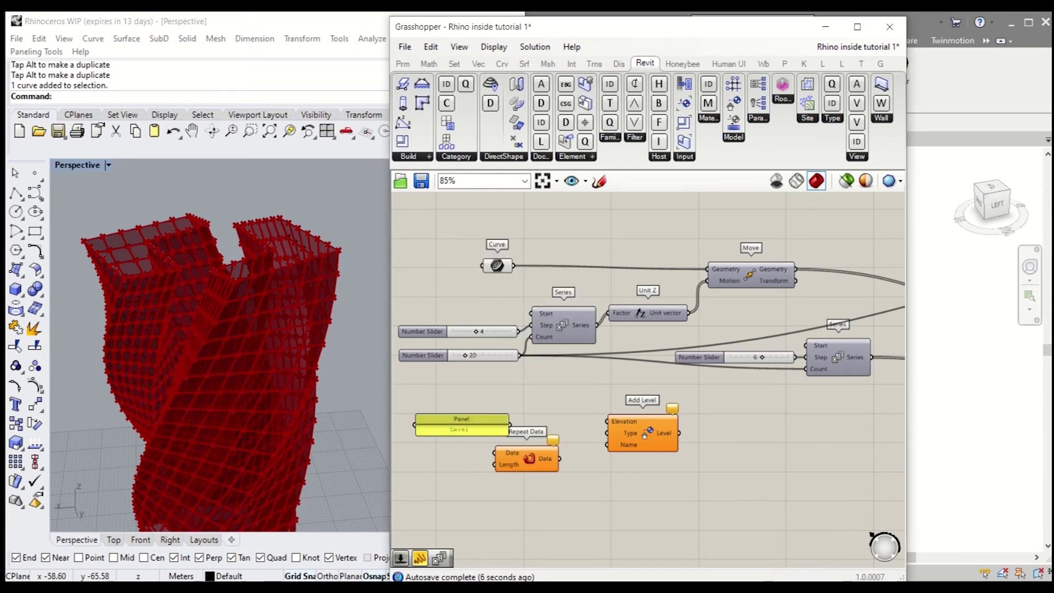
scroll(541, 463, up, 3)
drag(541, 463, 593, 418)
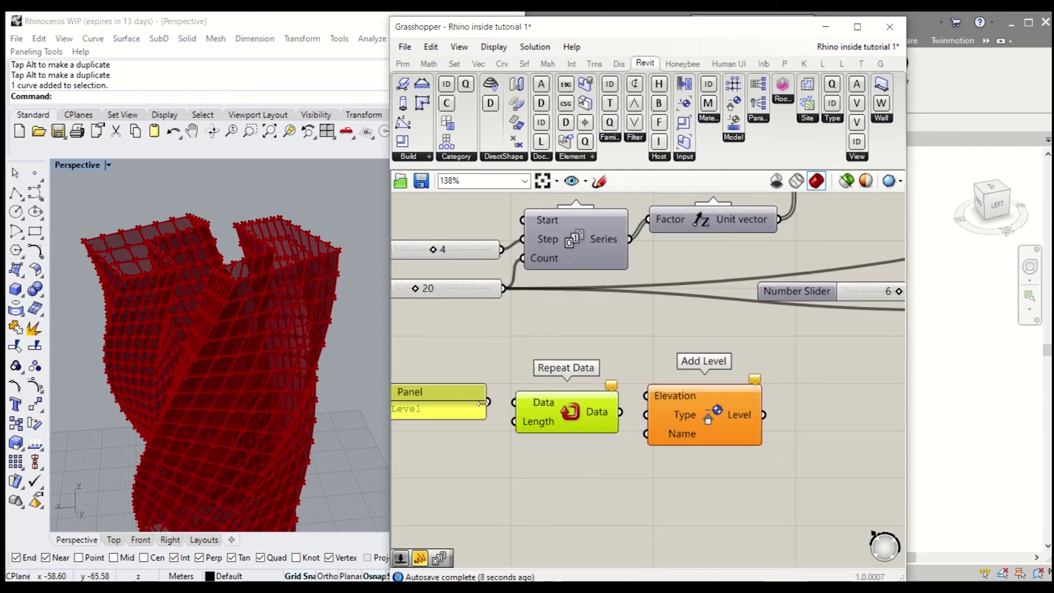
Connect the Level panel to Repeat Data's Data input and the slider set to 20 to its Length input
scroll(514, 324, down, 2)
drag(515, 422, 507, 300)
scroll(509, 299, up, 3)
click(440, 334)
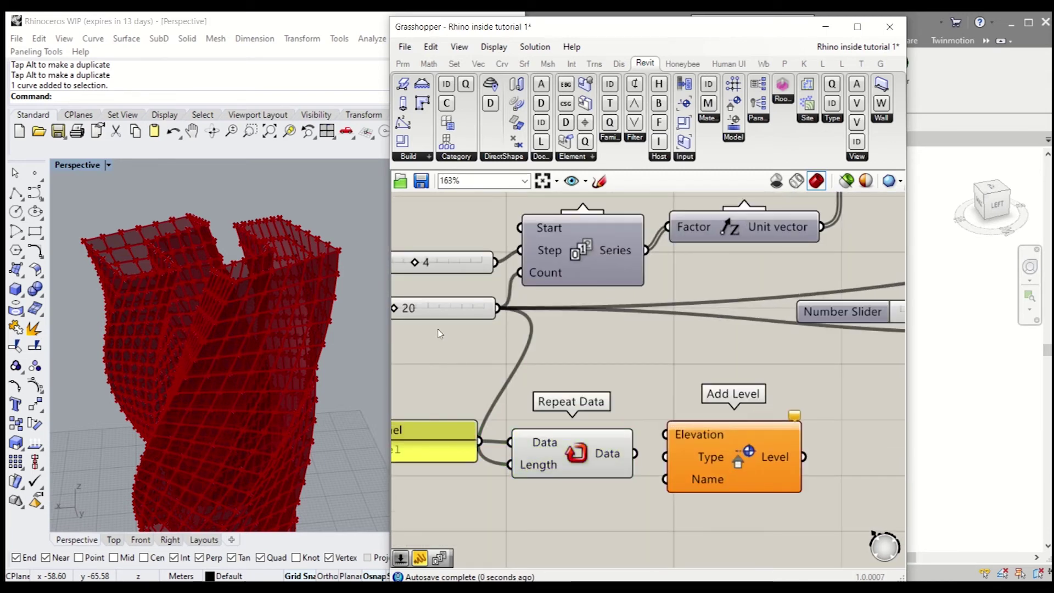
Move Add Level farther away, add a Concatenate component before it and connect Repeat Data's output to Fragment A
drag(722, 453, 824, 456)
right_drag(618, 502, 639, 471)
double_click(588, 489)
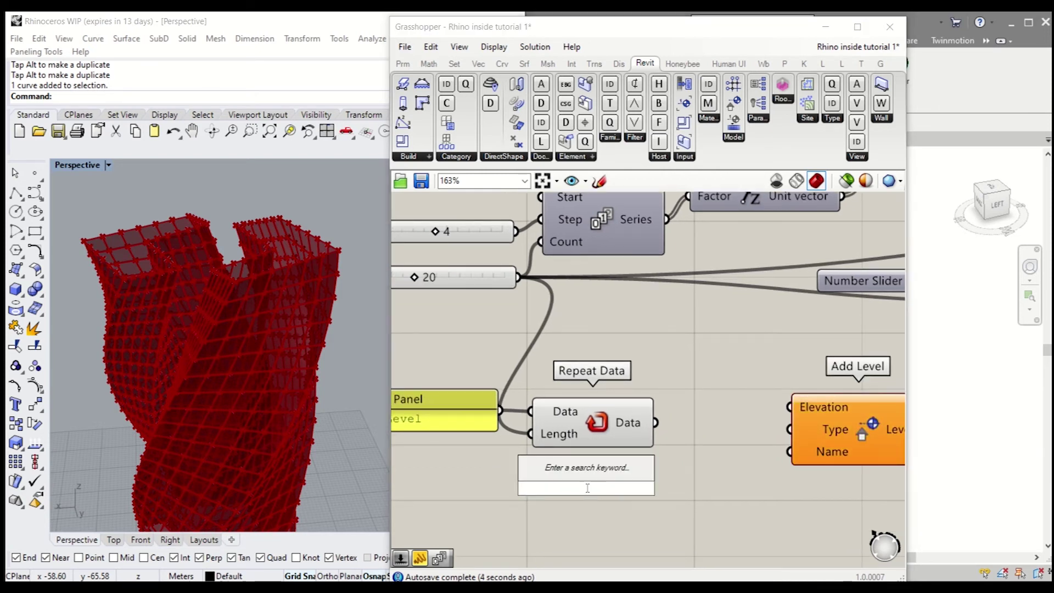
text(con)
key(Return)
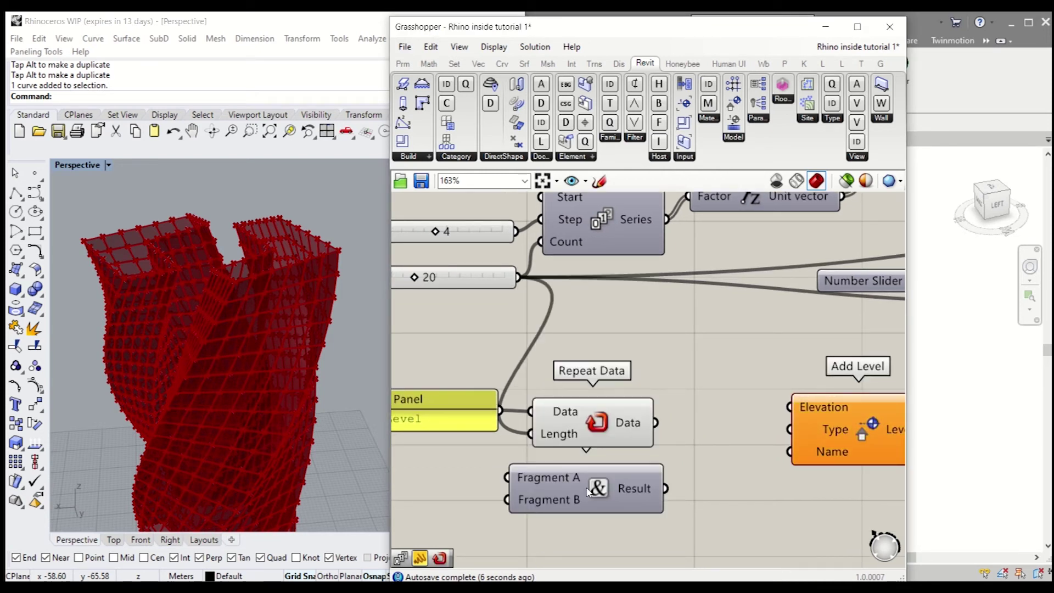
drag(615, 468, 737, 465)
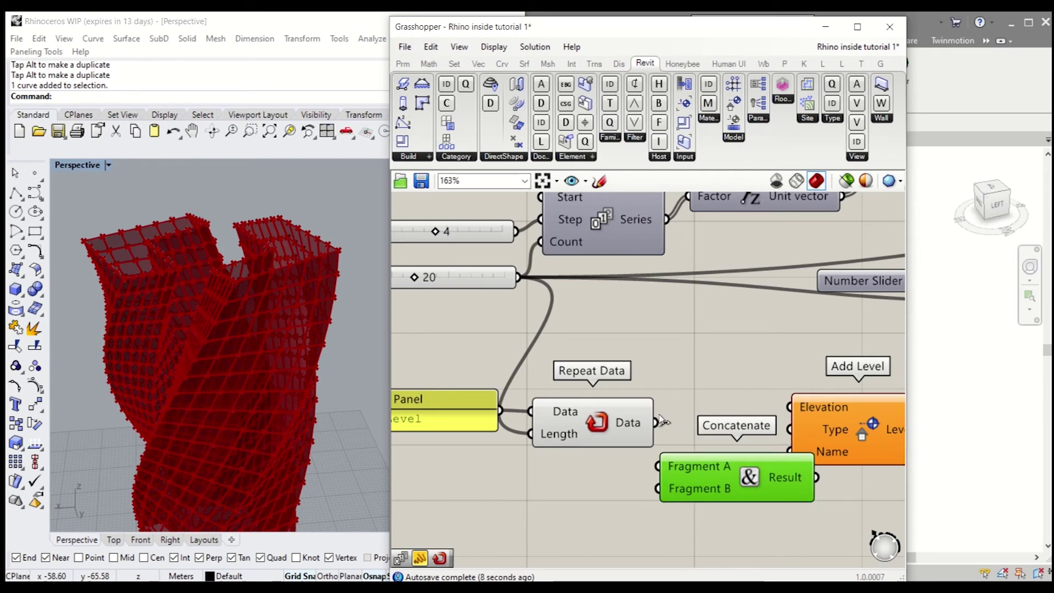
drag(662, 420, 664, 454)
Add a Series component below the Level panel and Repeat Data
right_drag(624, 482, 686, 443)
double_click(574, 472)
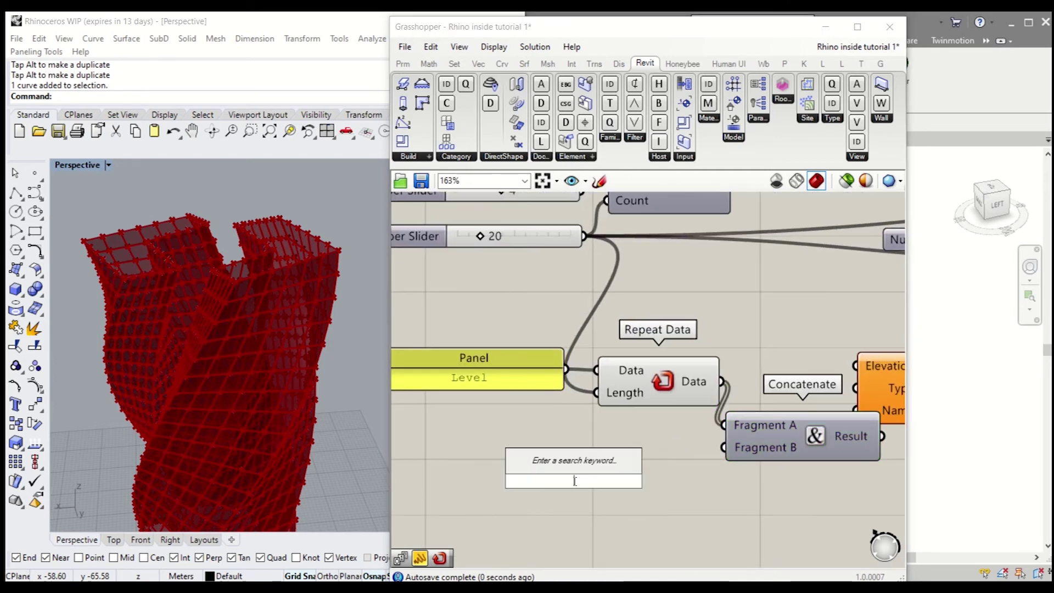
text(sere)
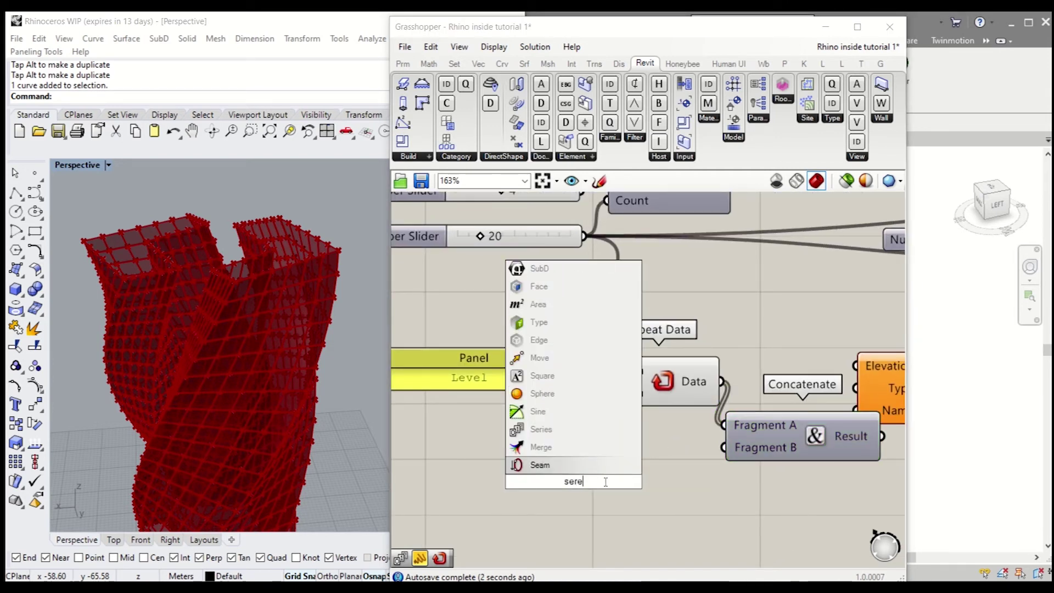
key(BackSpace)
text(ies)
key(Return)
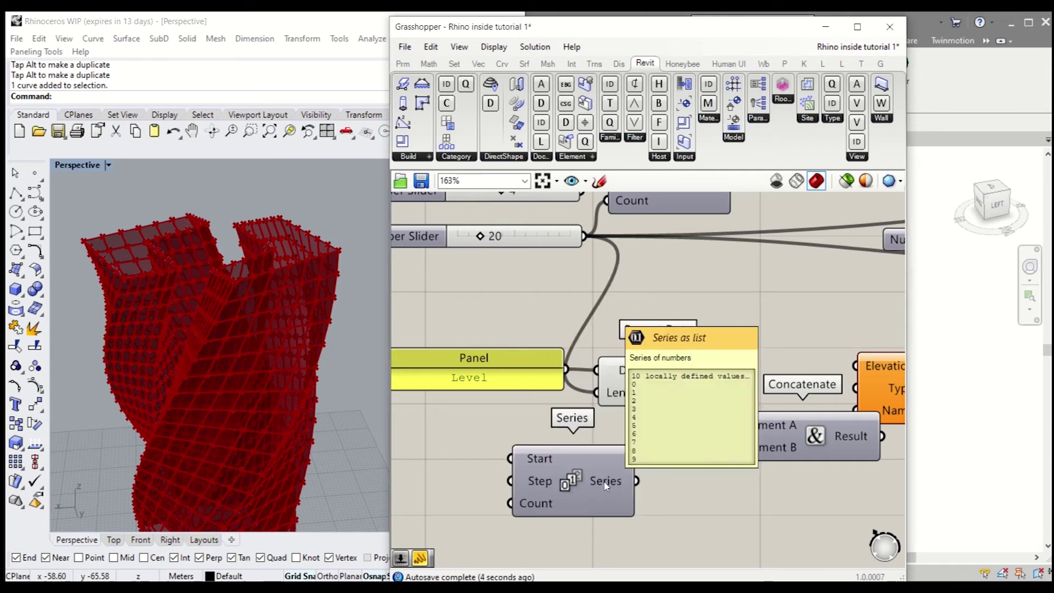
Connect the slider set to 20 to the Count input of the new Series
right_drag(606, 486, 661, 475)
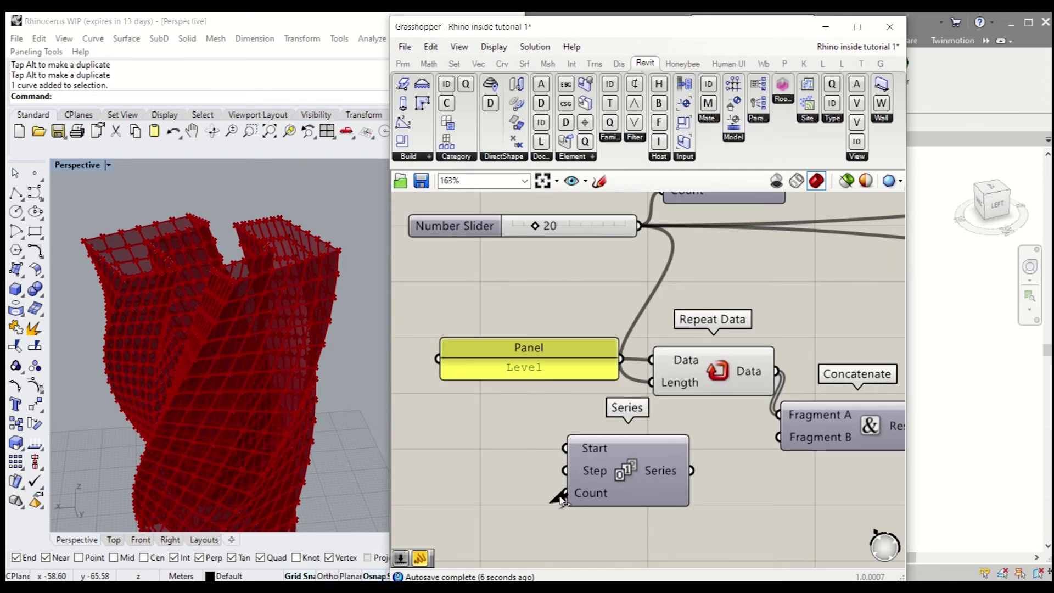
scroll(576, 442, down, 4)
drag(560, 497, 604, 367)
scroll(609, 329, up, 4)
right_drag(569, 435, 554, 346)
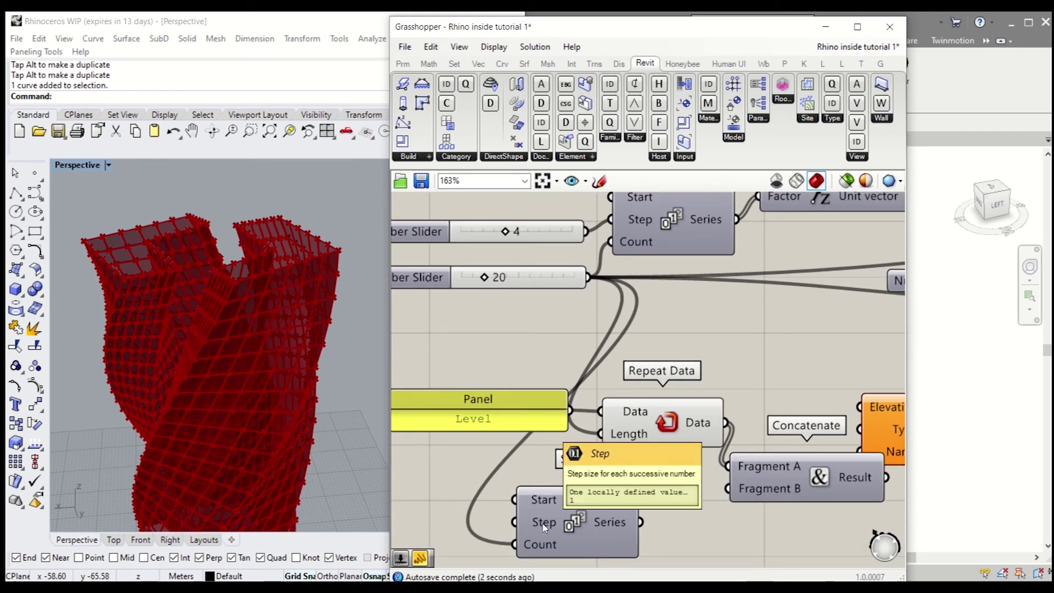
Add a Panel beside the new Series and connect the Series output to it
double_click(685, 545)
text(panel)
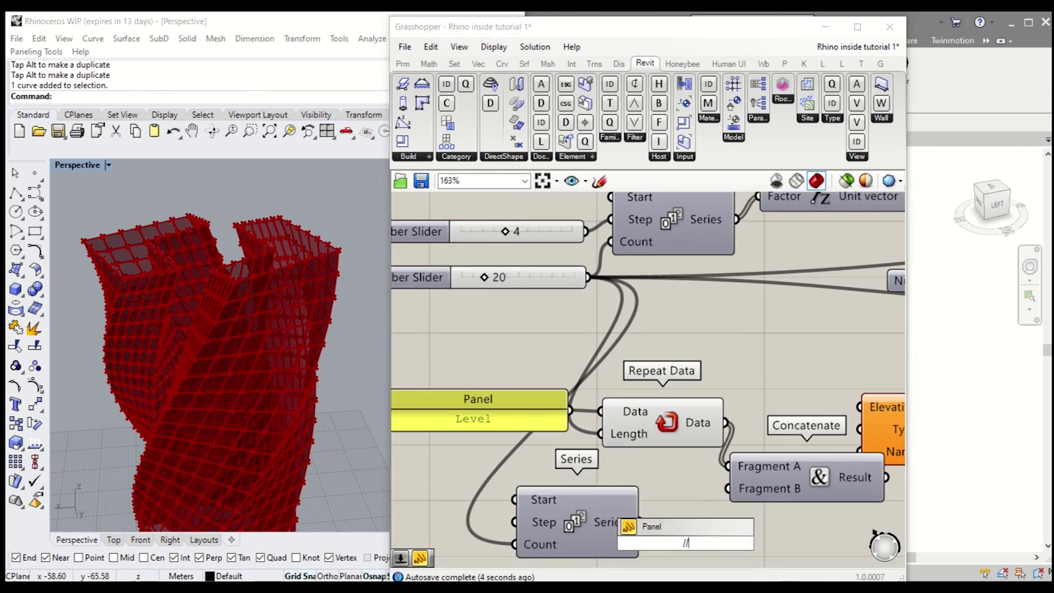
key(Return)
drag(685, 528, 781, 521)
drag(640, 522, 690, 535)
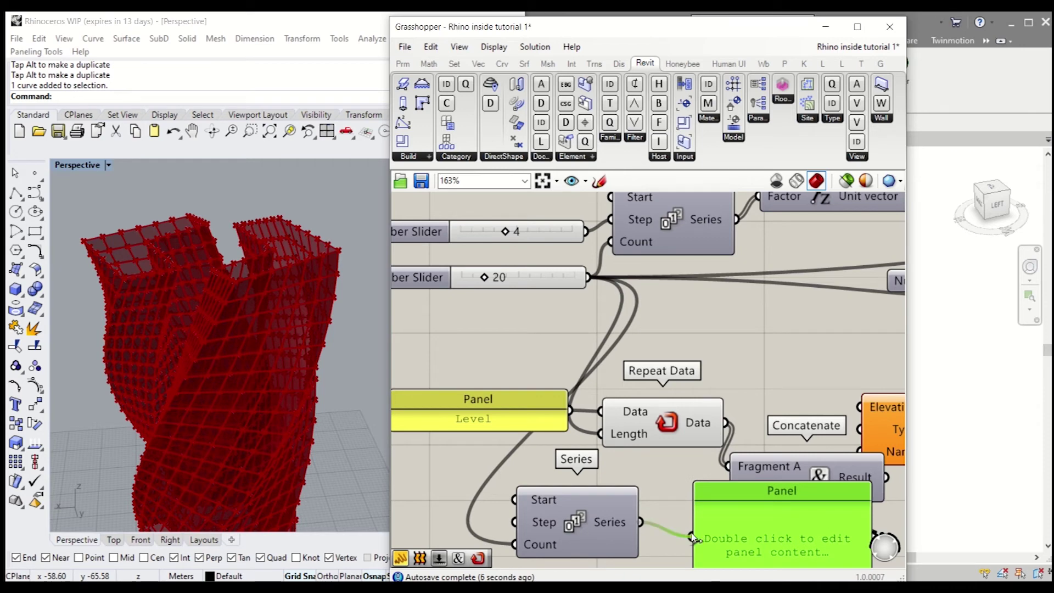
Delete the Panel attached to the new Series component's output
right_drag(660, 446, 619, 330)
drag(724, 448, 713, 481)
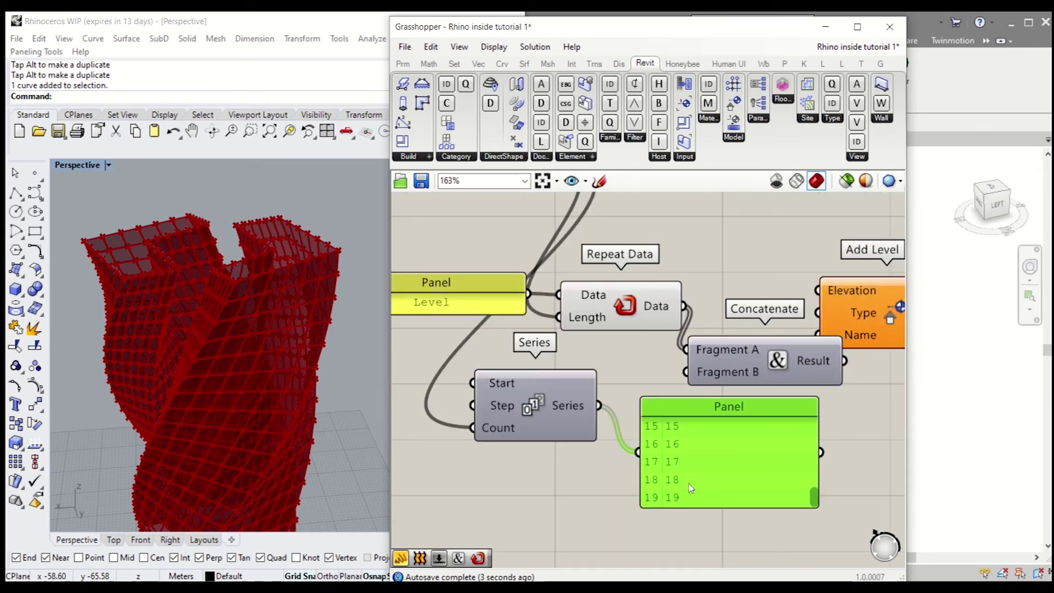
key(Delete)
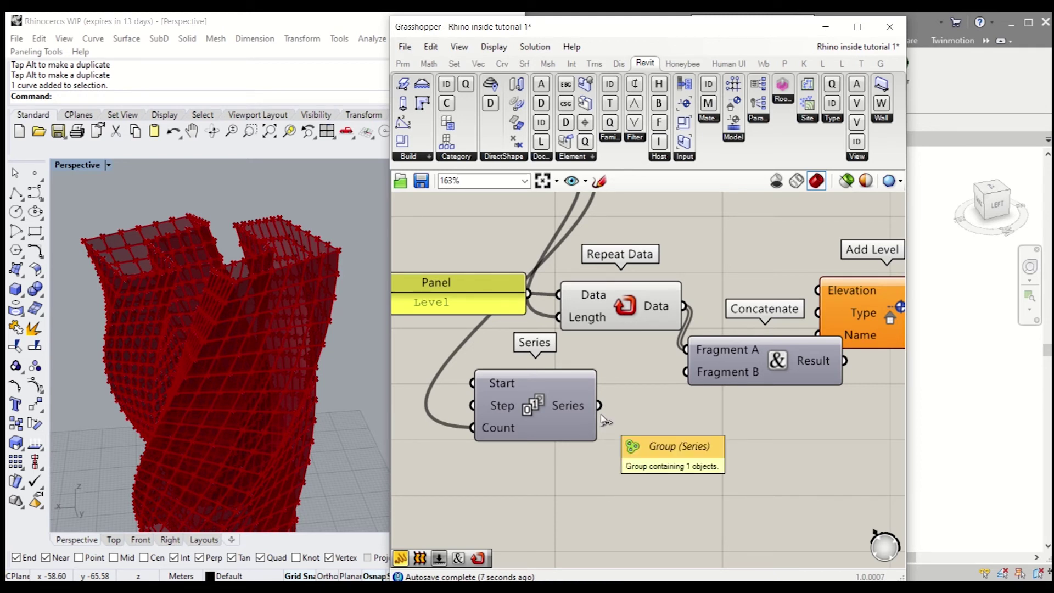
Add a number slider set to 1 beside the lower Series component and connect it to the Start input
double_click(455, 387)
text(1)
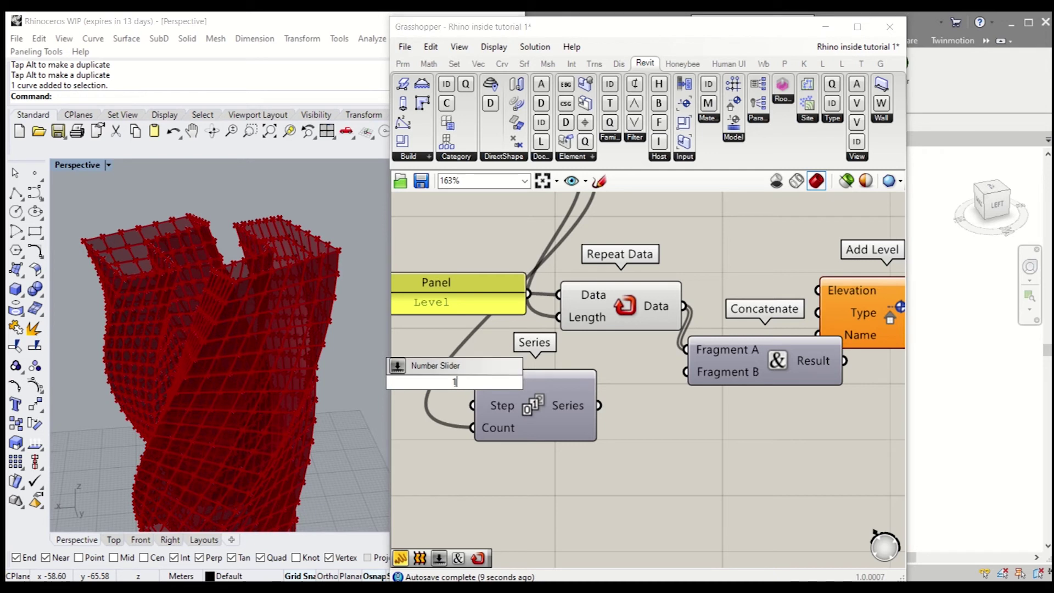
key(Return)
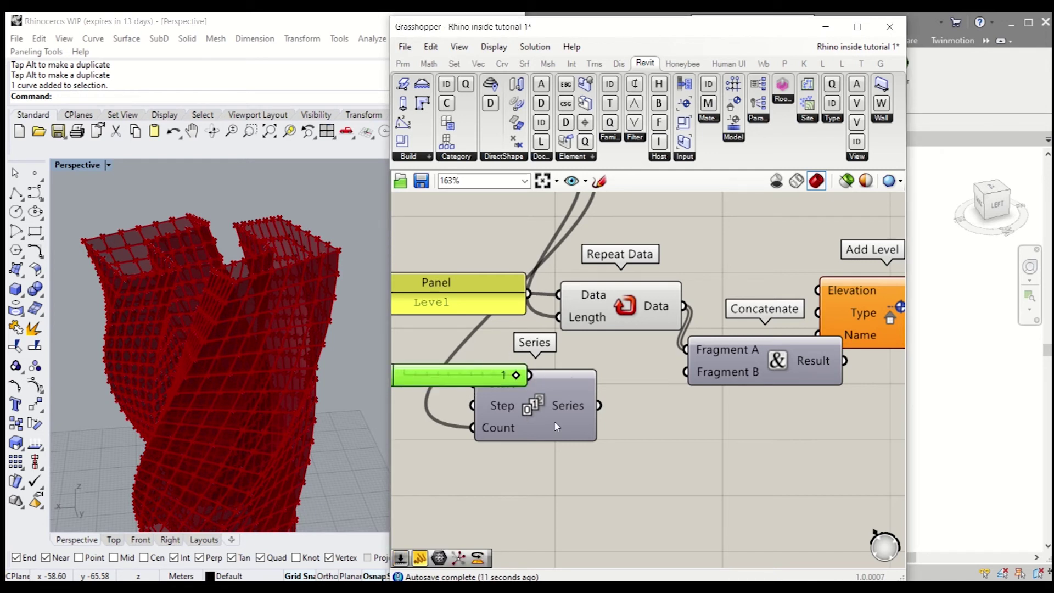
drag(558, 426, 648, 437)
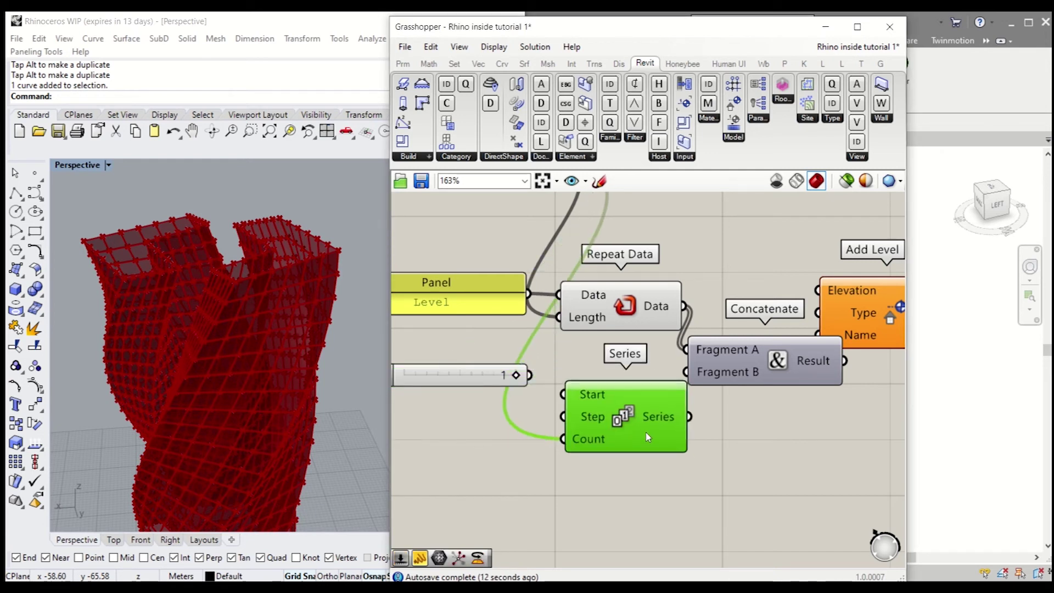
click(543, 462)
drag(672, 427, 646, 419)
drag(473, 378, 454, 381)
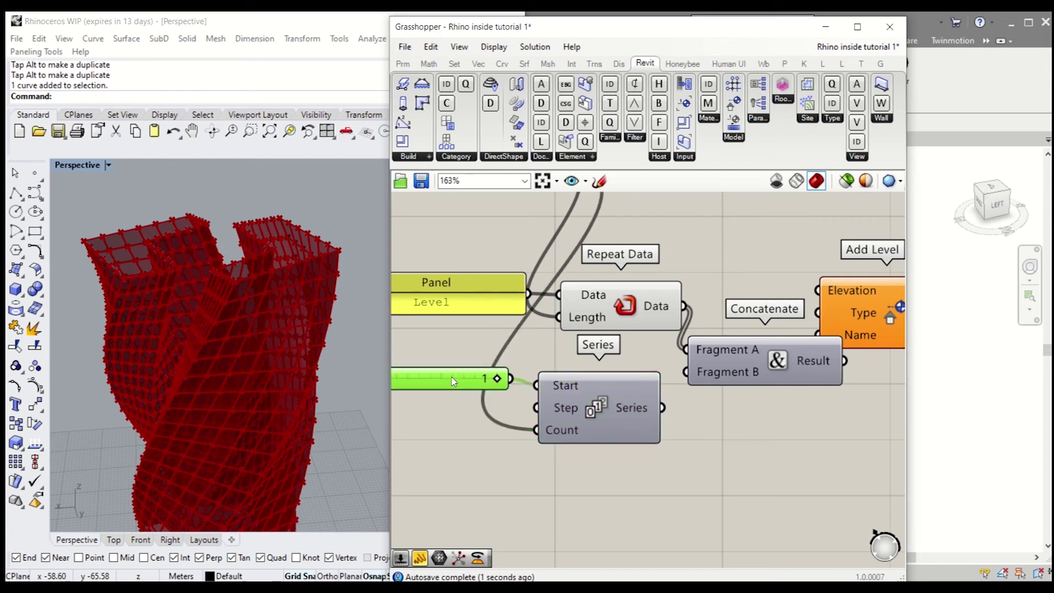
Connect the lower Series output to Concatenate's Fragment B and space Concatenate and Add Level farther apart
drag(617, 414, 604, 413)
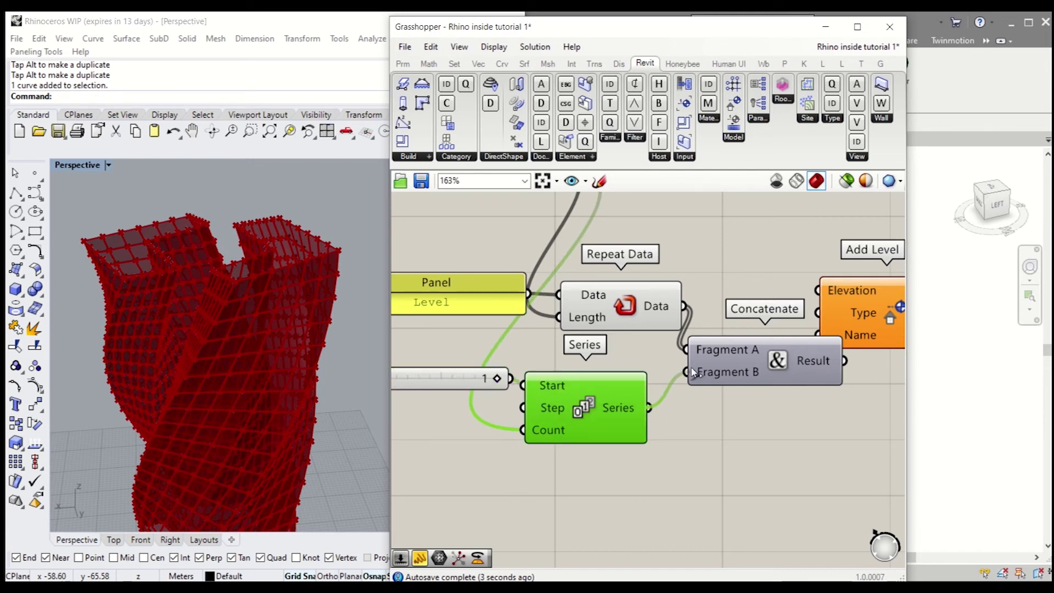
click(781, 469)
right_drag(797, 387, 691, 401)
drag(687, 380, 671, 377)
click(742, 379)
drag(783, 329, 879, 330)
click(794, 402)
drag(689, 383, 730, 286)
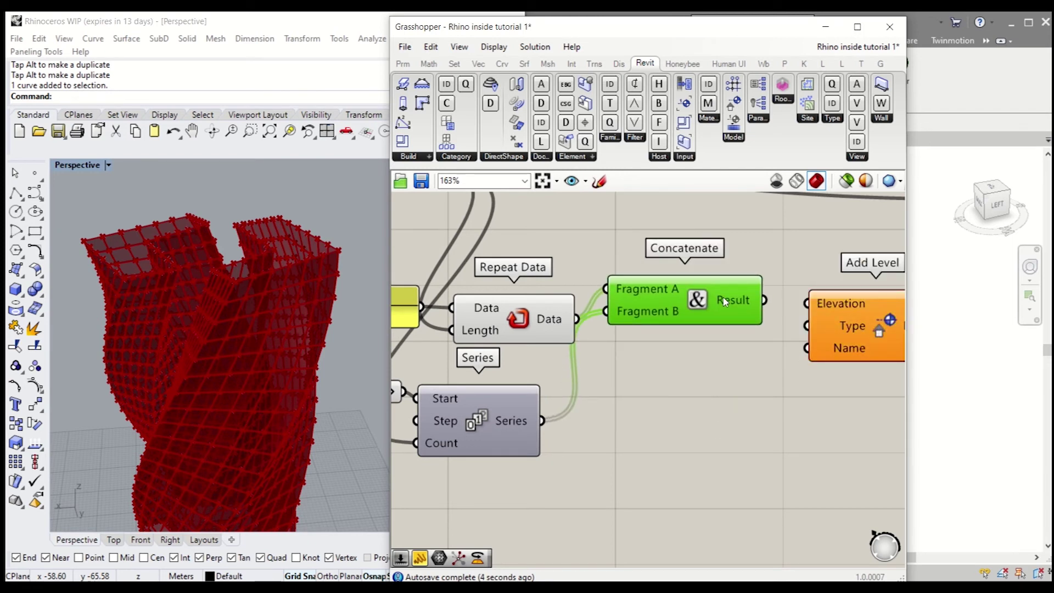
Connect the upper Series output to Add Level's Elevation input and Concatenate's Result to its Name input
right_drag(746, 353, 710, 408)
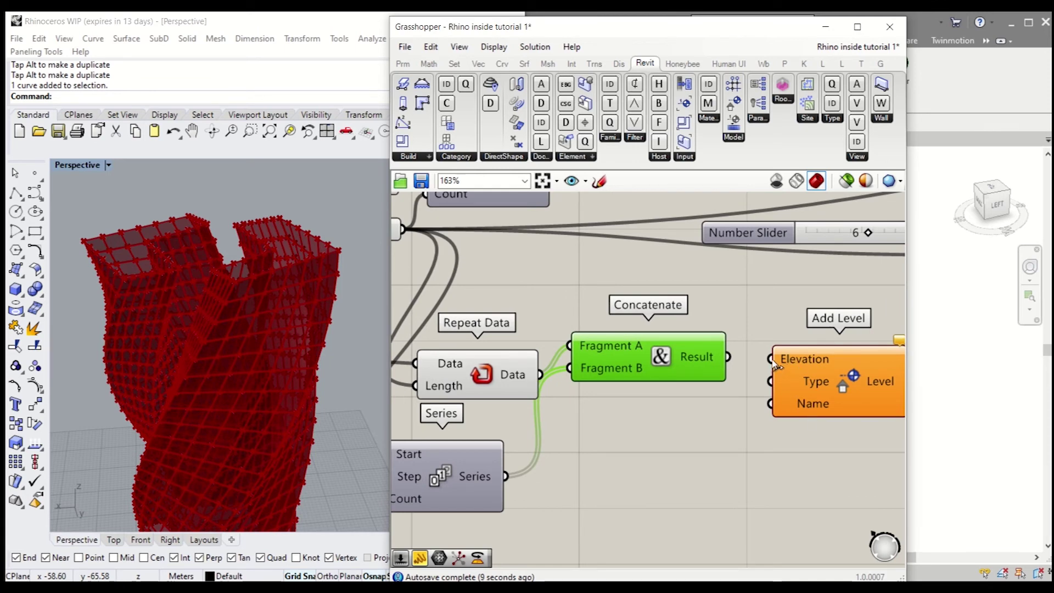
scroll(791, 339, down, 4)
mouse_move(771, 360)
mouse_down()
mouse_move(791, 340)
mouse_move(577, 282)
mouse_move(659, 293)
mouse_move(654, 264)
mouse_up()
scroll(671, 297, up, 5)
scroll(580, 281, down, 4)
scroll(620, 286, up, 2)
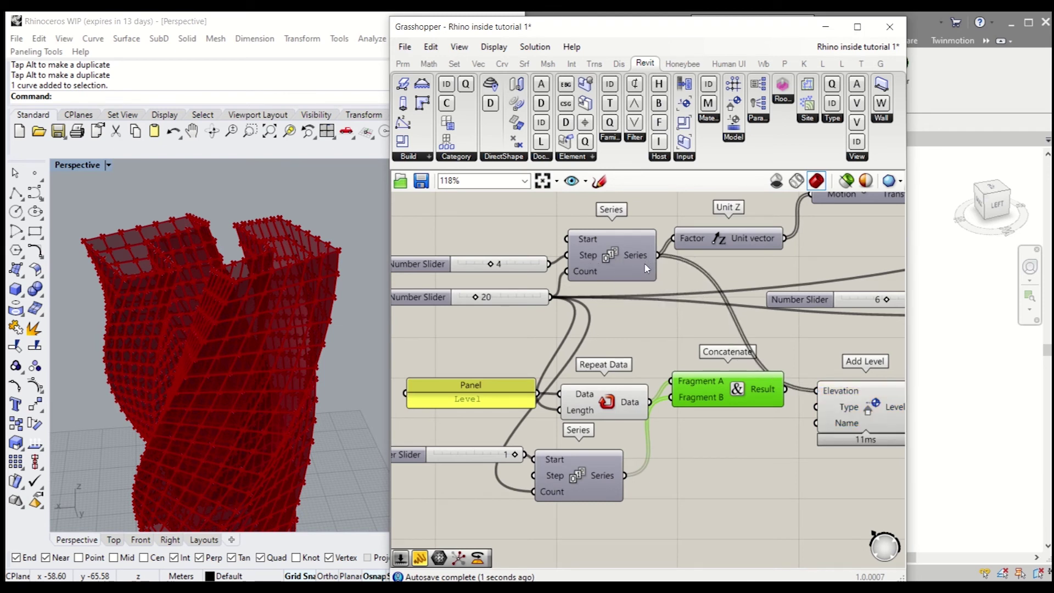
right_drag(732, 358, 680, 304)
drag(699, 345, 697, 360)
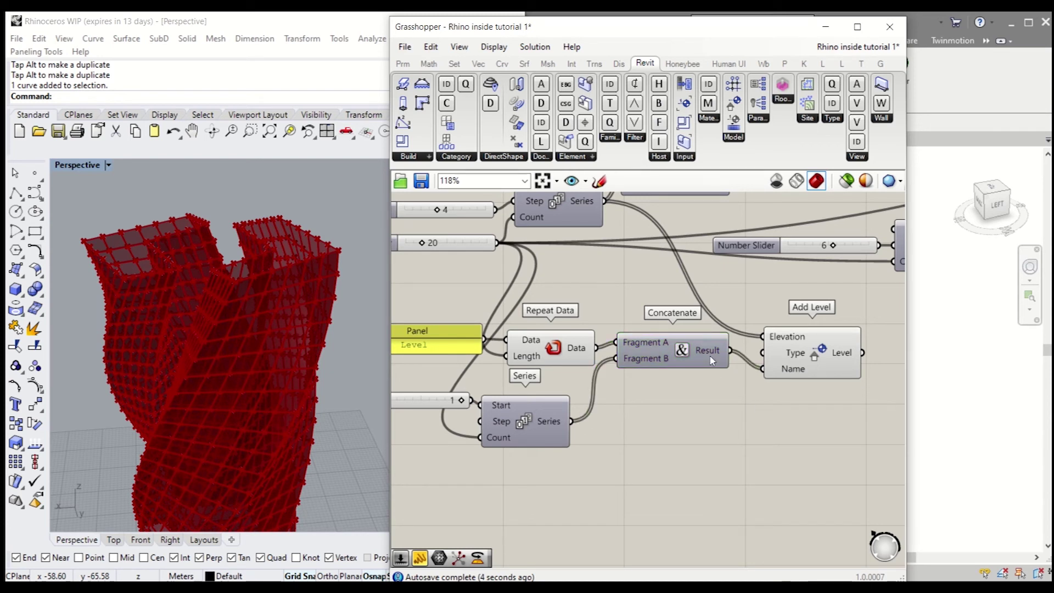
drag(713, 360, 712, 379)
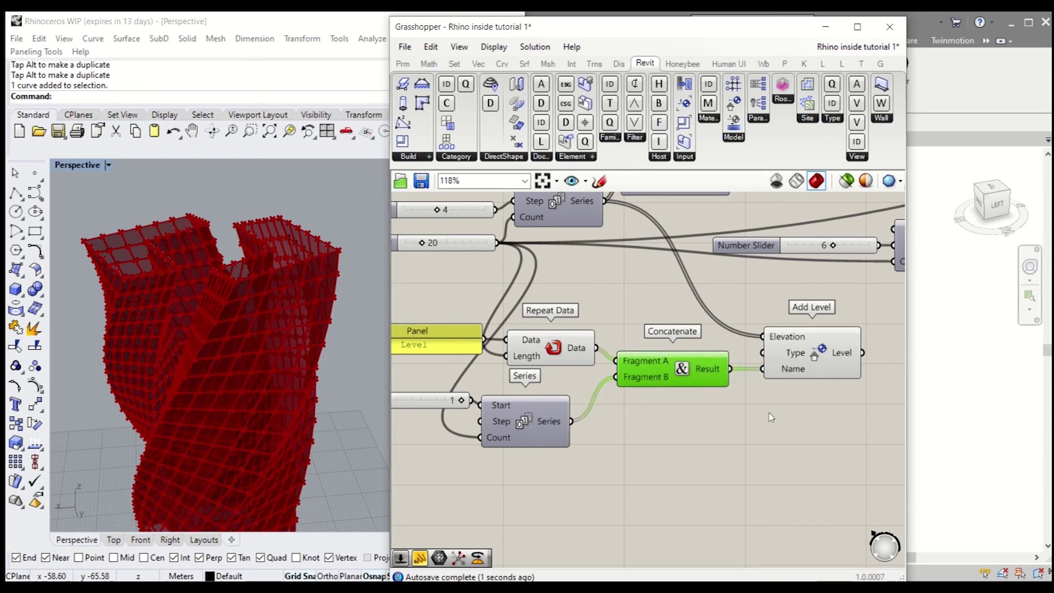
Graft the Elevation and Name inputs of Add Level
right_click(784, 337)
click(774, 336)
right_click(778, 337)
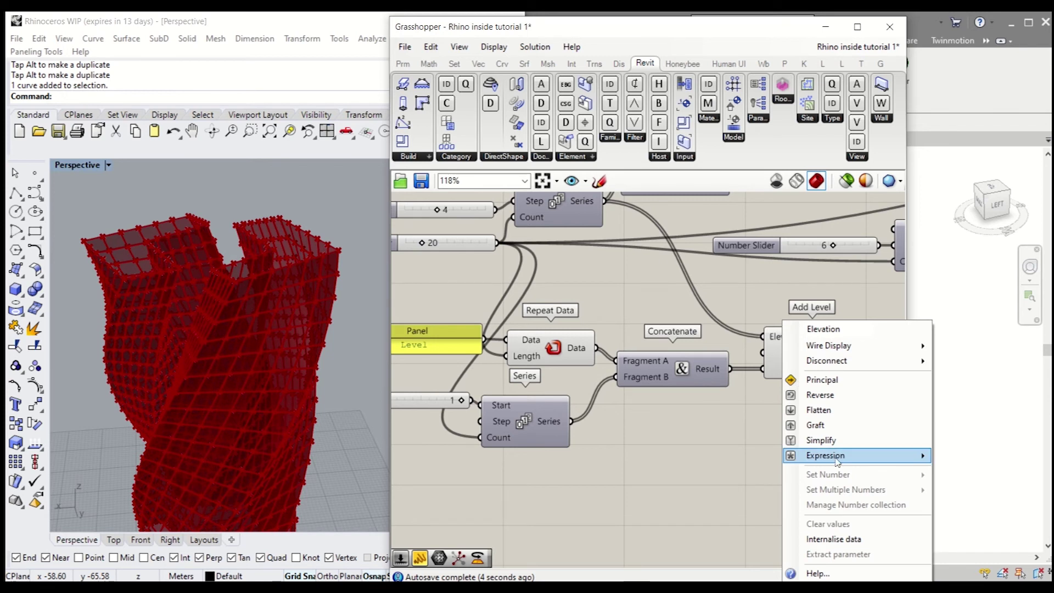
click(782, 385)
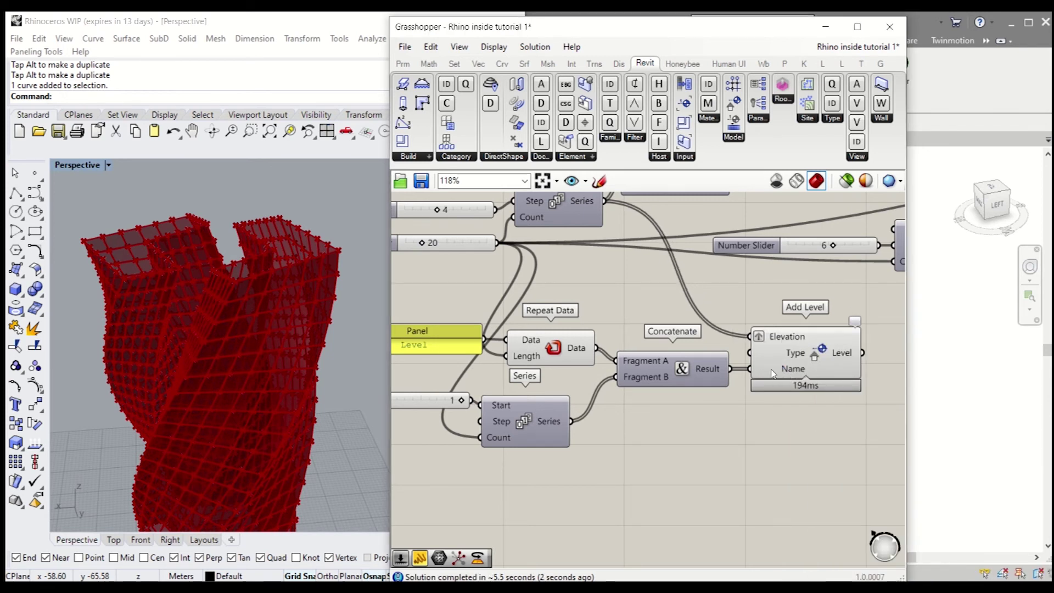
right_click(780, 373)
click(812, 440)
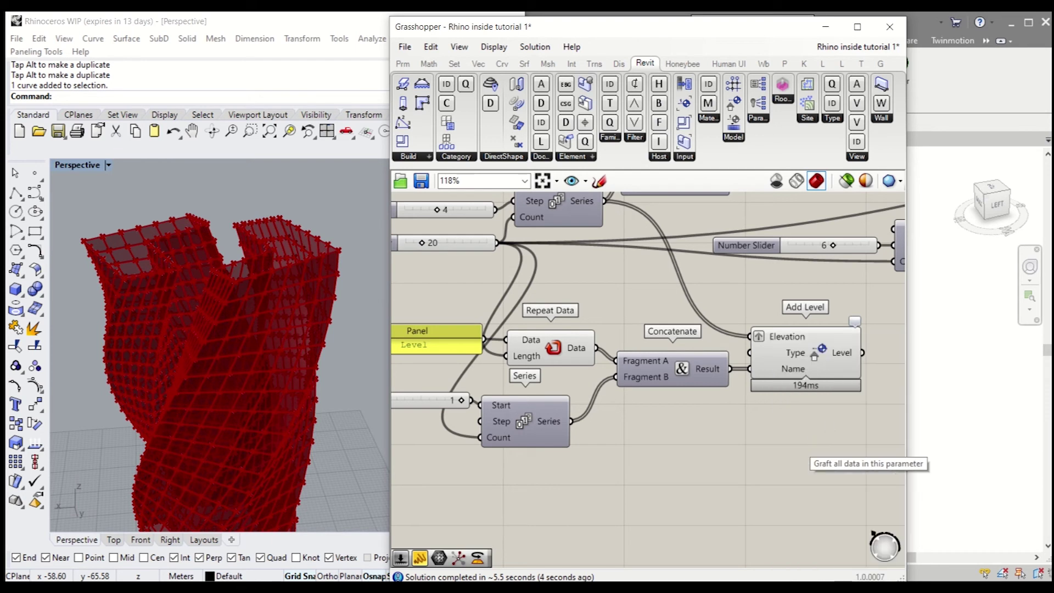
drag(801, 359, 822, 359)
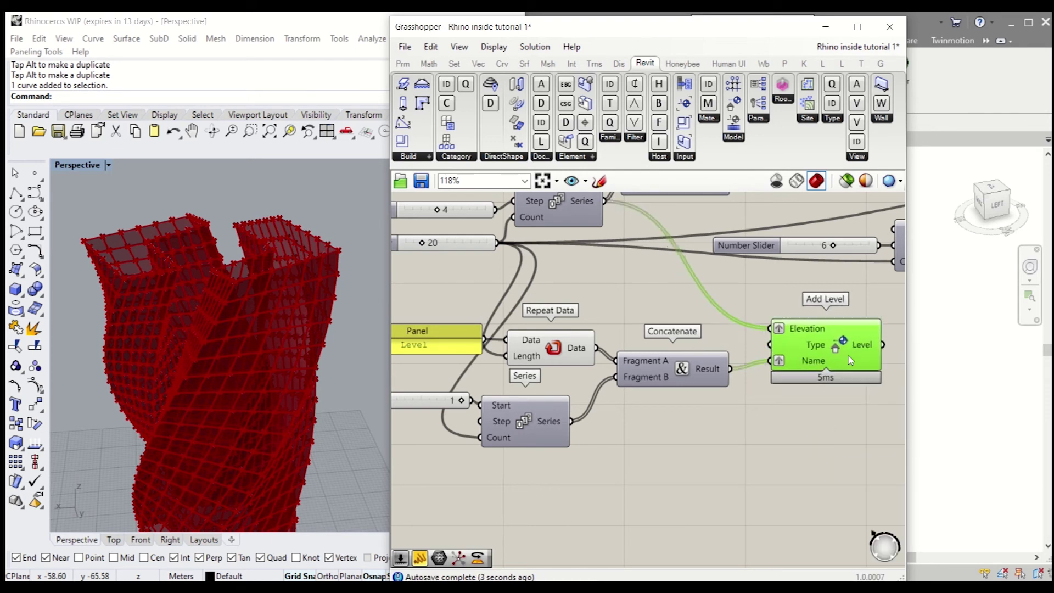
Add a Panel beside Add Level, connect the Level output to it and enlarge the Panel
right_drag(769, 467, 657, 489)
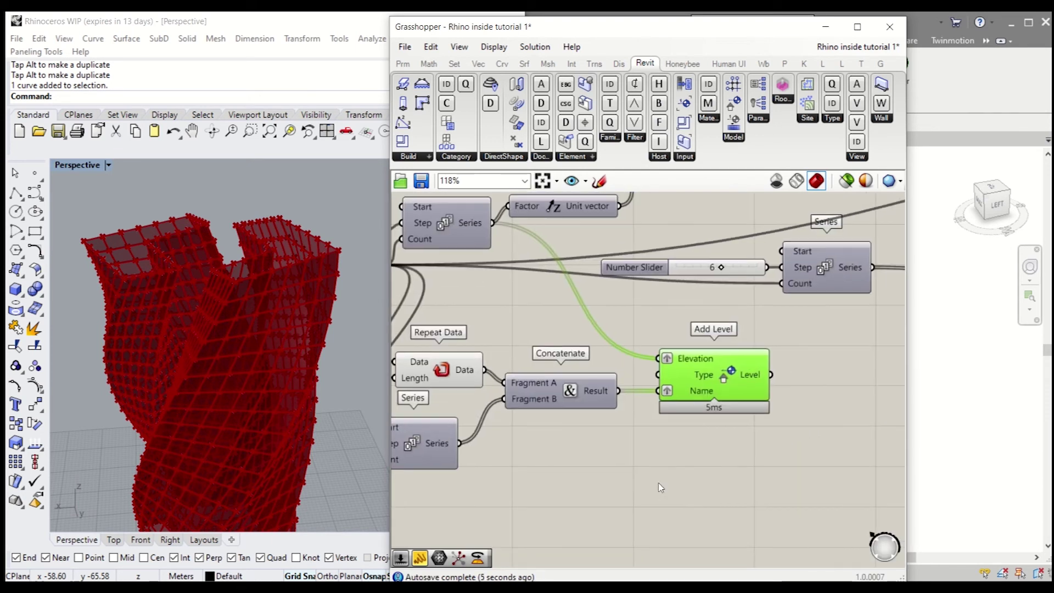
double_click(689, 491)
text(Panel)
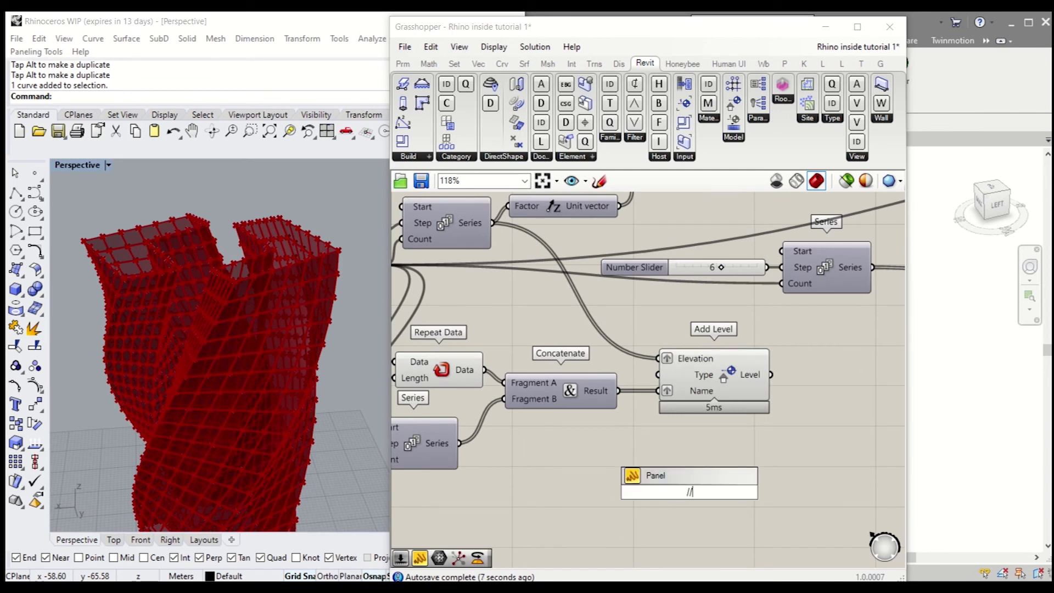
key(Return)
drag(674, 483, 824, 432)
right_drag(716, 447, 595, 435)
drag(777, 439, 760, 391)
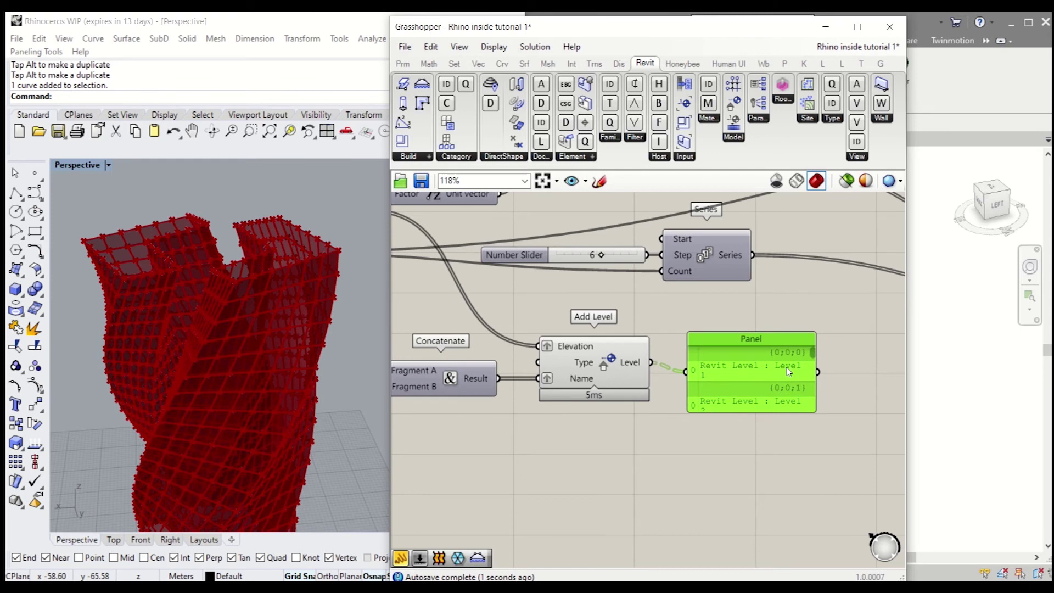
drag(816, 372, 848, 424)
click(792, 455)
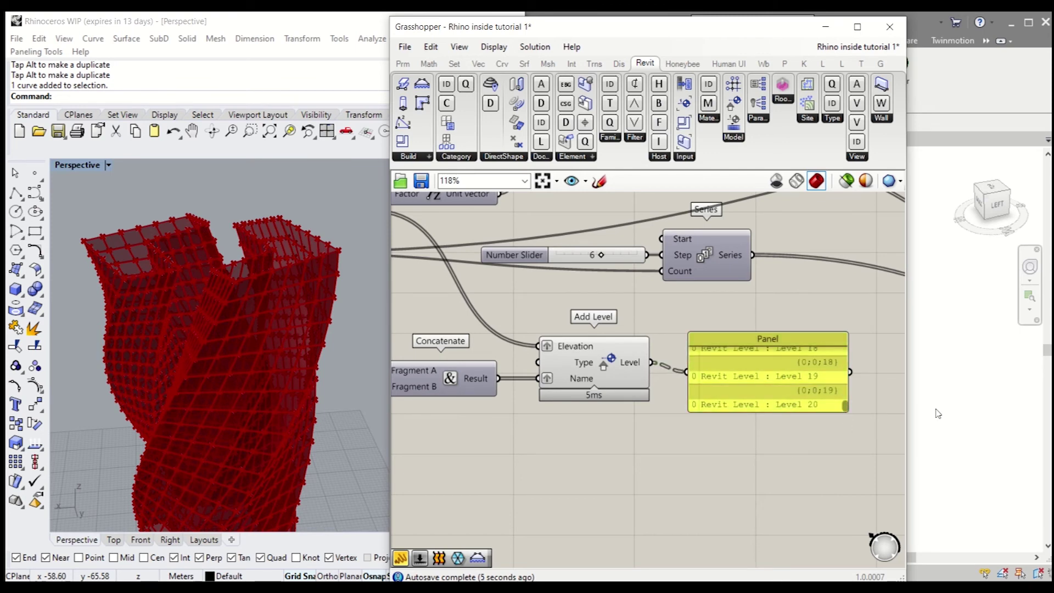
Switch to Revit to inspect the generated levels near the tower top in the 3D view, and return to Grasshopper
click(949, 411)
scroll(620, 236, up, 10)
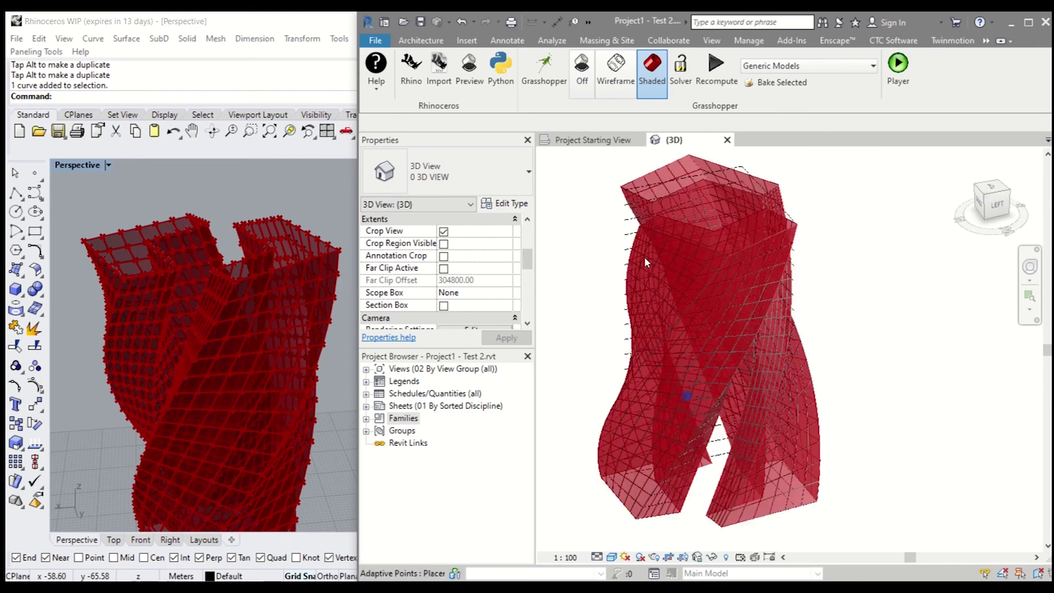
scroll(647, 255, up, 8)
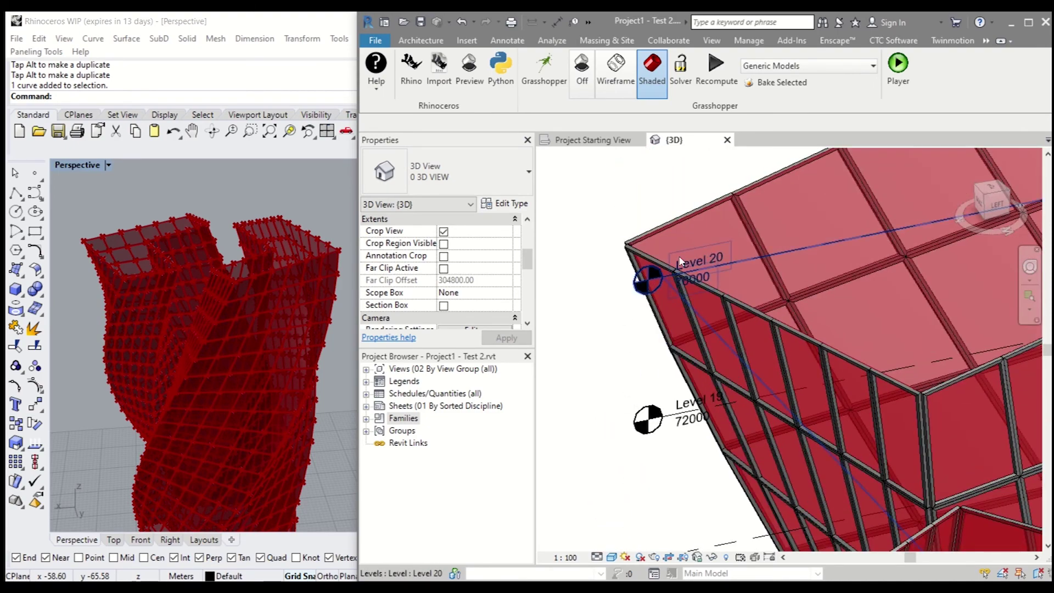
scroll(626, 285, up, 3)
click(288, 203)
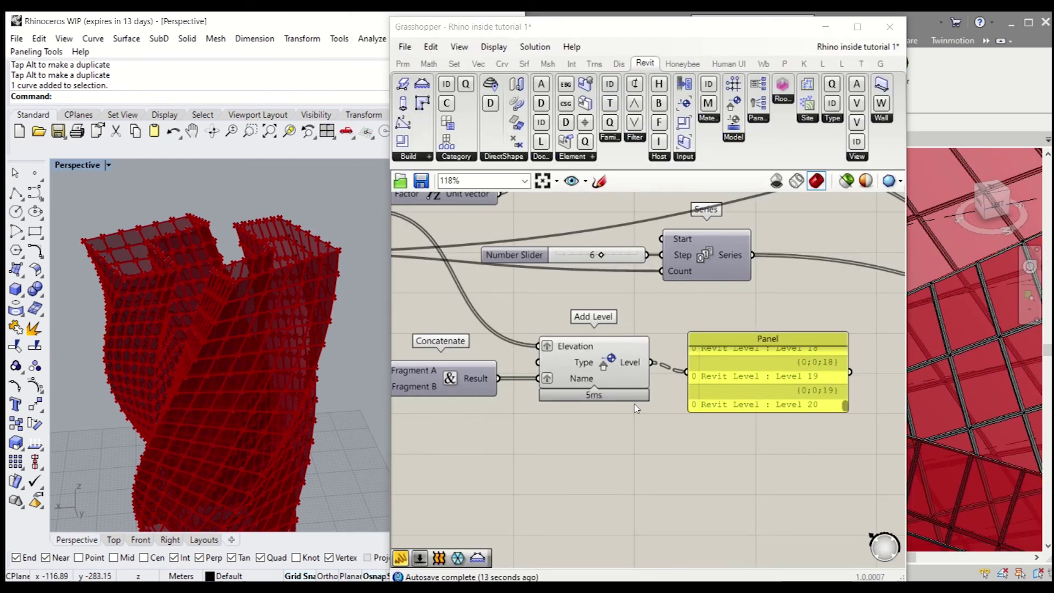
Group the level-naming components with Add Level and its Panel, and name the group Level
click(673, 454)
scroll(673, 450, down, 5)
right_drag(770, 353, 635, 302)
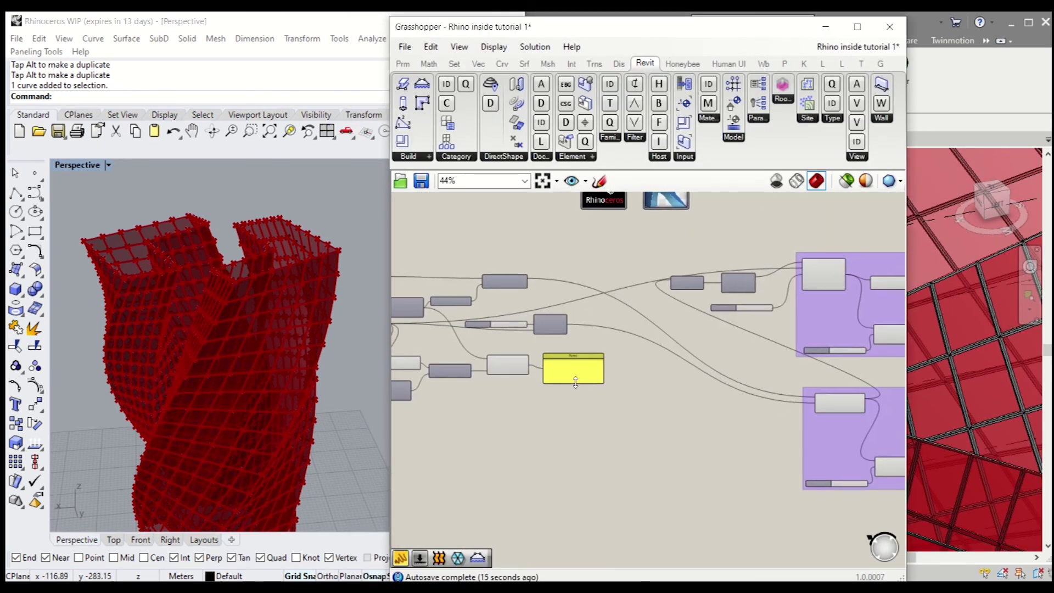
drag(576, 383, 588, 378)
right_drag(580, 440, 714, 436)
drag(742, 446, 437, 342)
key(ctrl+g)
drag(642, 386, 662, 438)
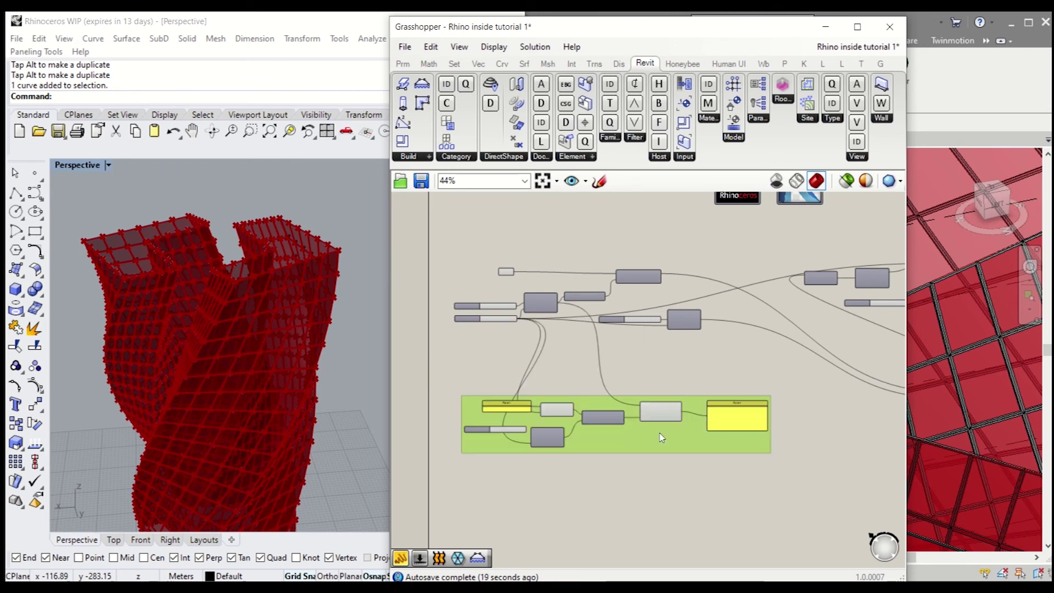
right_click(690, 439)
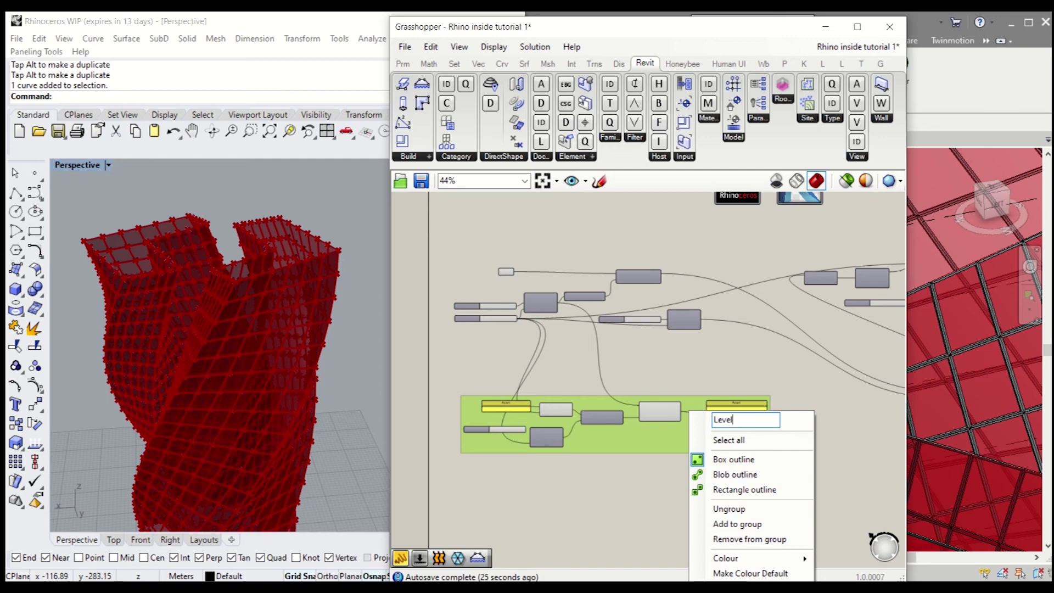
click(638, 506)
Place an Add Floor component beside the Floors group and connect the first Rotate's Geometry output to its Boundary input
right_drag(699, 499, 514, 471)
scroll(515, 471, down, 1)
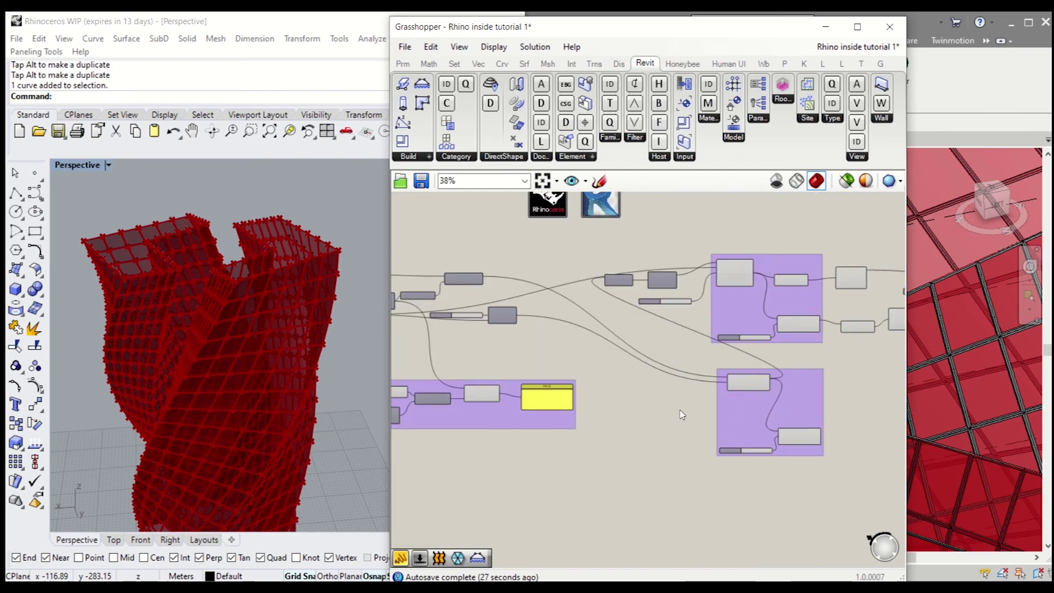
right_drag(780, 430, 541, 363)
scroll(567, 340, up, 6)
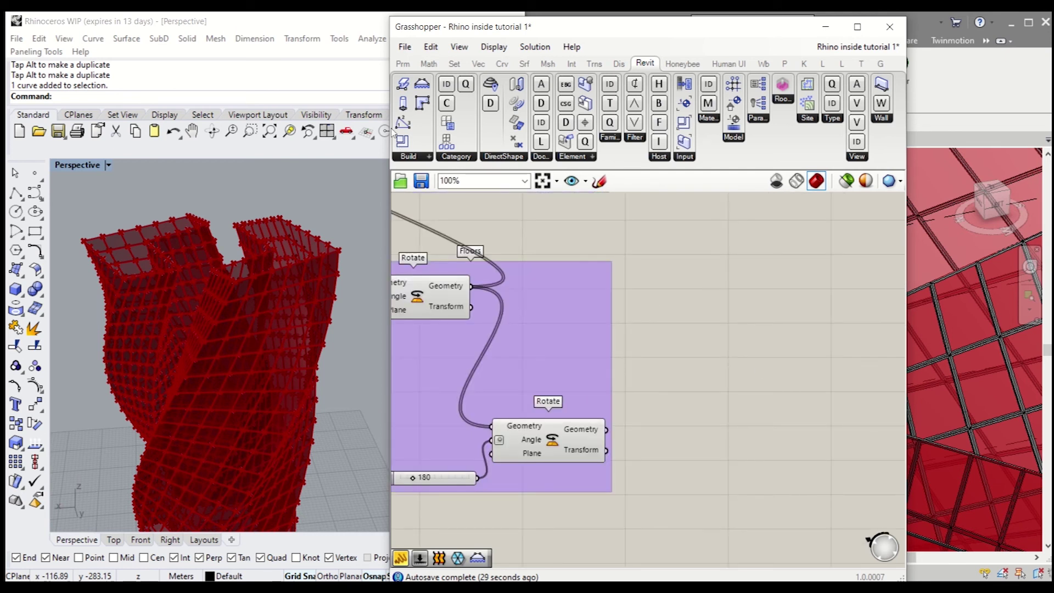
click(424, 157)
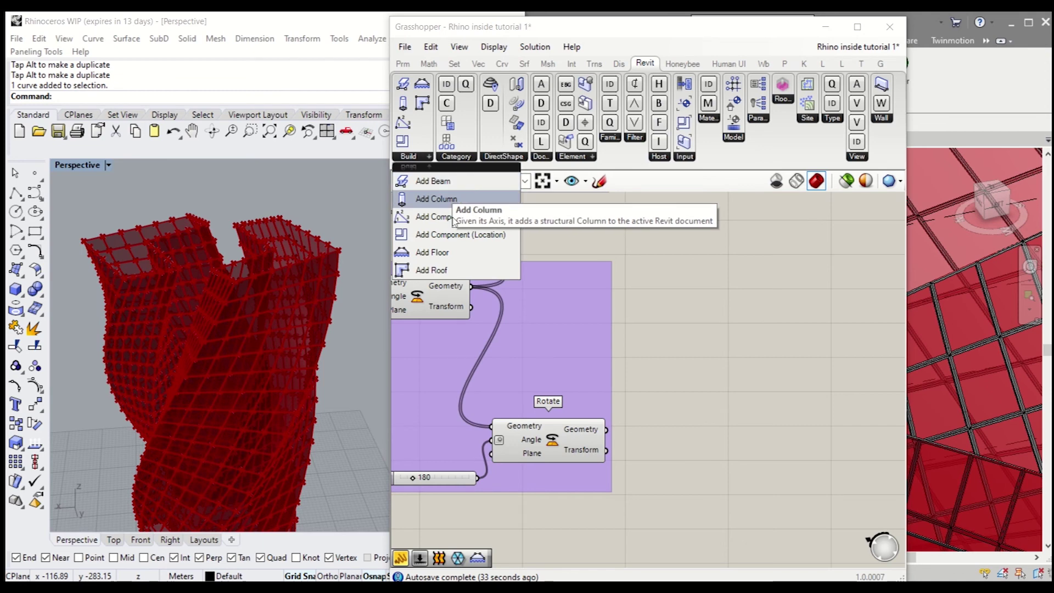
click(432, 253)
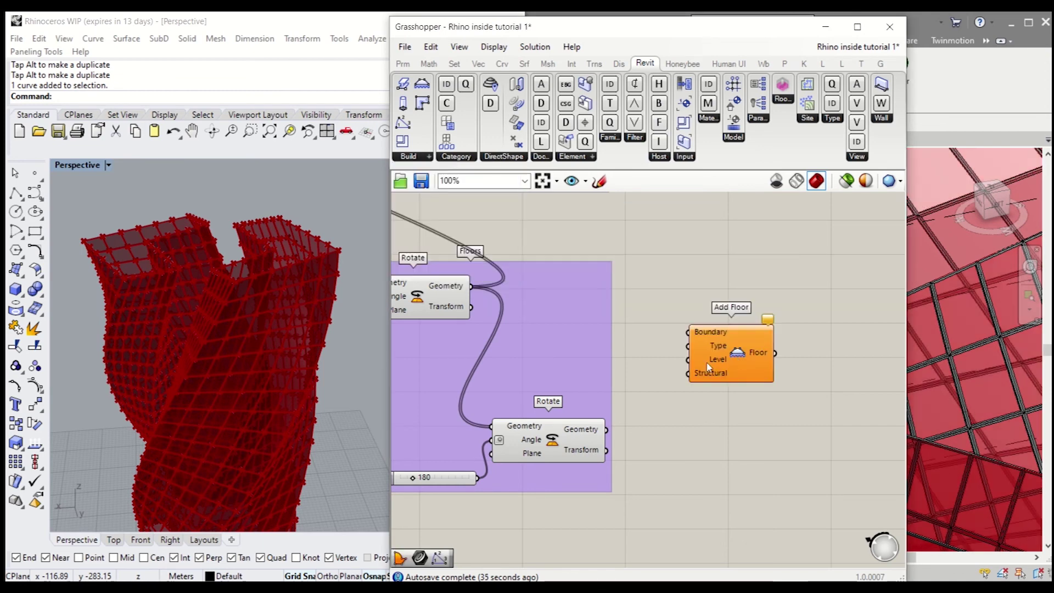
click(723, 444)
drag(724, 443, 729, 472)
right_drag(673, 370, 698, 382)
drag(759, 489, 765, 383)
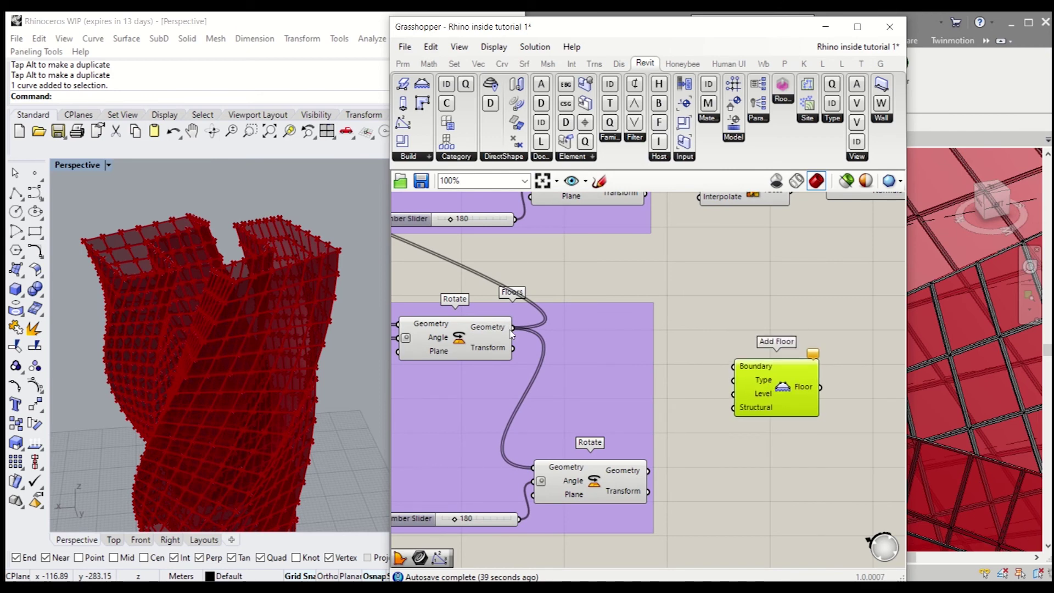
drag(515, 335, 840, 362)
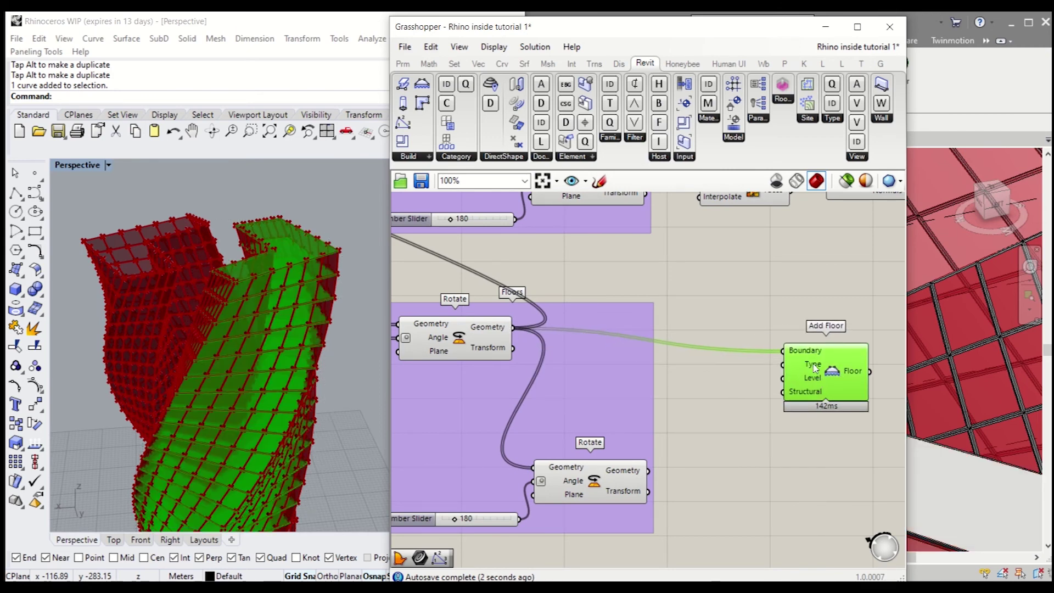
Set Add Floor's Type input to Floor : Concept-300, filtering the Revit types by Model and the Floors category
right_click(815, 368)
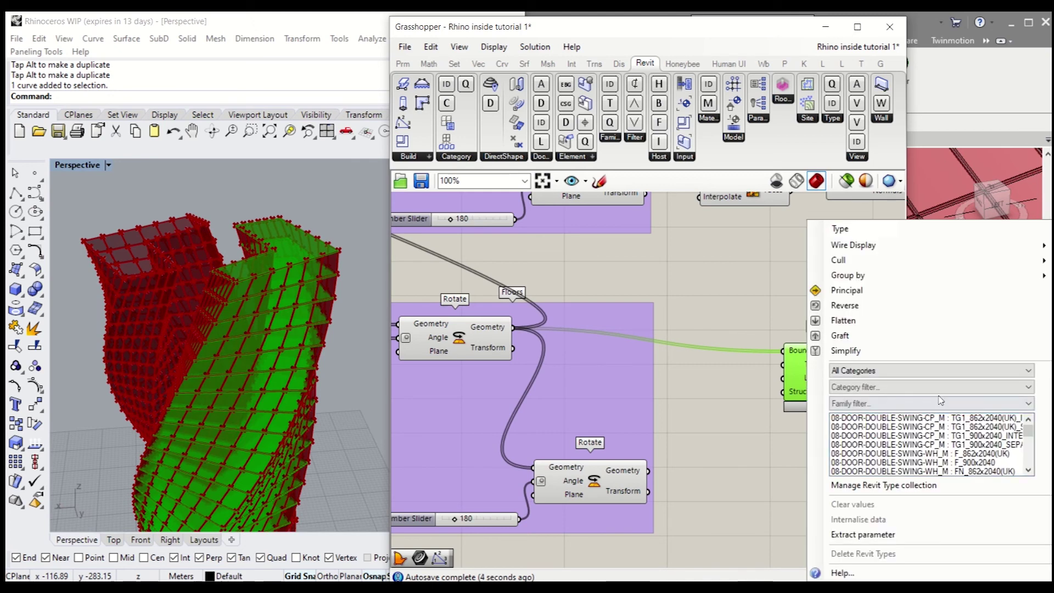
click(933, 371)
click(873, 400)
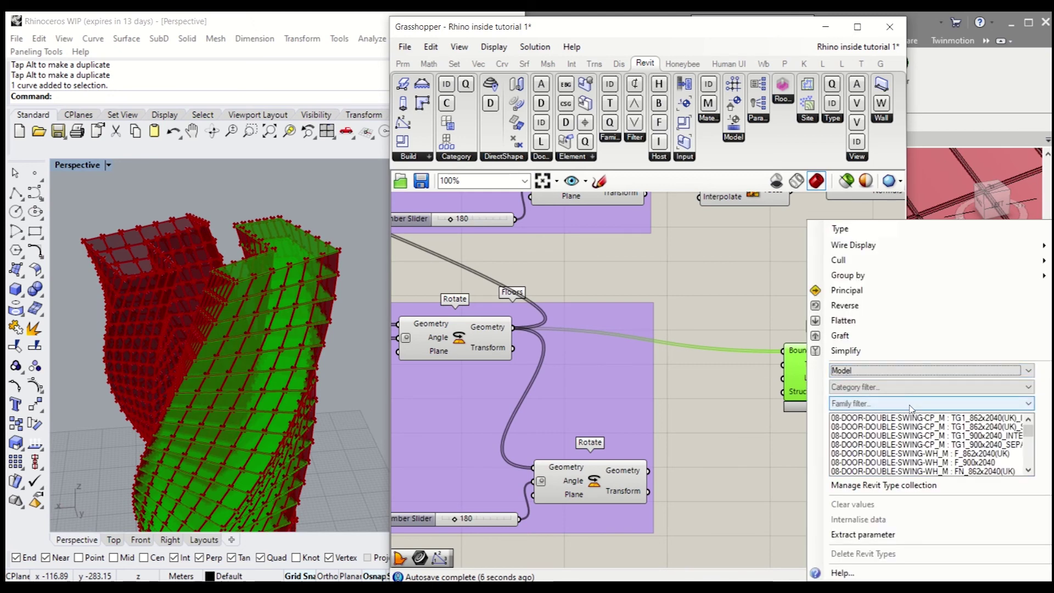
click(911, 388)
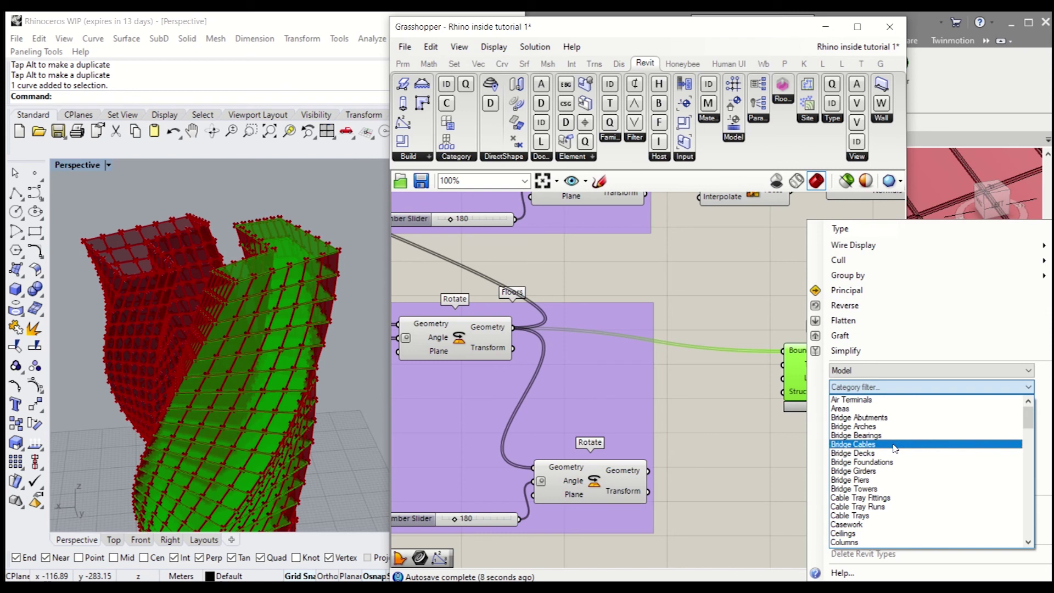
scroll(889, 483, down, 8)
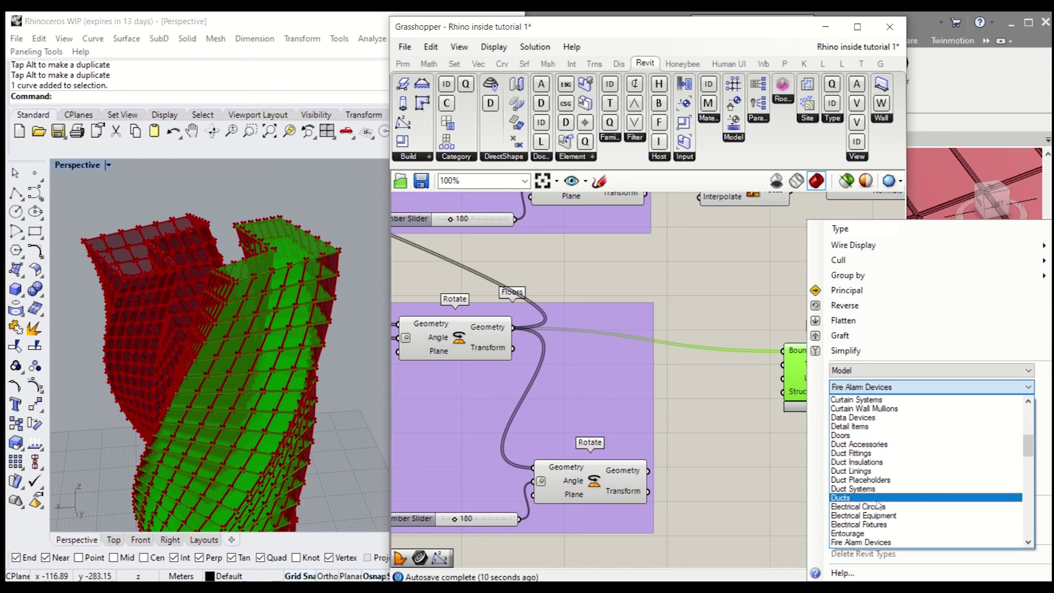
click(872, 543)
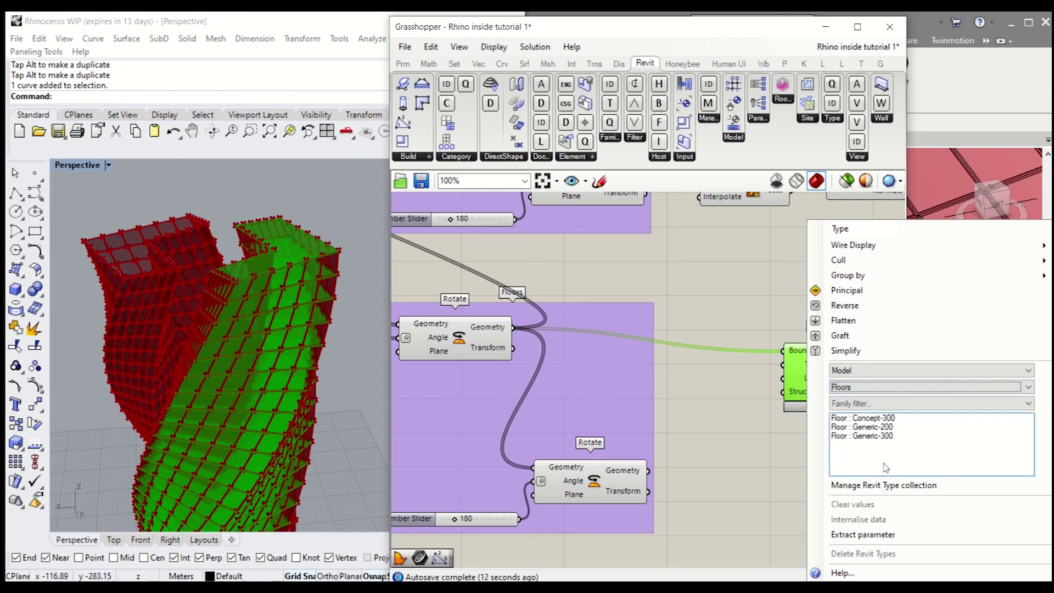
click(879, 420)
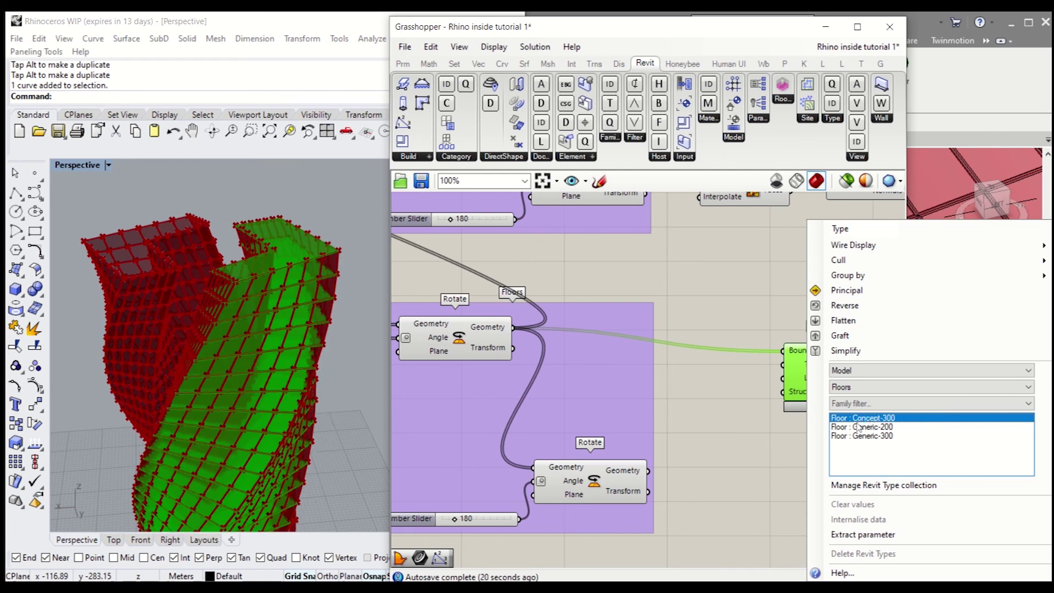
click(747, 444)
Move Add Floor lower on the canvas and also connect the second Rotate's Geometry output to its Boundary input
right_drag(780, 456, 749, 433)
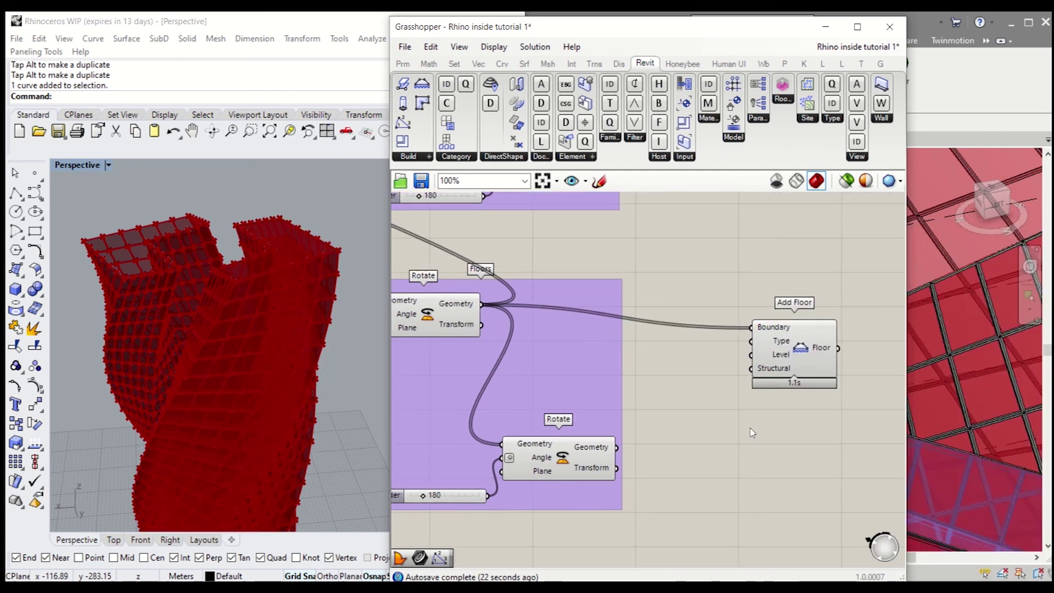
drag(786, 359, 793, 407)
click(659, 437)
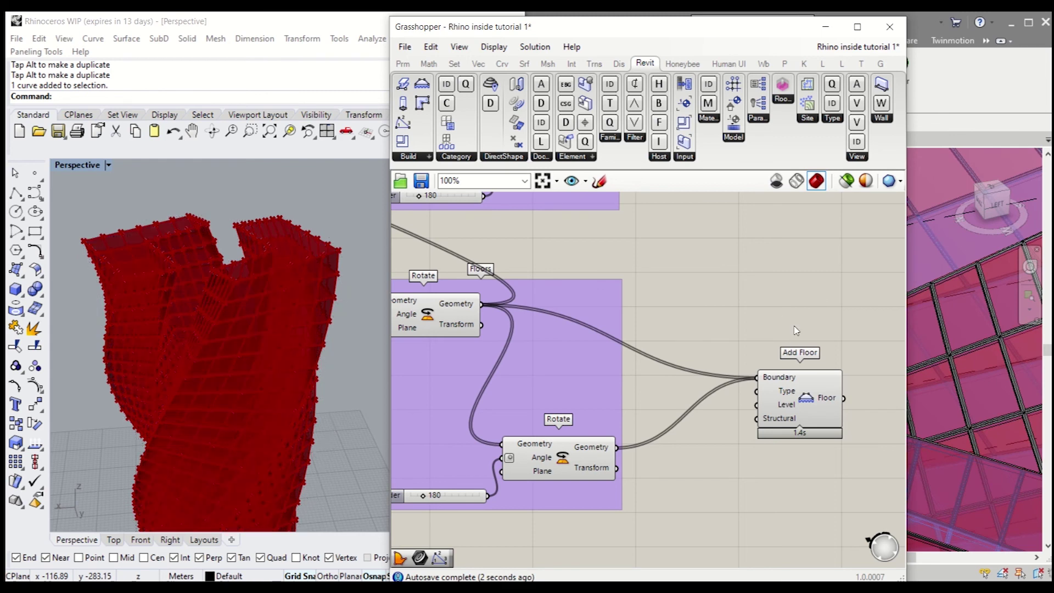
Examine the upper part of the towers in Rhino's Perspective viewport, and switch to Revit to inspect both whole towers in the 3D view
scroll(135, 242, up, 6)
scroll(134, 250, down, 4)
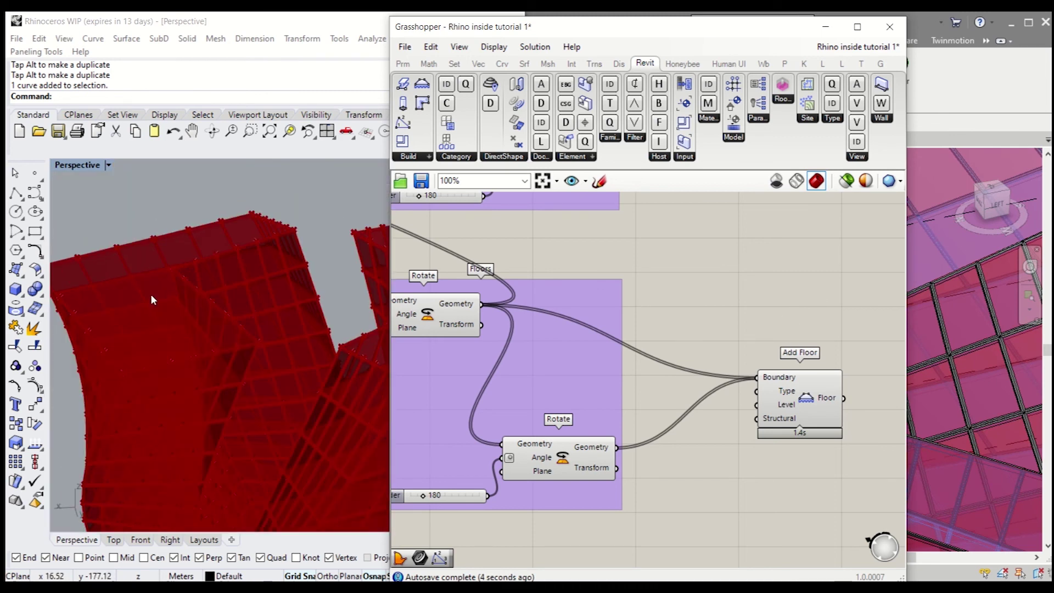
mouse_move(151, 295)
right_down()
mouse_move(181, 325)
mouse_move(181, 307)
mouse_move(165, 318)
mouse_move(139, 273)
mouse_move(147, 302)
mouse_move(94, 301)
mouse_move(148, 311)
mouse_move(142, 320)
mouse_move(144, 300)
right_up()
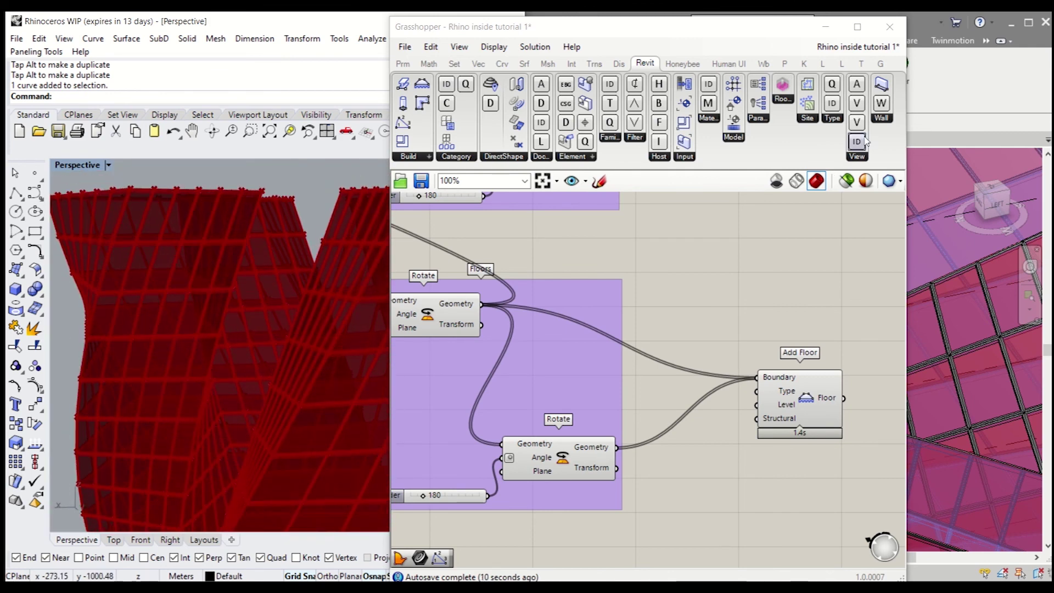
click(971, 87)
scroll(696, 324, down, 5)
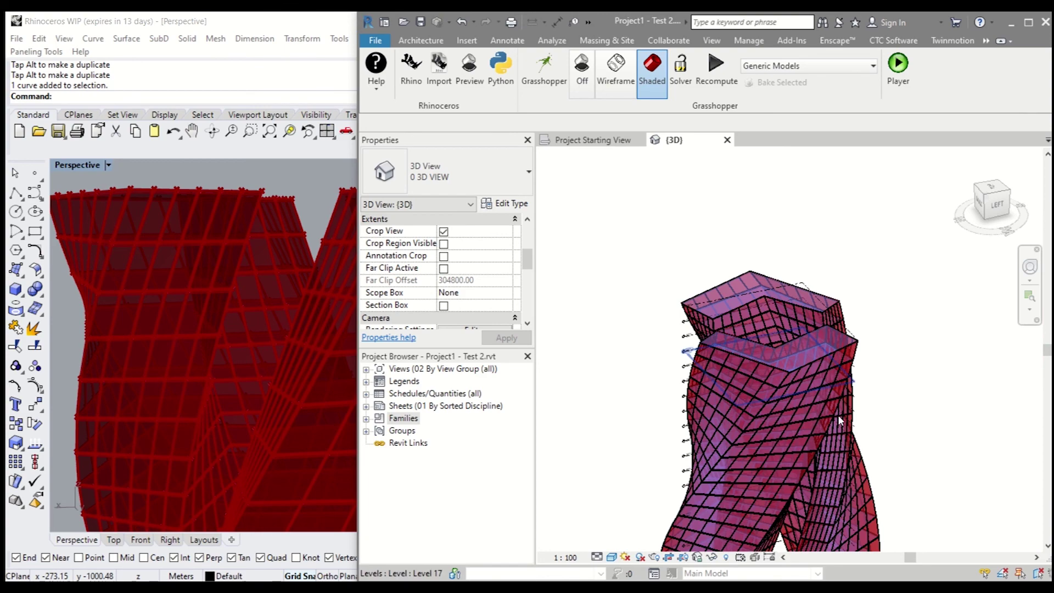
shift+middle_drag(838, 414, 894, 299)
scroll(892, 329, down, 3)
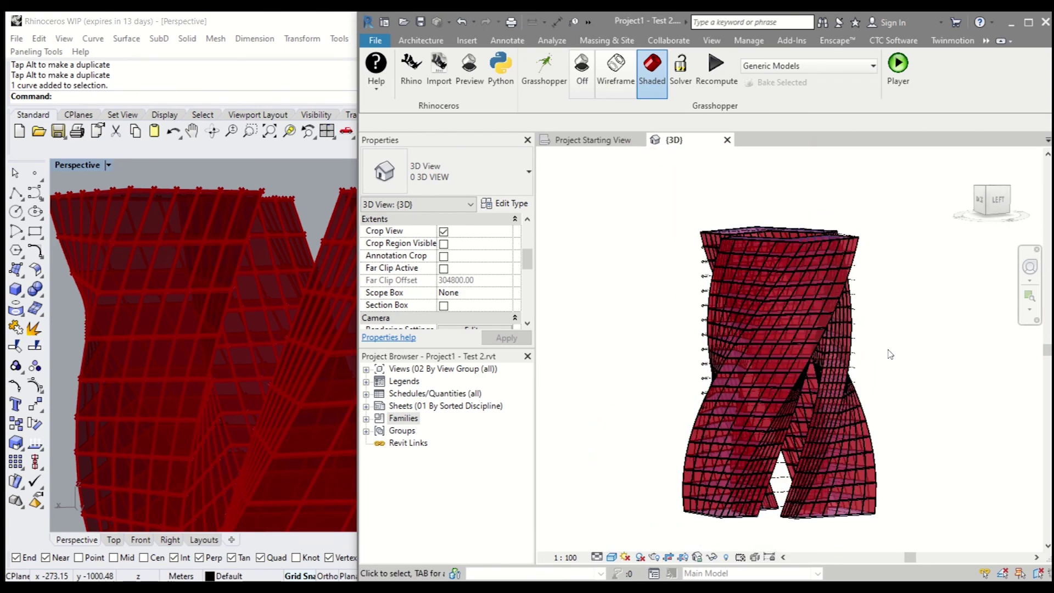
shift+middle_drag(889, 354, 777, 405)
Return to Rhino and review both towers from top to base in the Perspective viewport
click(288, 224)
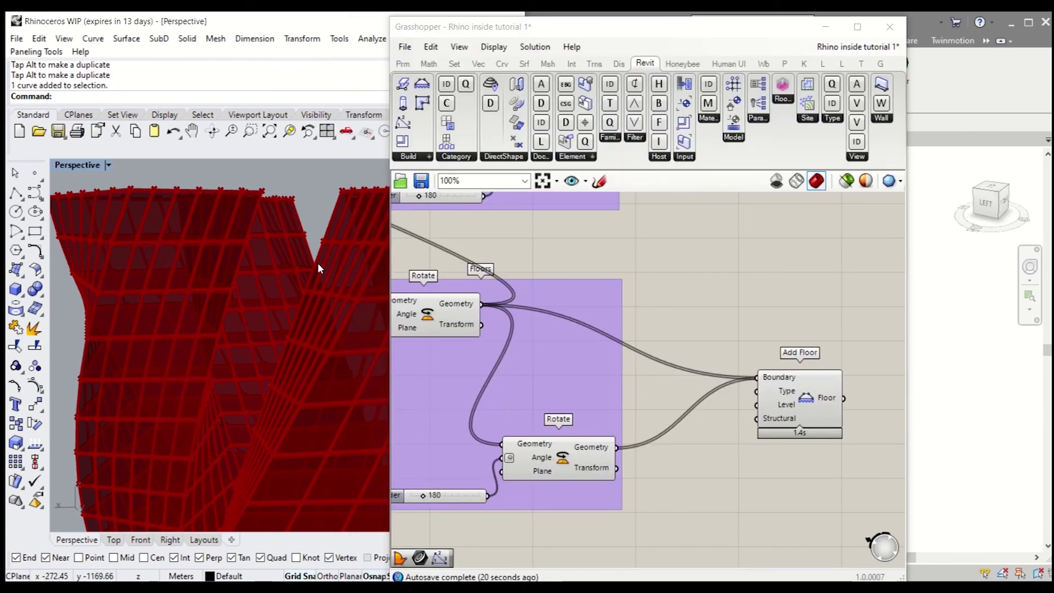
scroll(181, 313, down, 5)
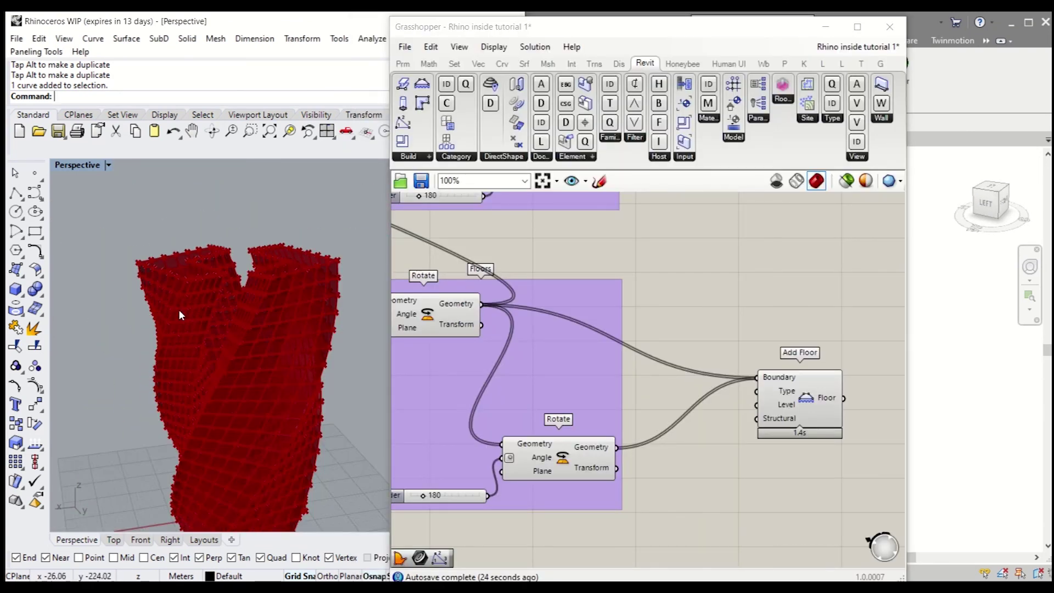
scroll(213, 349, up, 4)
scroll(139, 254, down, 5)
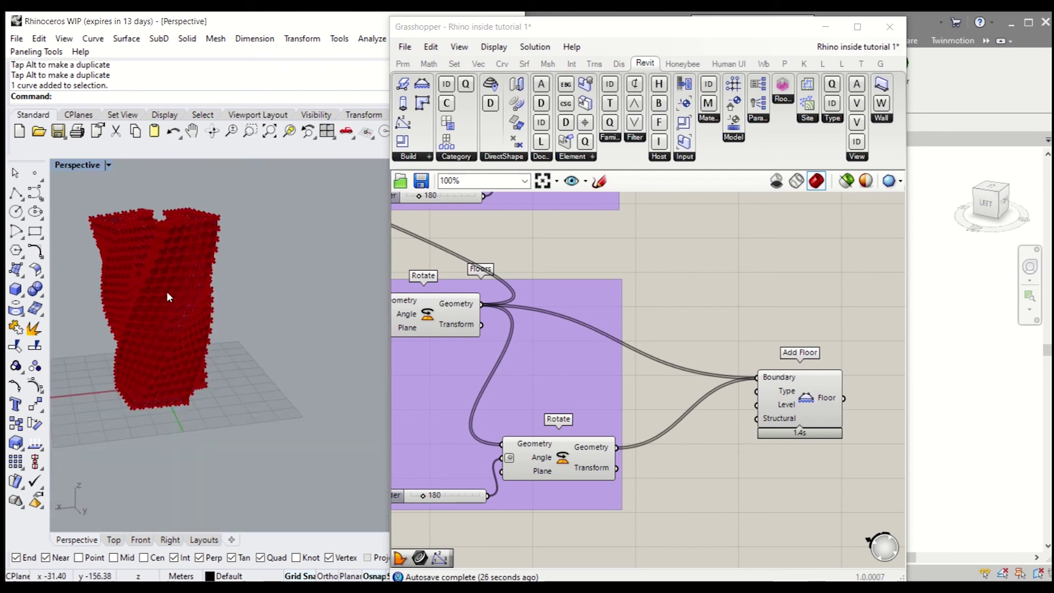
scroll(167, 291, up, 4)
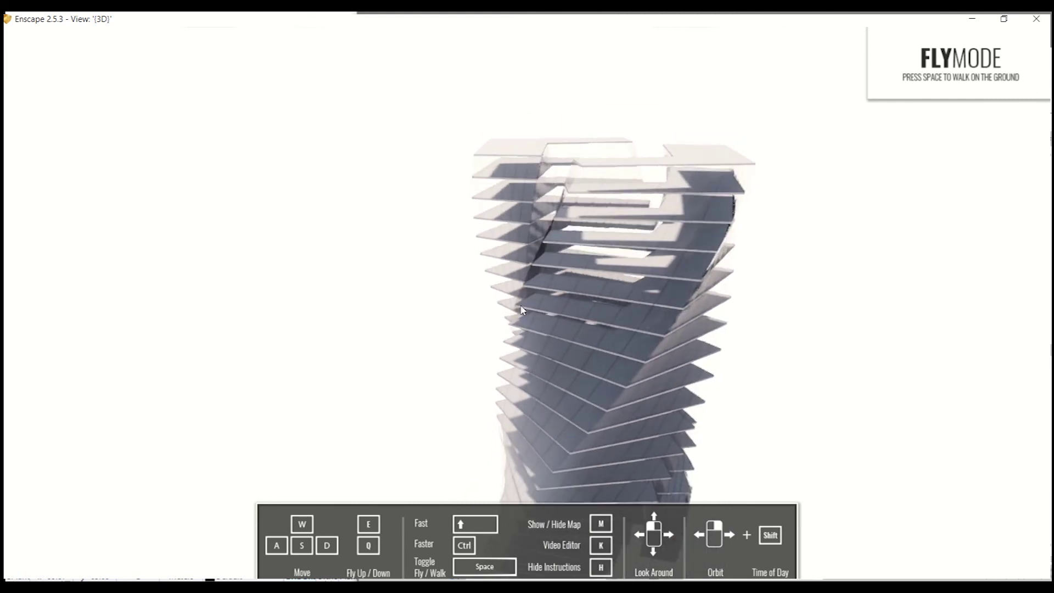
In the Enscape window, reframe the view on the stacked tower floors and change the time of day to alter their lighting
drag(392, 263, 502, 327)
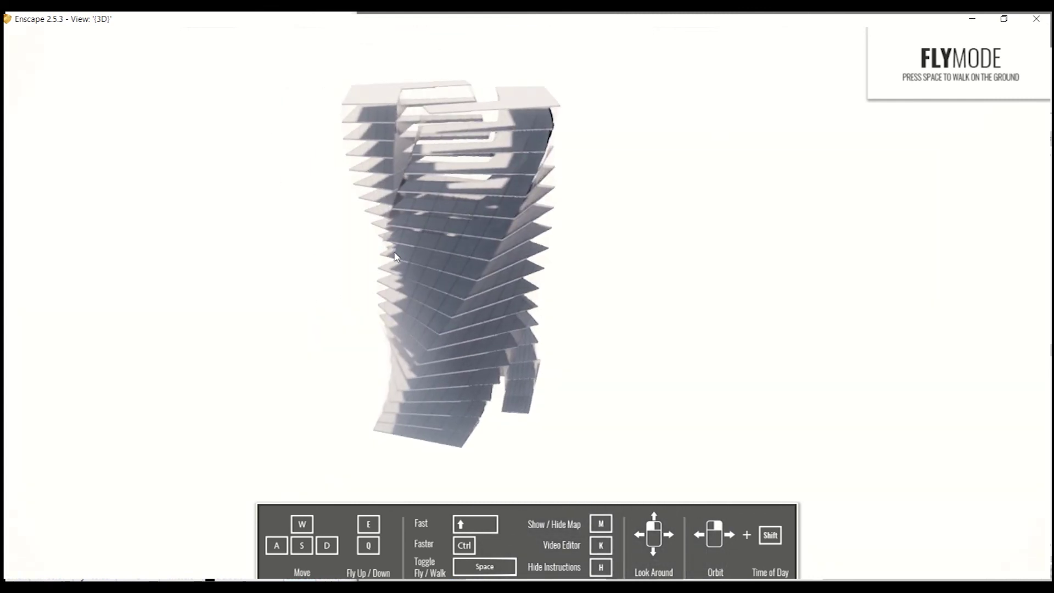
shift+right_drag(393, 263, 530, 263)
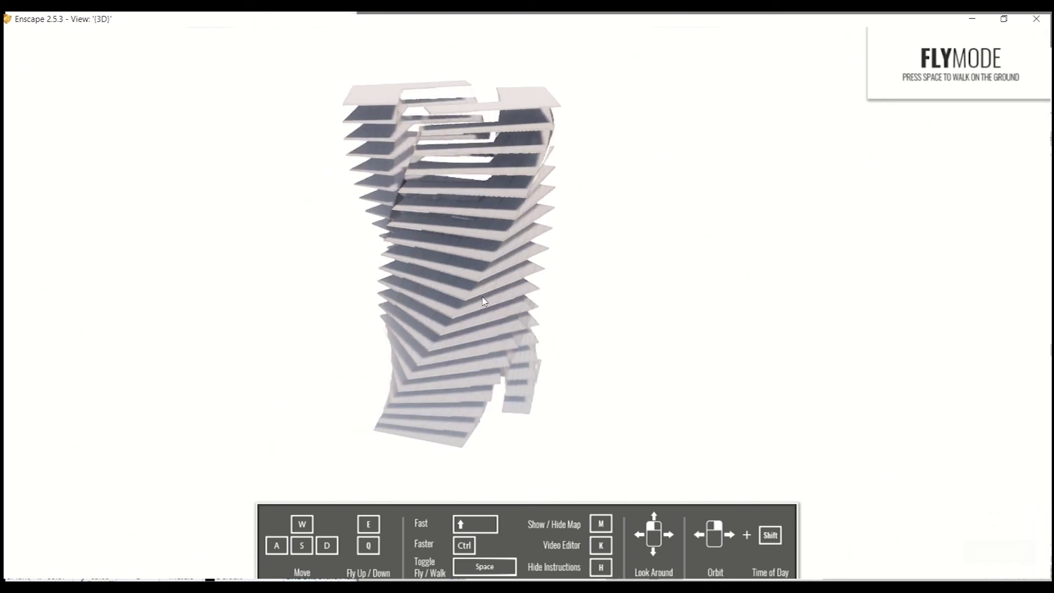
drag(480, 300, 456, 242)
Fly closer to the towers in Enscape to examine the twisting floor slabs and the gap between them
key(w)
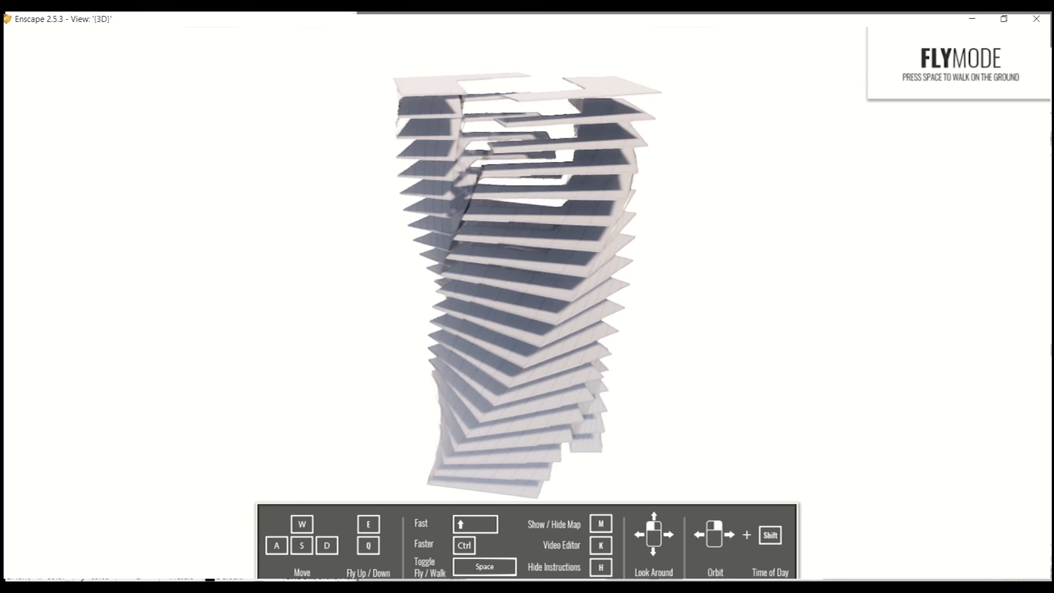
key(w)
drag(598, 242, 664, 65)
key(w)
key(w)
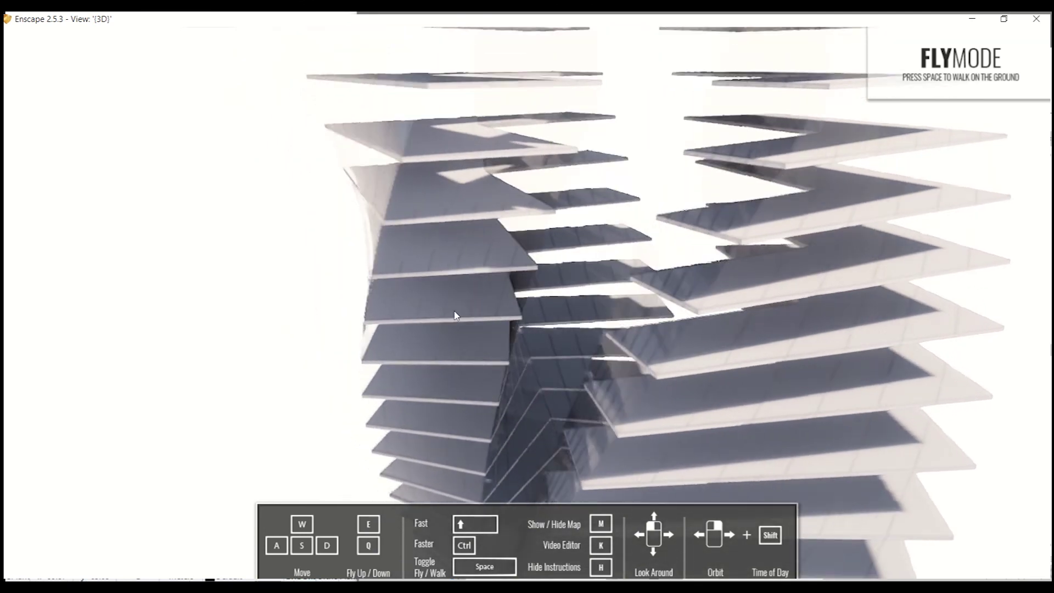
key(w)
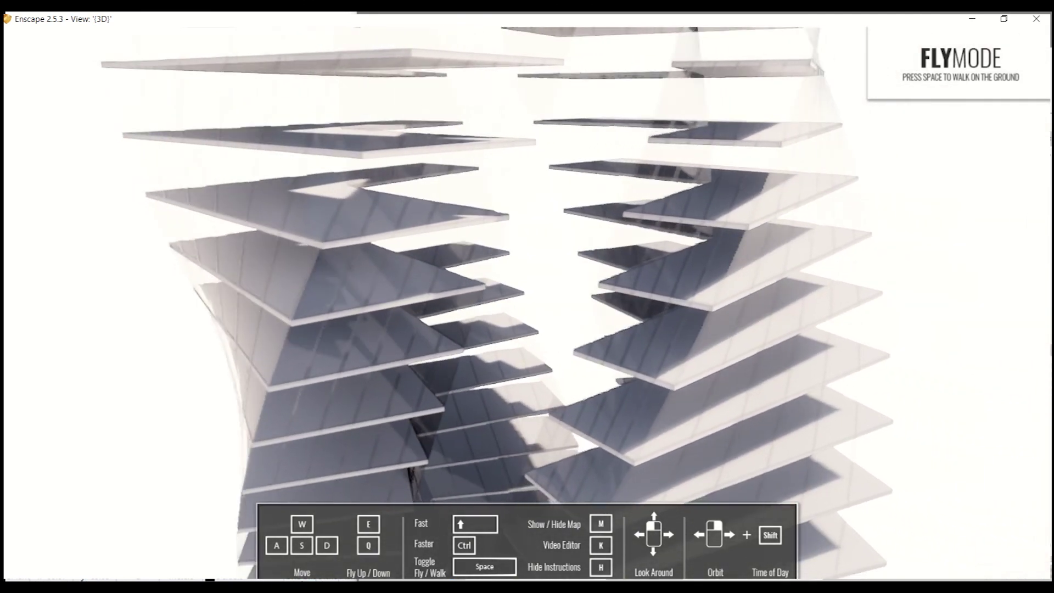